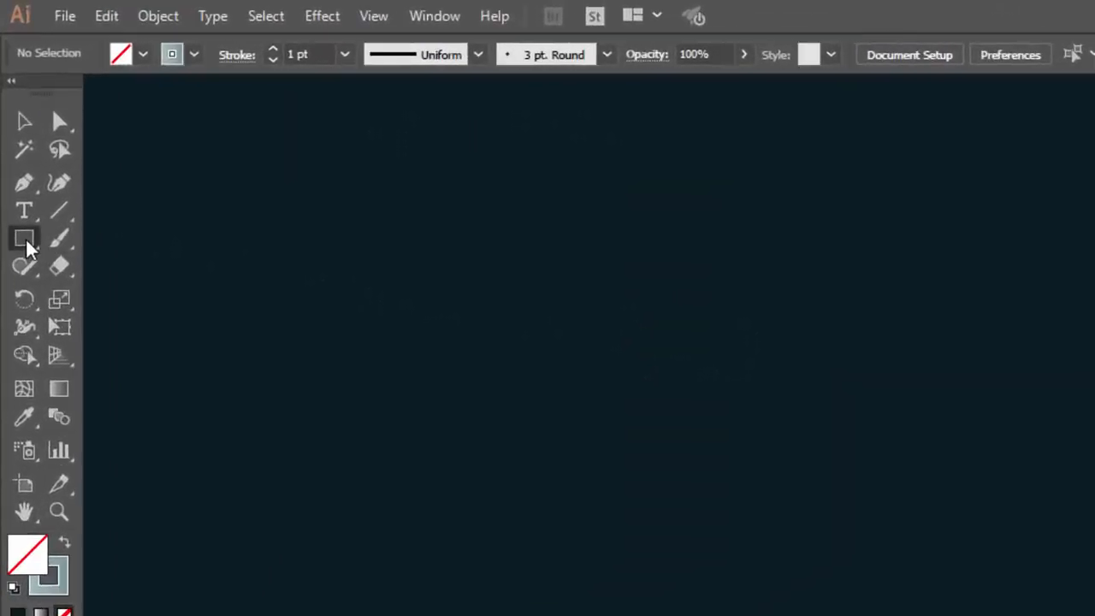
# Draw a small square and place a copy of it directly below, the two sharing an edge
pyautogui.click(18, 176)
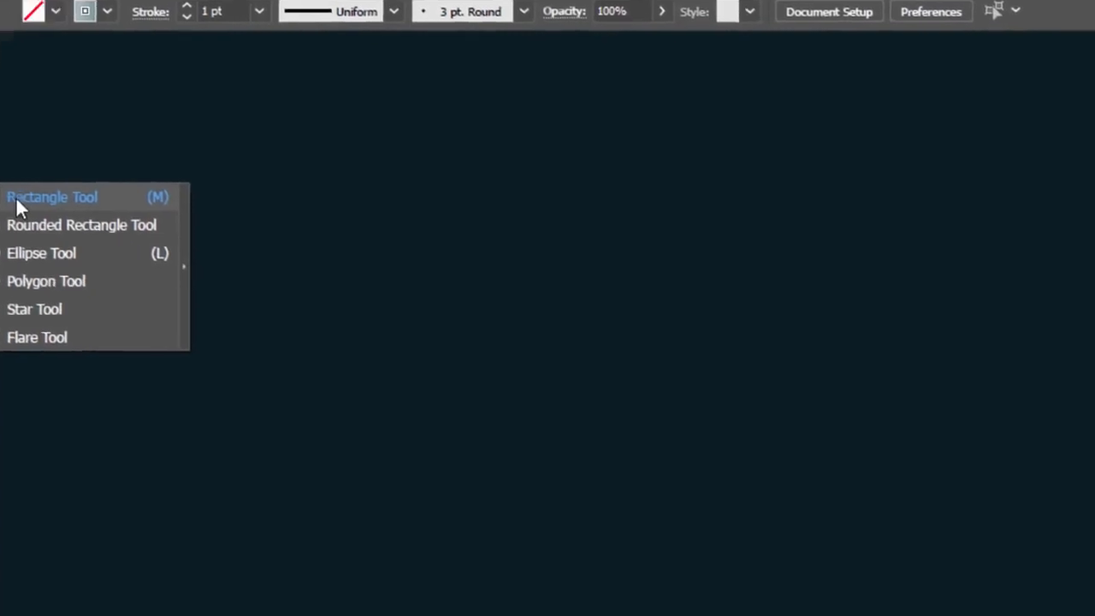
pyautogui.click(15, 198)
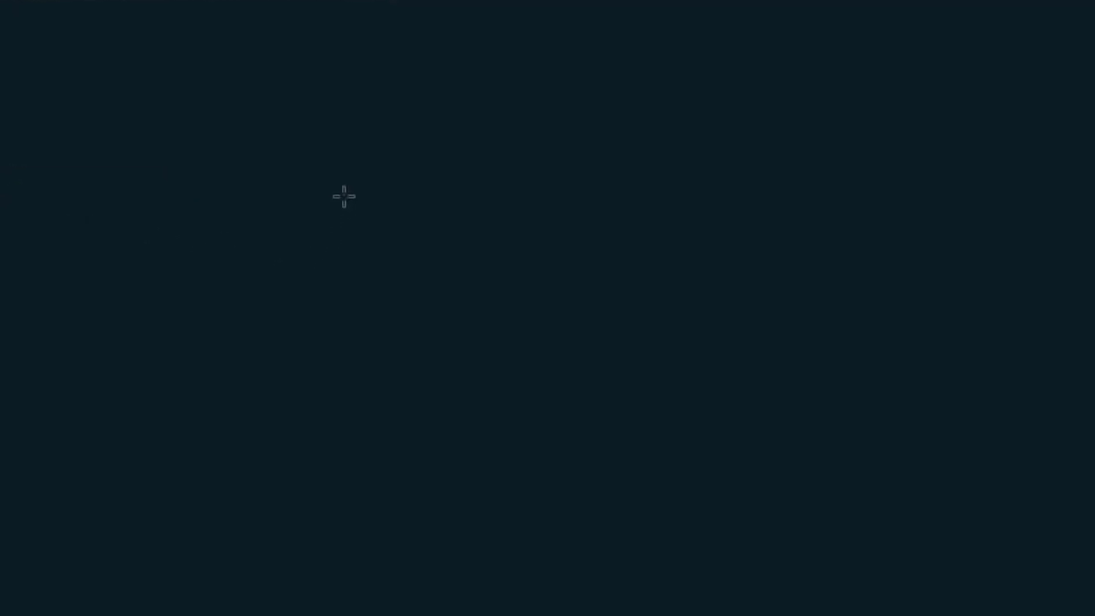
pyautogui.moveTo(335, 168); pyautogui.dragTo(458, 289)
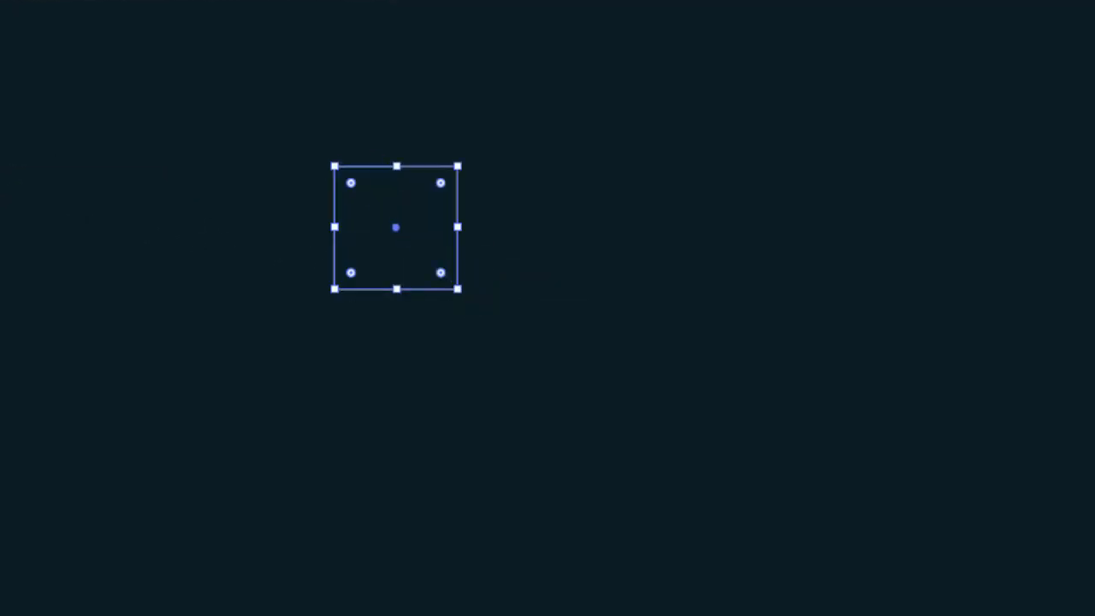
pyautogui.click(13, 150)
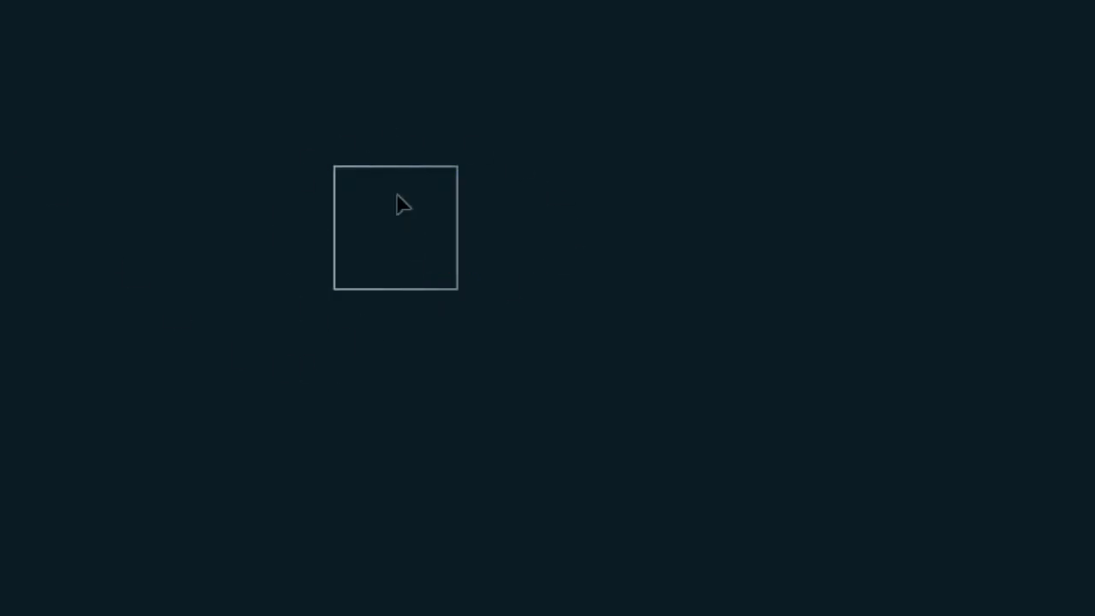
pyautogui.moveTo(401, 178); pyautogui.dragTo(418, 293)
pyautogui.click(533, 402)
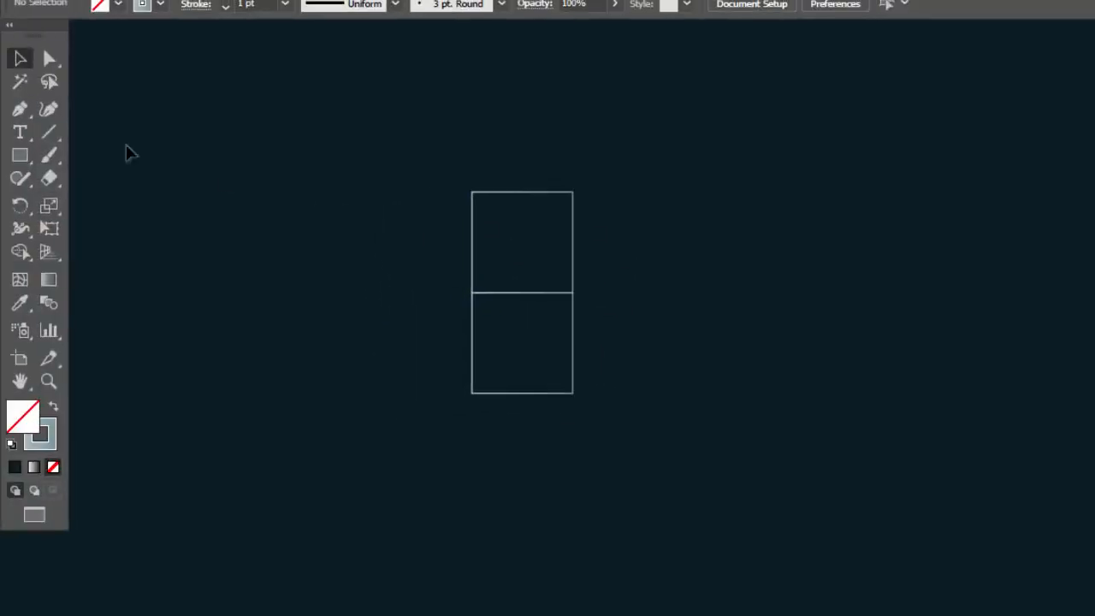
# Draw a larger square against the left side of the two stacked squares, matching their combined height
pyautogui.click(20, 155)
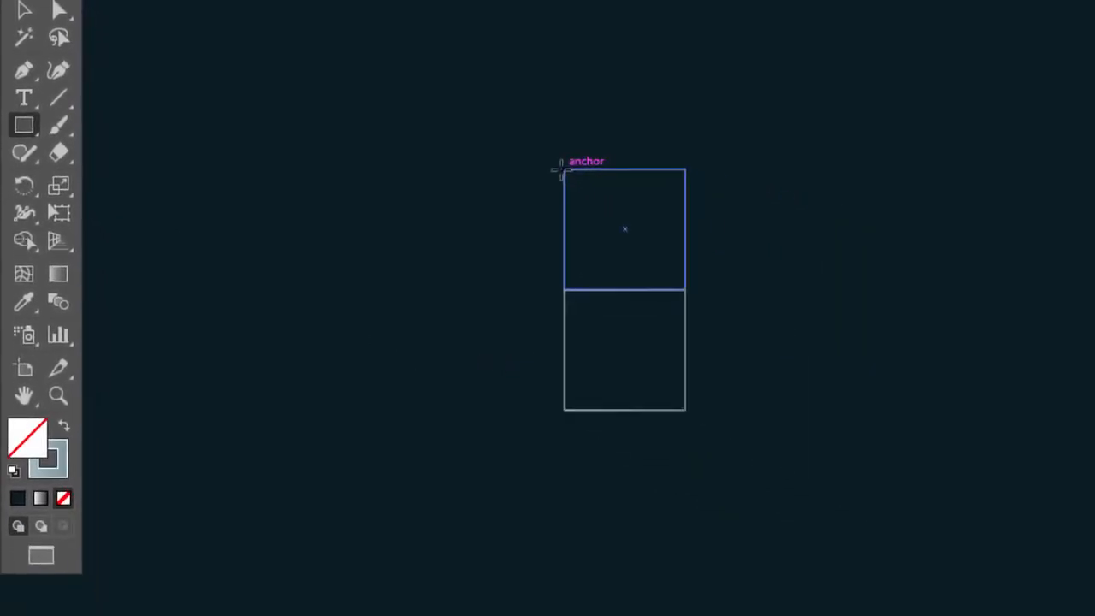
pyautogui.moveTo(562, 172); pyautogui.dragTo(399, 411)
pyautogui.click(20, 26)
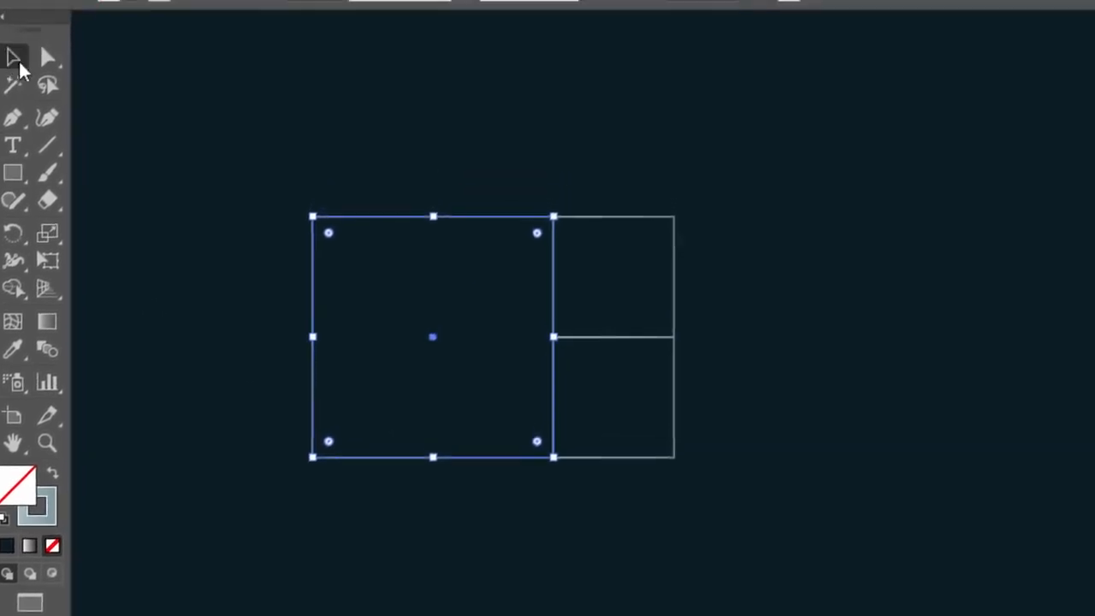
# Rotate the three squares together 90° clockwise so the large one sits above the small pair, and move them to the right
pyautogui.moveTo(281, 109); pyautogui.dragTo(771, 463)
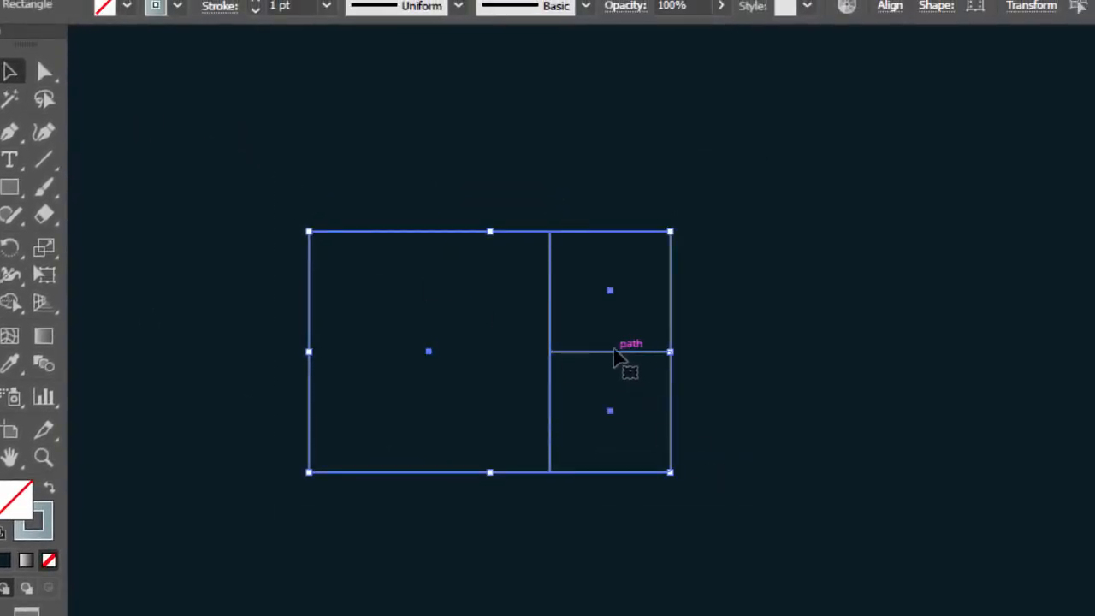
pyautogui.moveTo(613, 352); pyautogui.dragTo(829, 341)
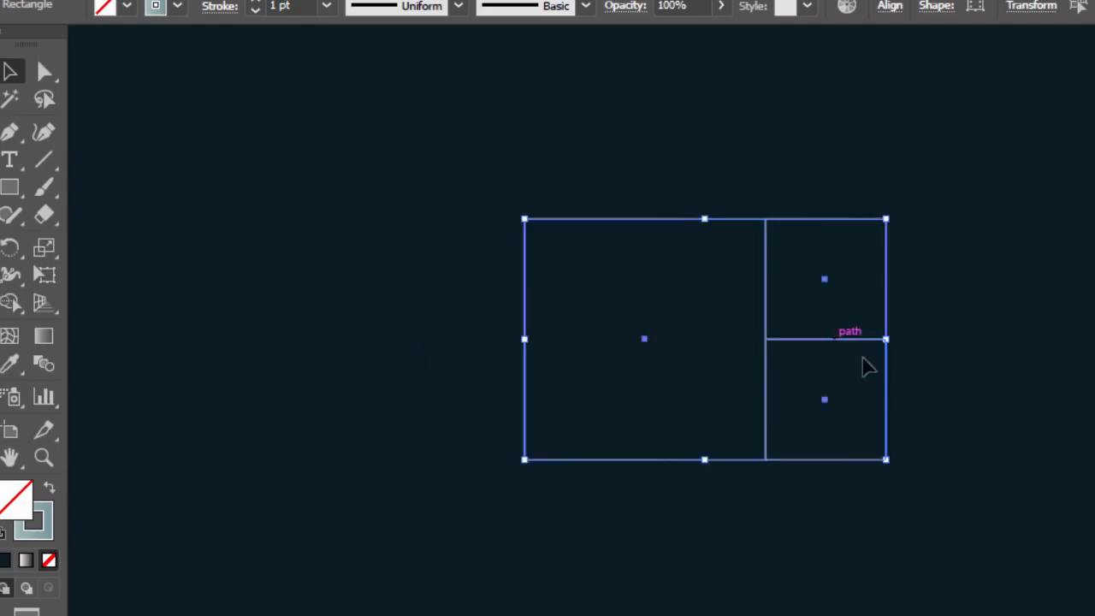
pyautogui.moveTo(896, 208); pyautogui.dragTo(836, 470)
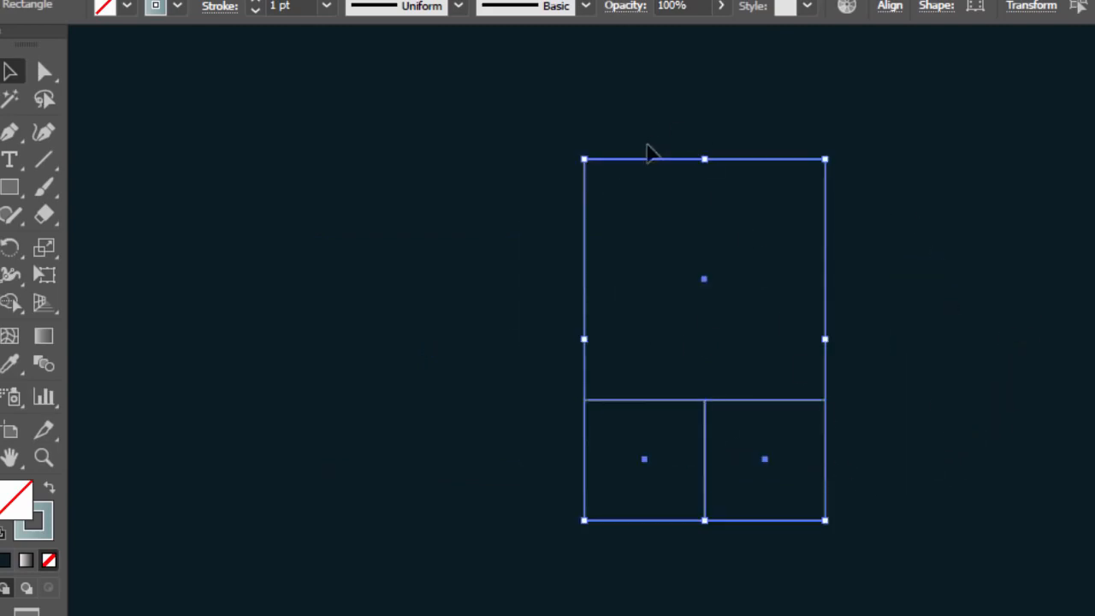
pyautogui.moveTo(647, 172); pyautogui.dragTo(839, 171)
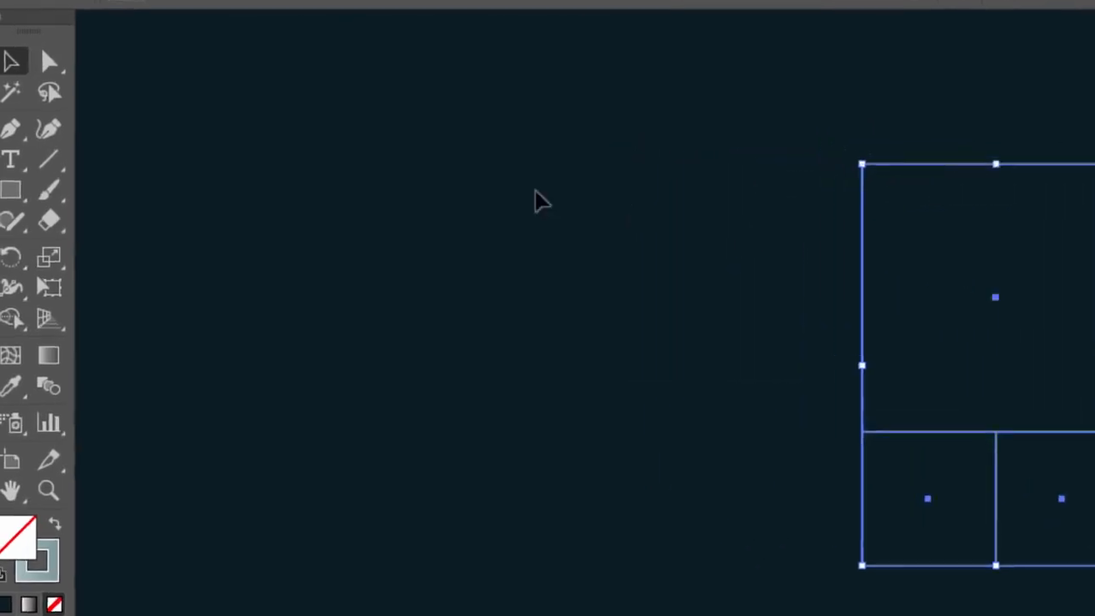
pyautogui.click(536, 190)
# Draw a square against the left side of the three-square arrangement, matching its full height
pyautogui.moveTo(14, 190); pyautogui.dragTo(121, 194)
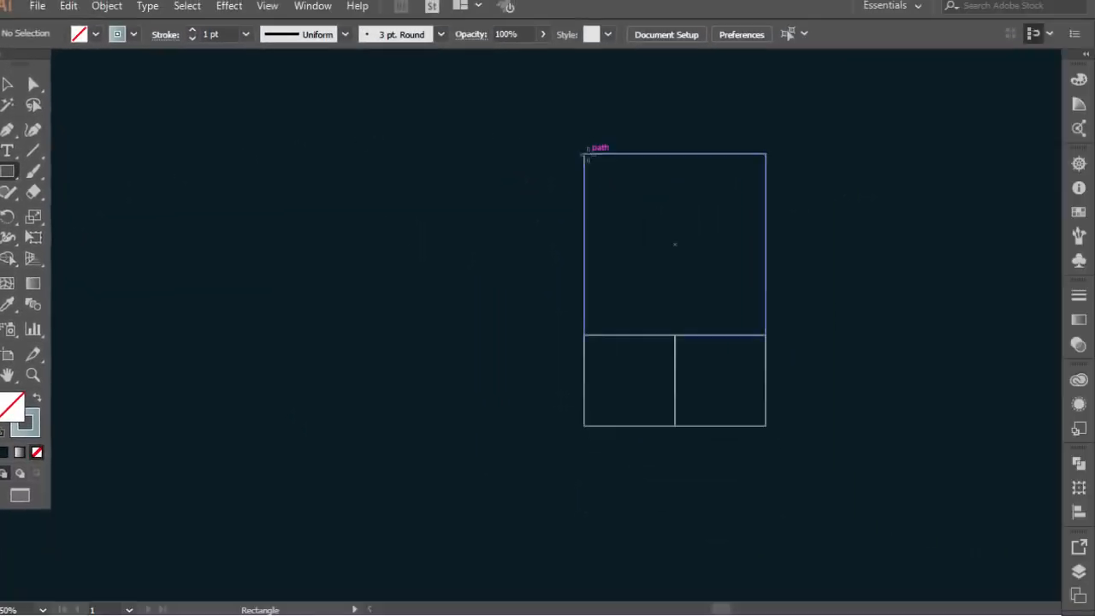
pyautogui.moveTo(583, 154)
pyautogui.mouseDown()
pyautogui.moveTo(431, 364)
pyautogui.moveTo(355, 424)
pyautogui.mouseUp()
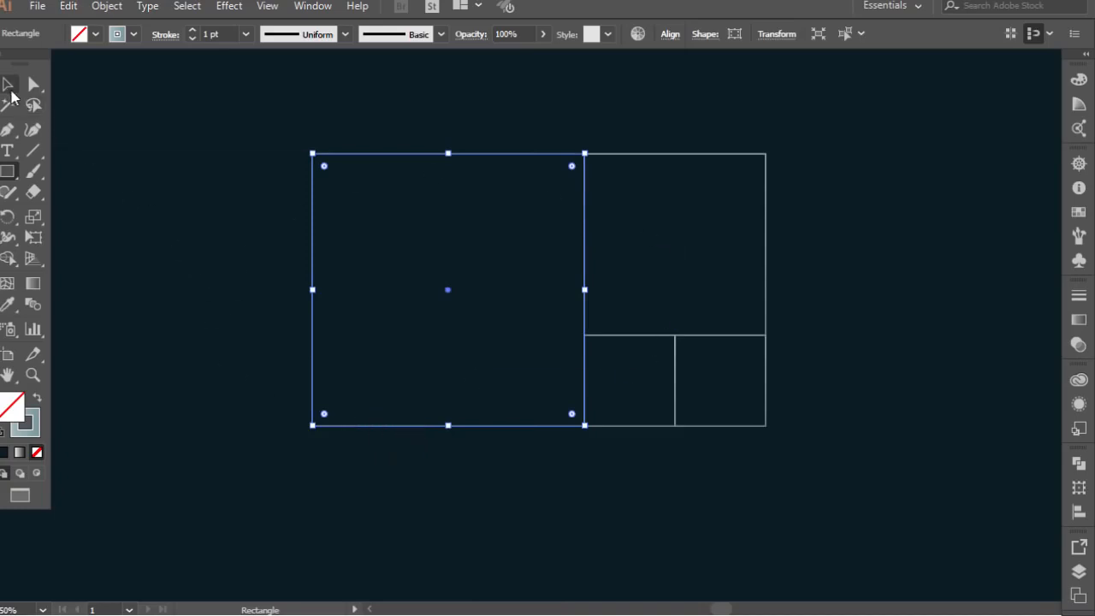
pyautogui.click(9, 85)
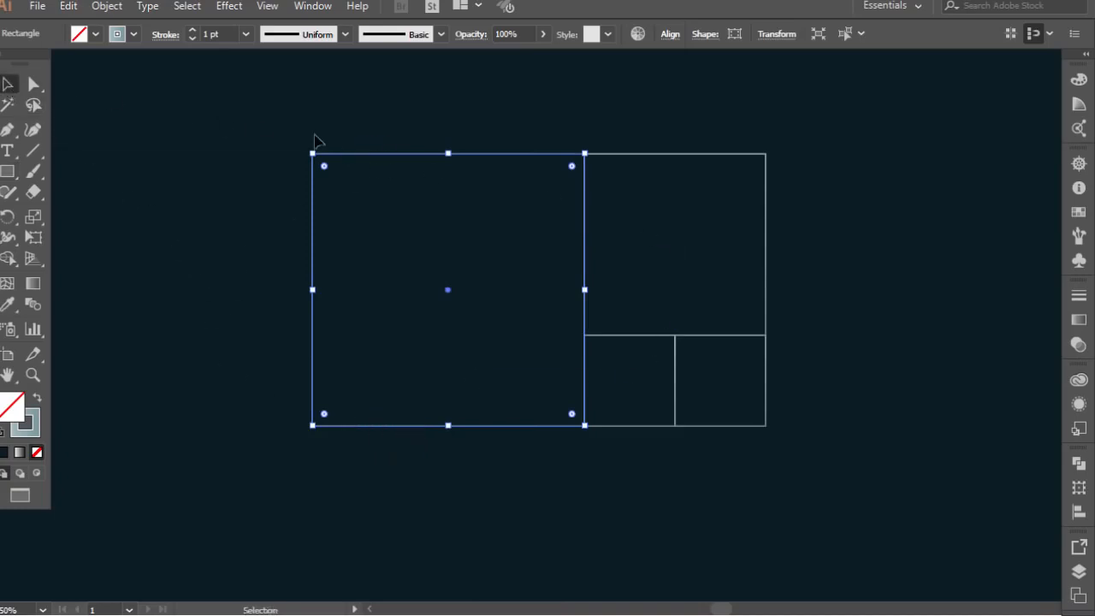
# Rotate the four squares together 90° clockwise, scale them down proportionally and move them to the right
pyautogui.moveTo(291, 133); pyautogui.dragTo(818, 466)
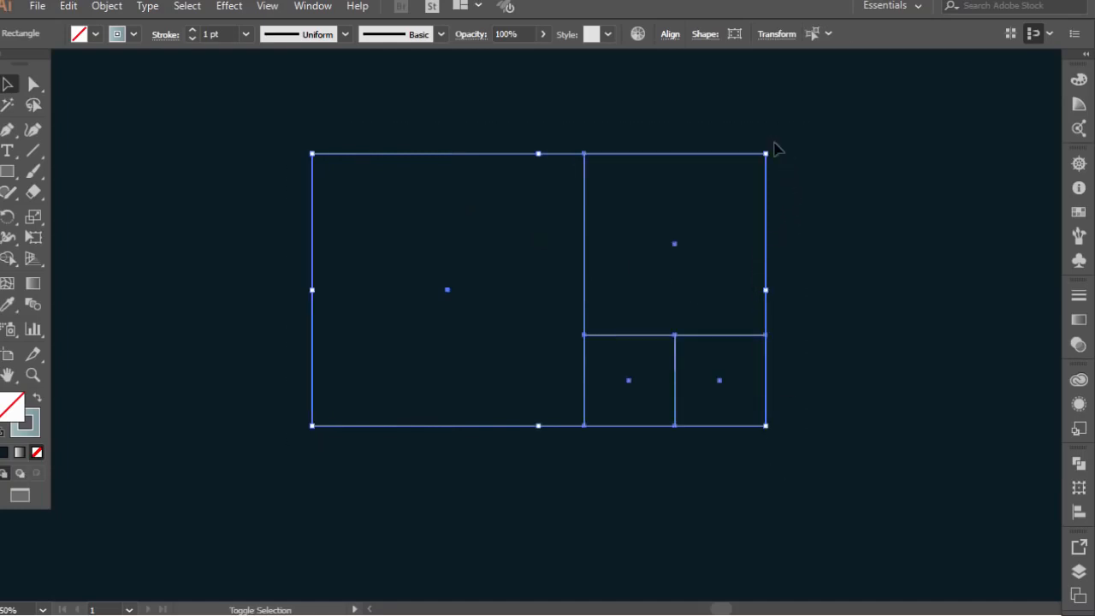
pyautogui.moveTo(795, 166); pyautogui.dragTo(724, 419)
pyautogui.moveTo(682, 66); pyautogui.dragTo(625, 171)
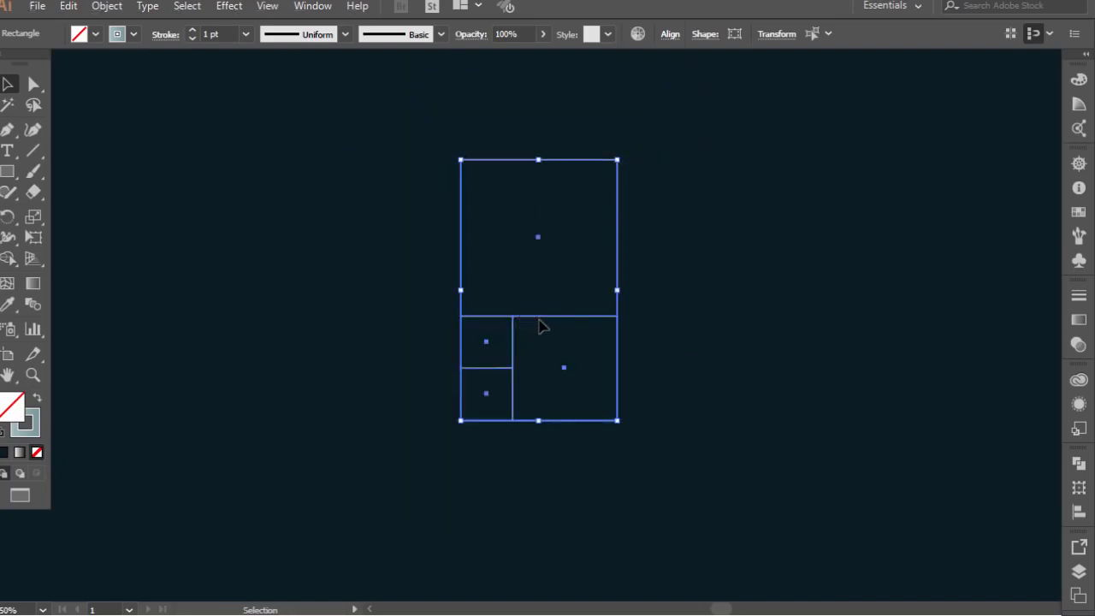
pyautogui.moveTo(540, 324); pyautogui.dragTo(644, 341)
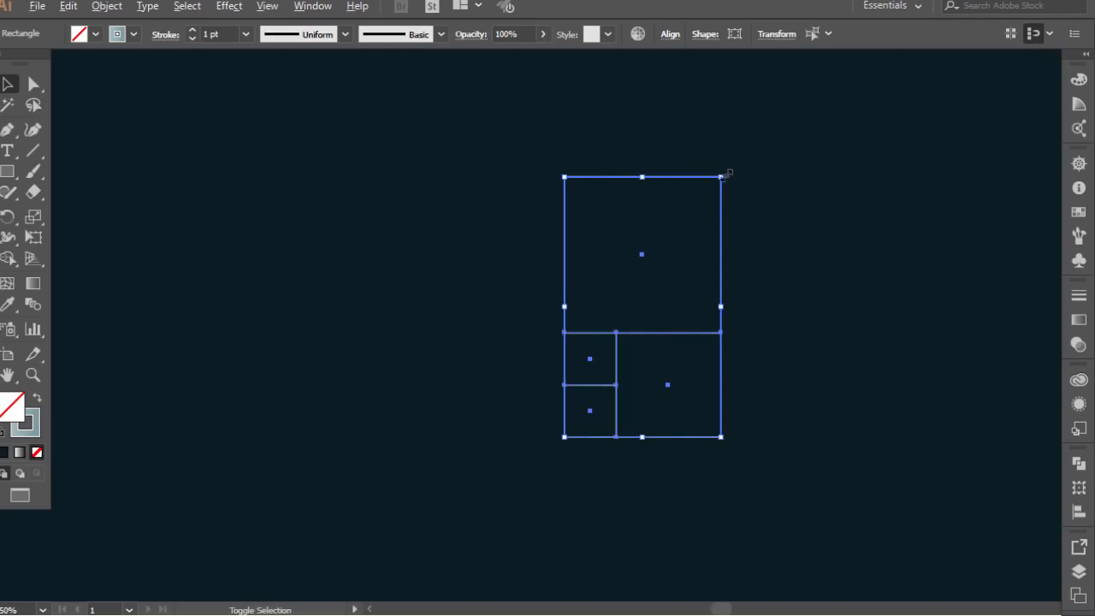
pyautogui.moveTo(726, 174); pyautogui.dragTo(715, 194)
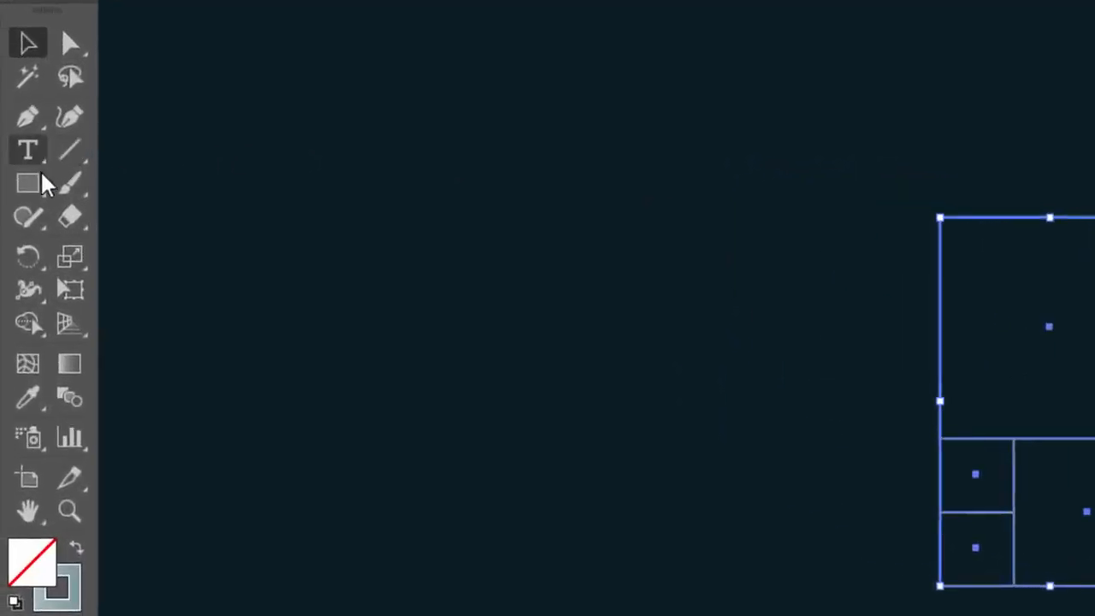
pyautogui.click(176, 90)
# Draw a fifth square against the left side of the four-square arrangement, as tall as the whole arrangement
pyautogui.click(30, 185)
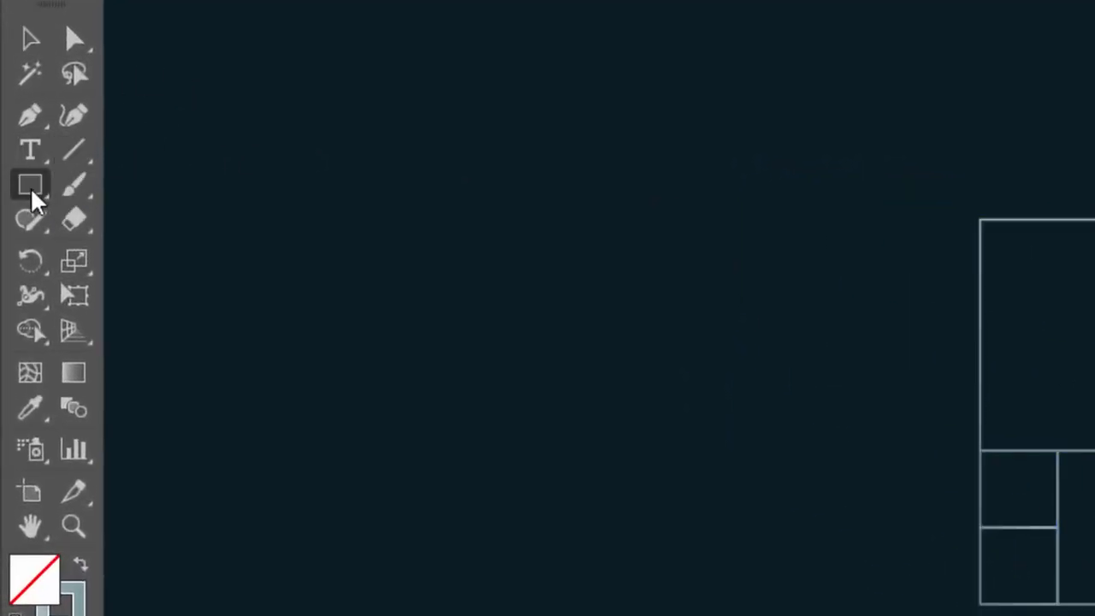
pyautogui.click(152, 190)
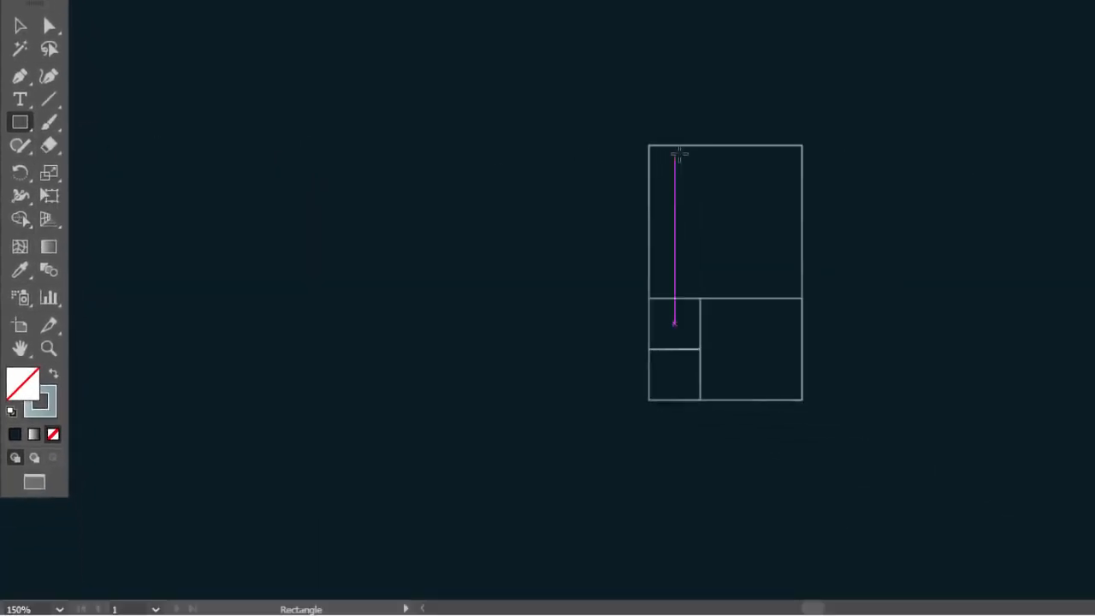
pyautogui.moveTo(648, 147); pyautogui.dragTo(410, 399)
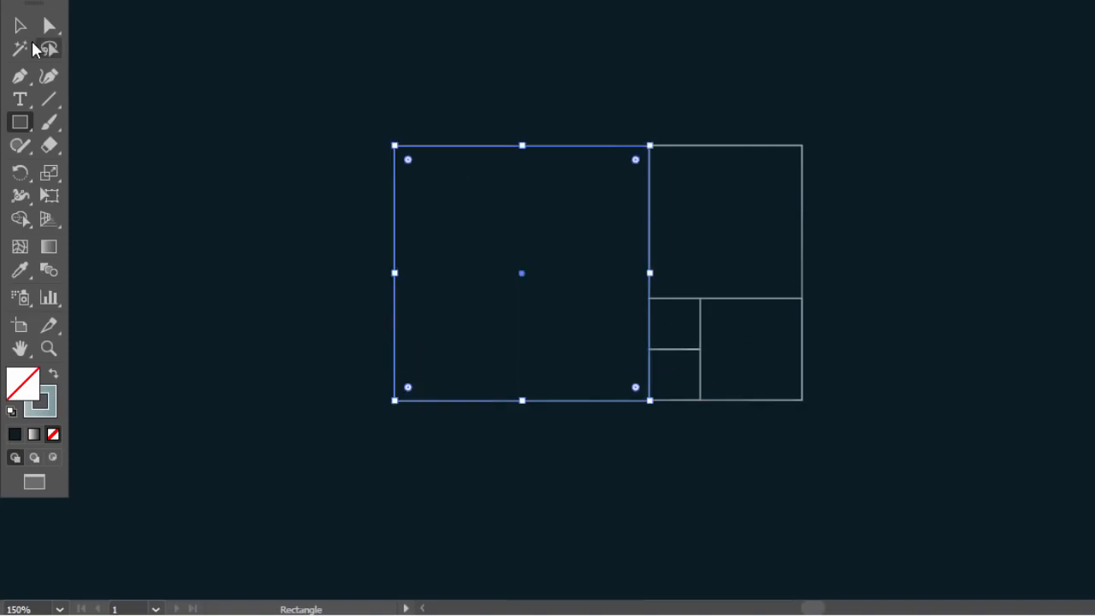
pyautogui.click(20, 28)
pyautogui.click(212, 141)
# Scale the five squares down together, rotate them 90° clockwise and shift them to the right
pyautogui.moveTo(331, 112); pyautogui.dragTo(875, 457)
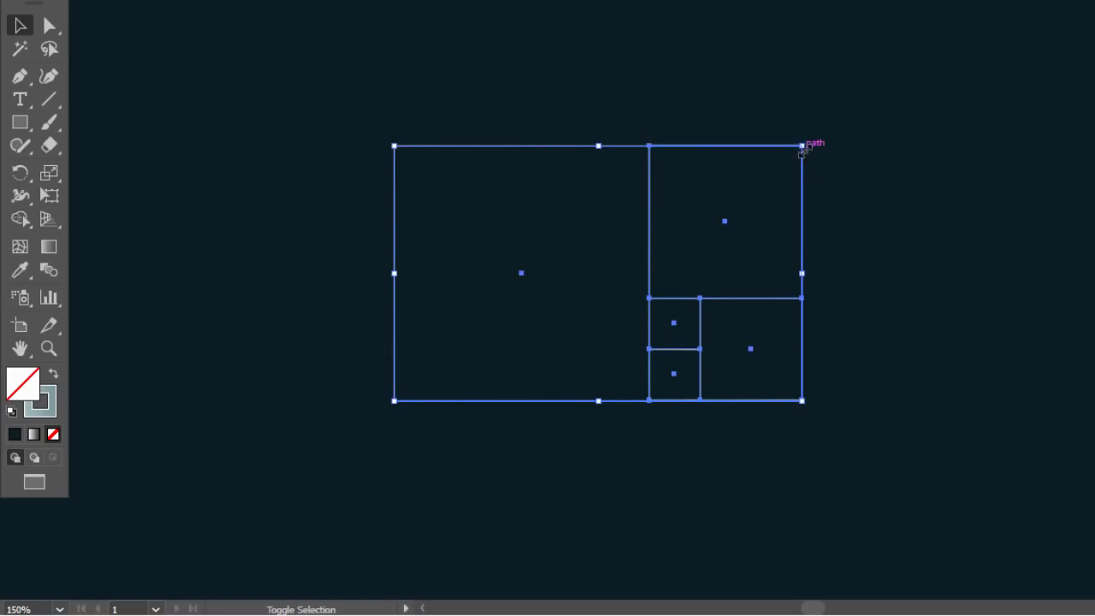
pyautogui.moveTo(802, 146); pyautogui.dragTo(755, 187)
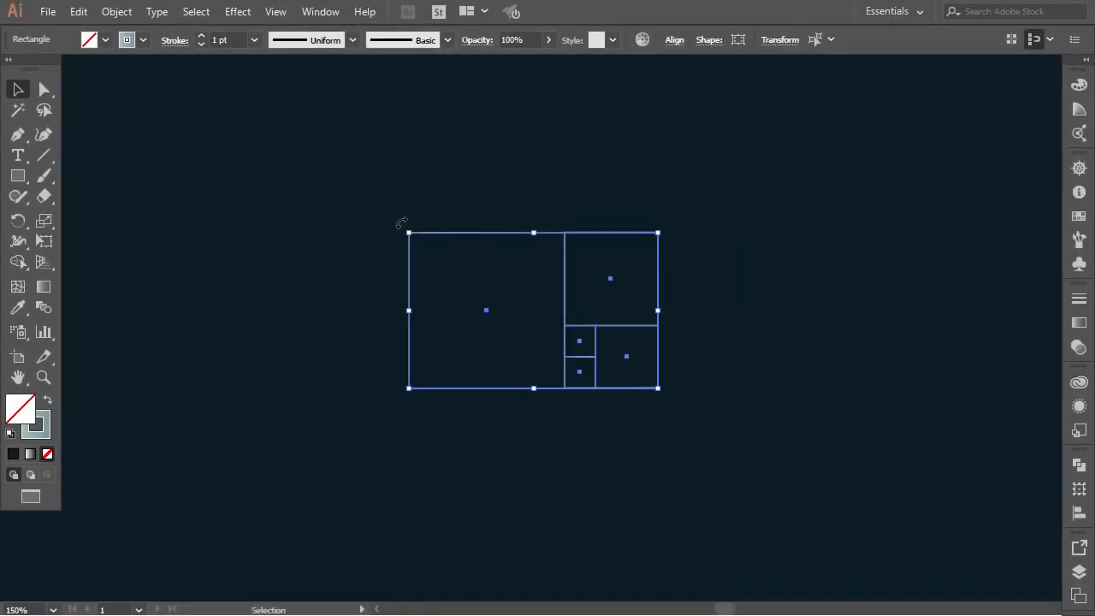
pyautogui.moveTo(402, 224); pyautogui.dragTo(735, 203)
pyautogui.click(462, 183)
# Draw a sixth square against the left side of the five-square arrangement, matching its full height
pyautogui.click(20, 178)
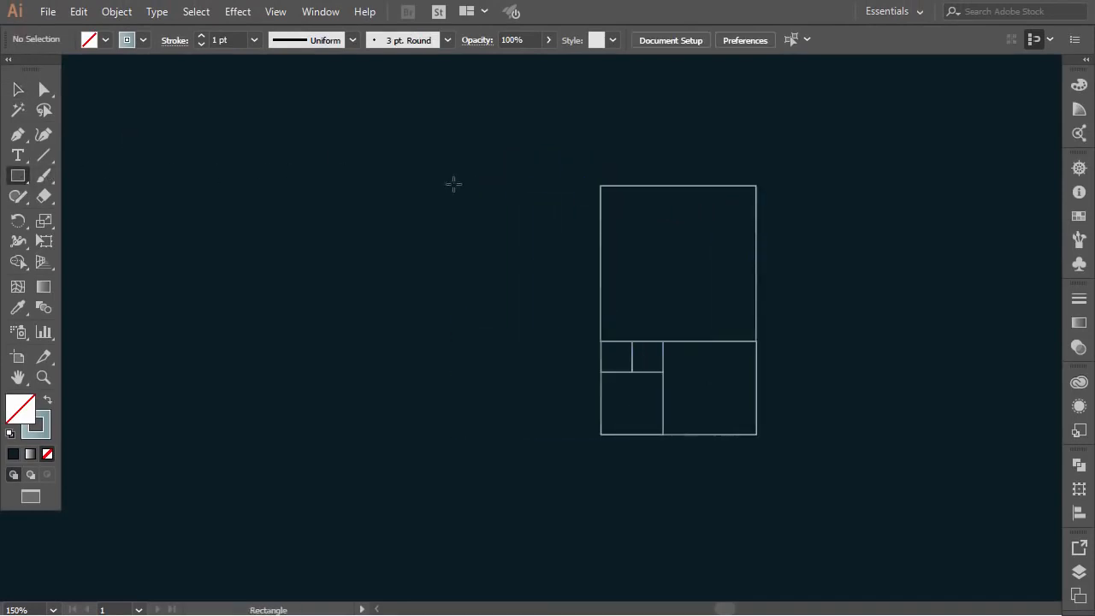
pyautogui.moveTo(600, 185); pyautogui.dragTo(351, 433)
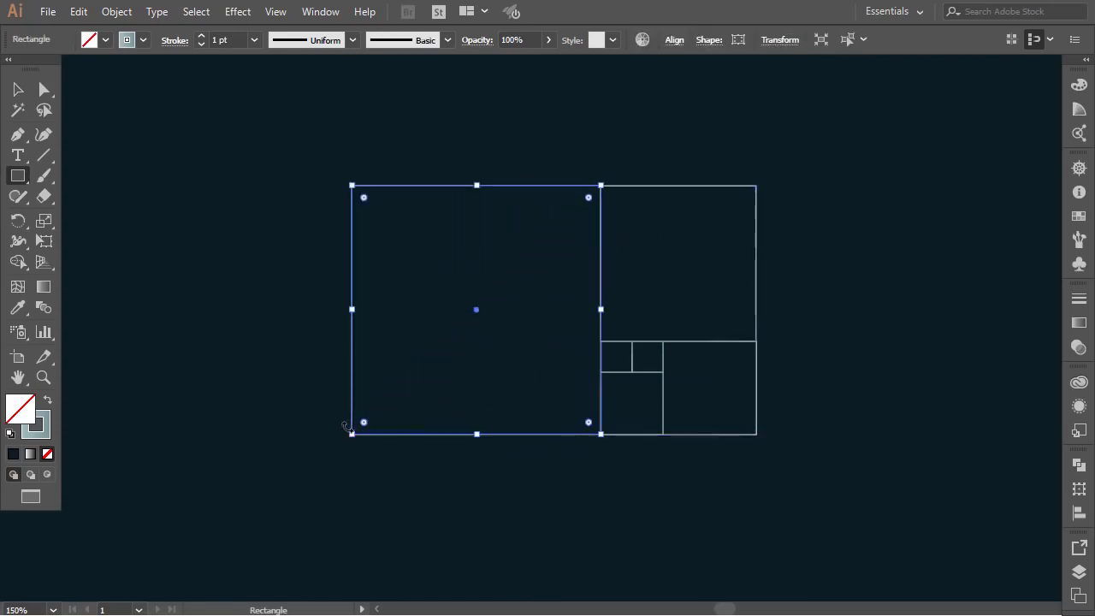
pyautogui.click(18, 89)
pyautogui.click(148, 120)
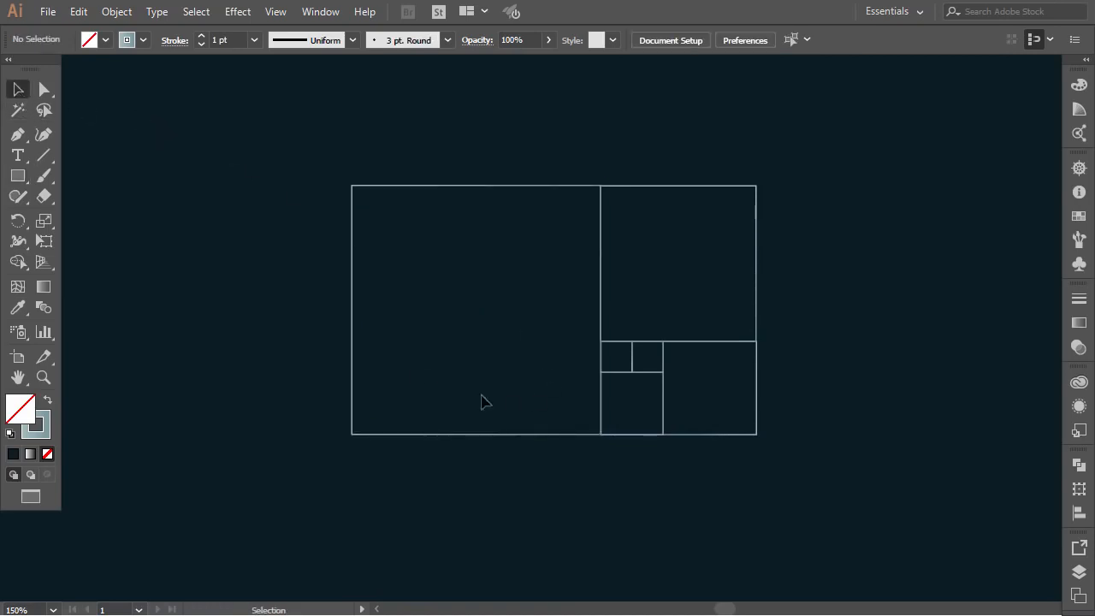
# Move the complete six-square arrangement slightly to the left
pyautogui.moveTo(812, 162); pyautogui.dragTo(342, 462)
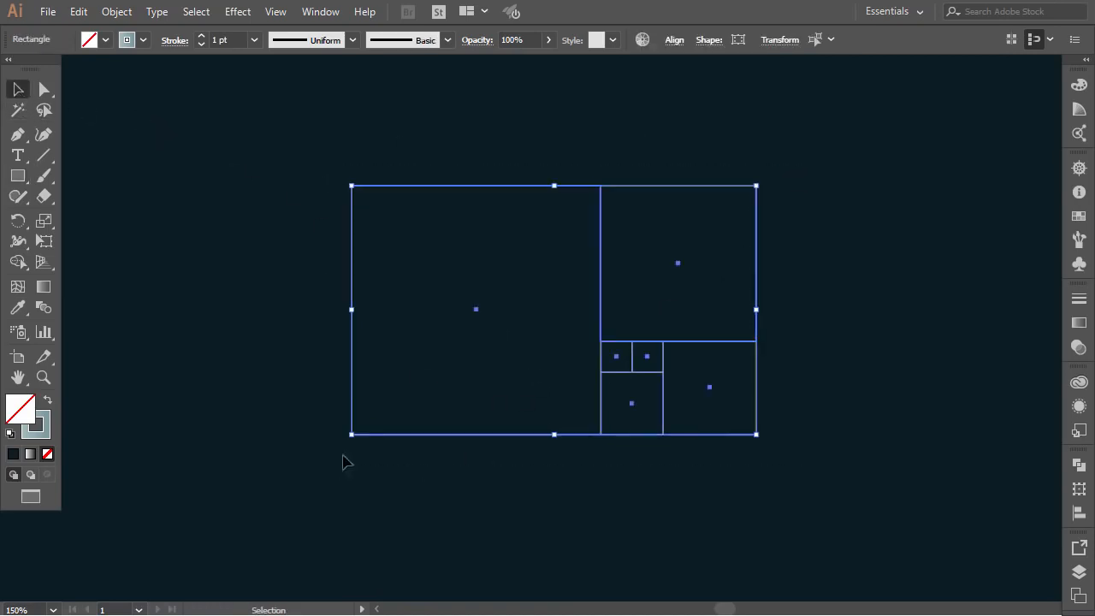
pyautogui.moveTo(490, 192); pyautogui.dragTo(477, 192)
pyautogui.click(501, 160)
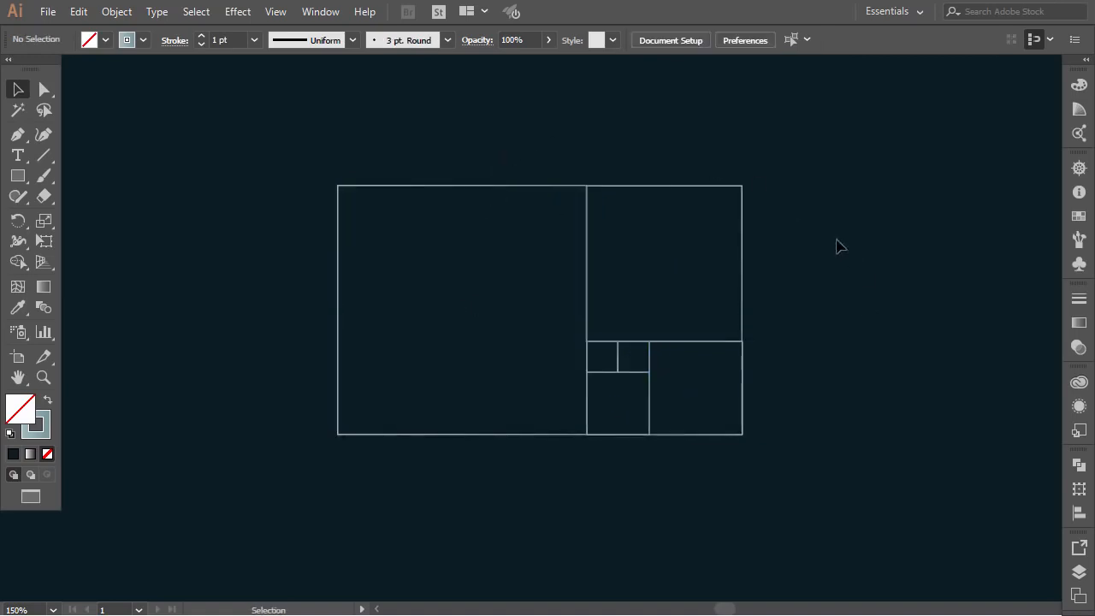
# Draw circles with the Ellipse tool from the centres of the four largest squares, each filling its square edge to edge
pyautogui.click(19, 178)
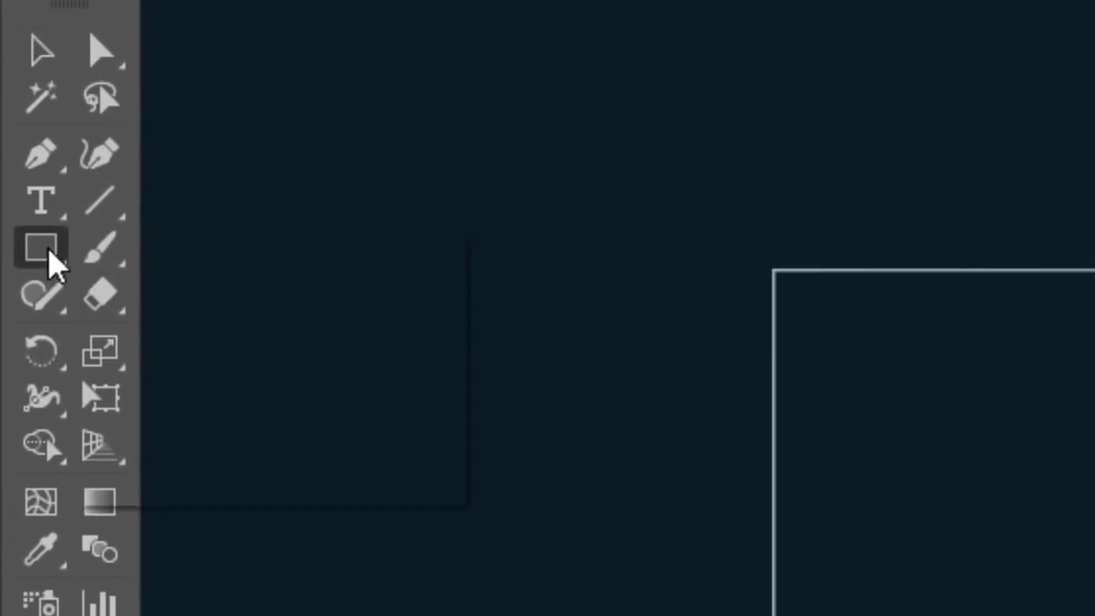
pyautogui.click(49, 252)
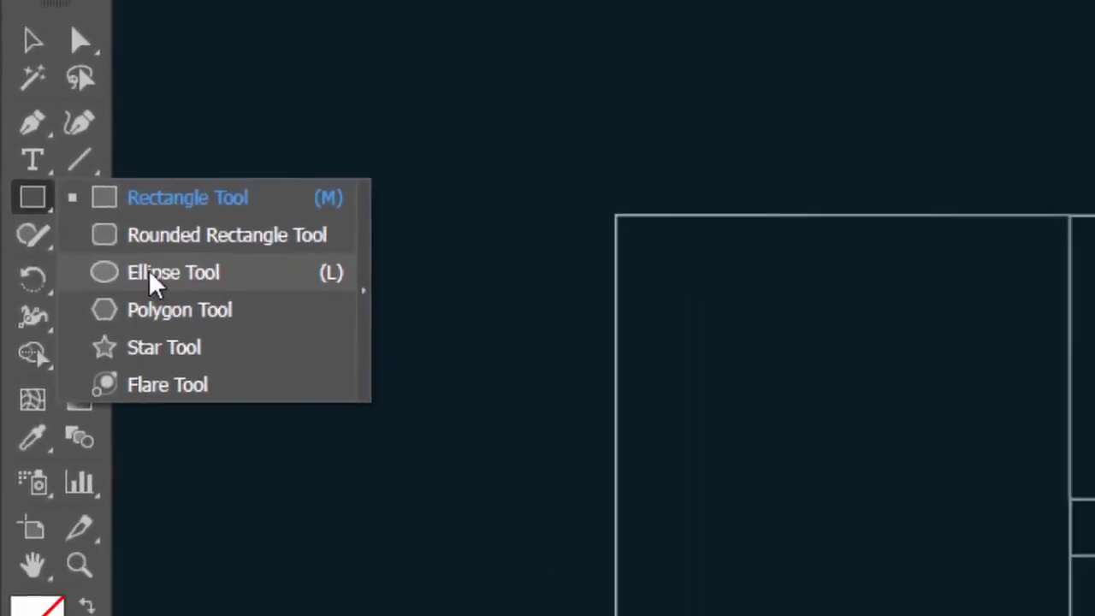
pyautogui.click(150, 273)
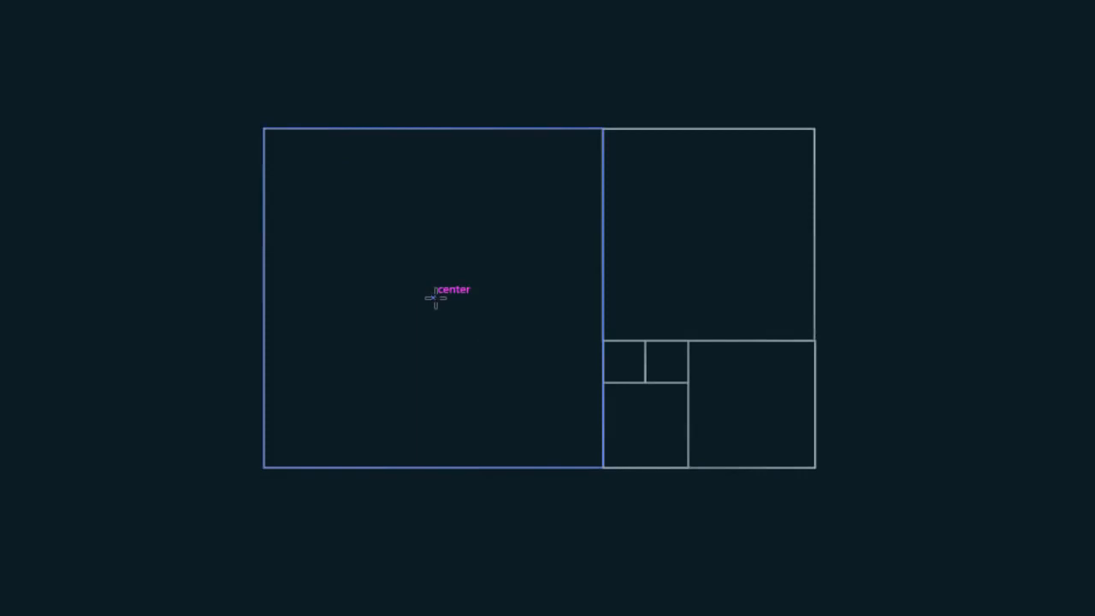
pyautogui.moveTo(434, 297); pyautogui.dragTo(582, 464)
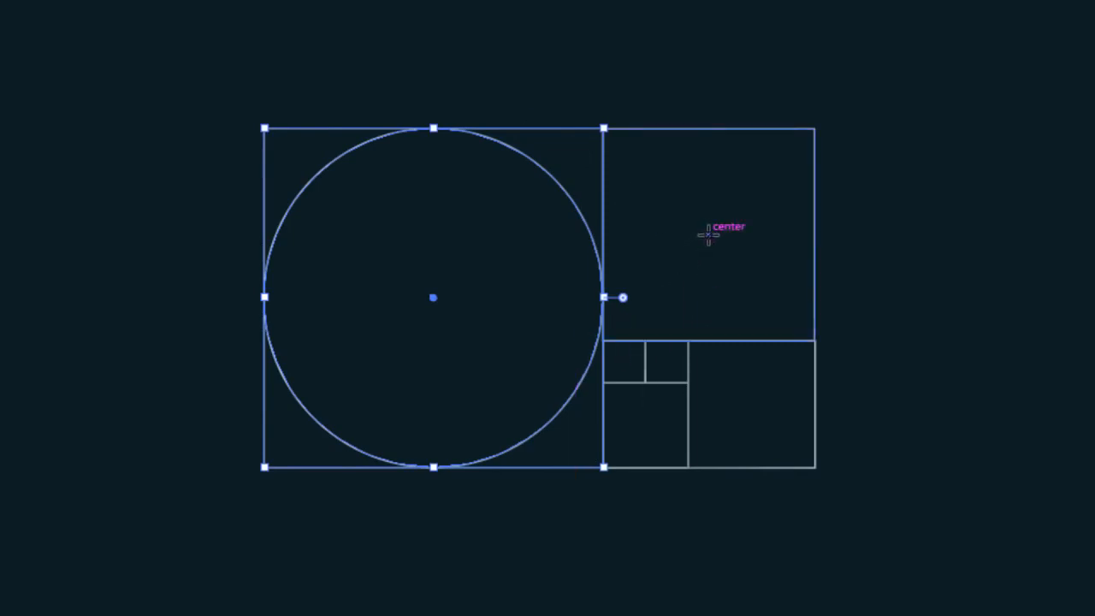
pyautogui.moveTo(709, 235); pyautogui.dragTo(791, 346)
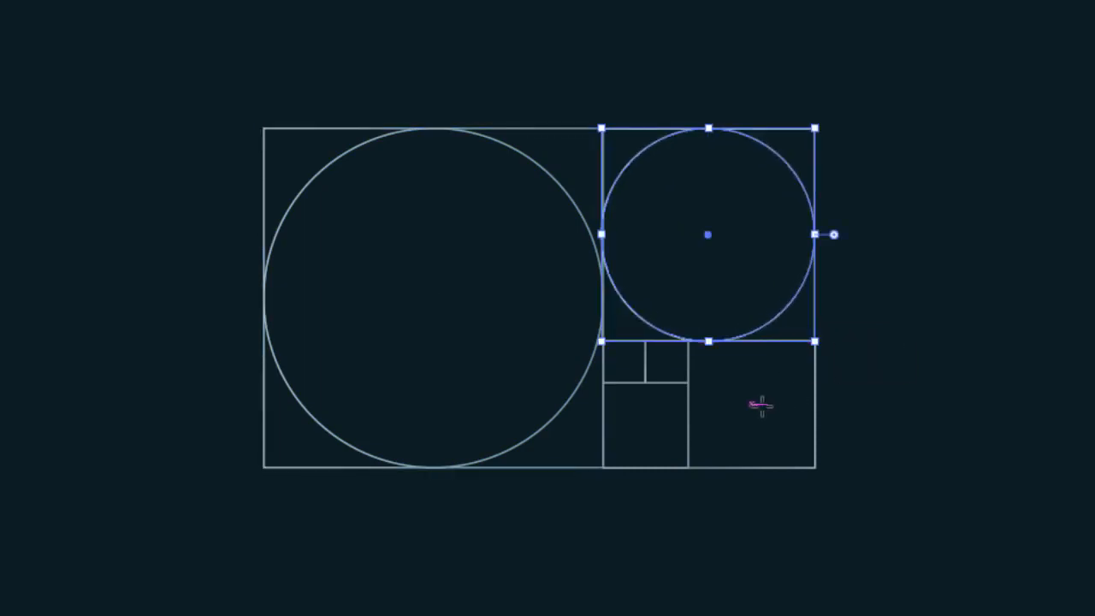
pyautogui.moveTo(751, 404); pyautogui.dragTo(786, 469)
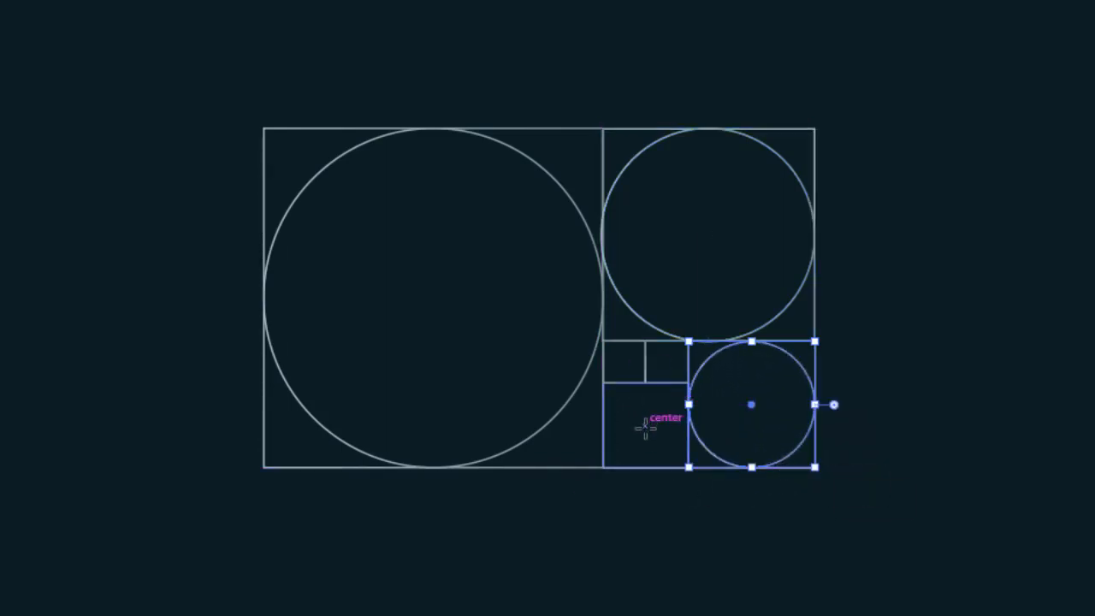
pyautogui.moveTo(646, 427); pyautogui.dragTo(676, 467)
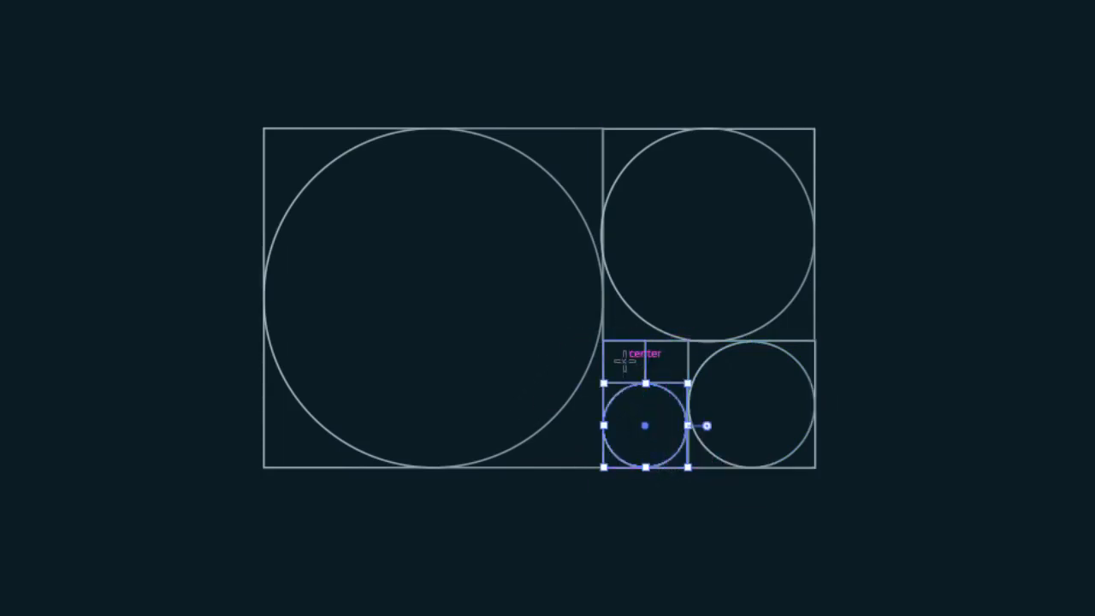
# Draw a circle filling the small square above the fourth circle, edge to edge, and leave nothing selected
pyautogui.moveTo(625, 360); pyautogui.dragTo(645, 383)
pyautogui.click(19, 91)
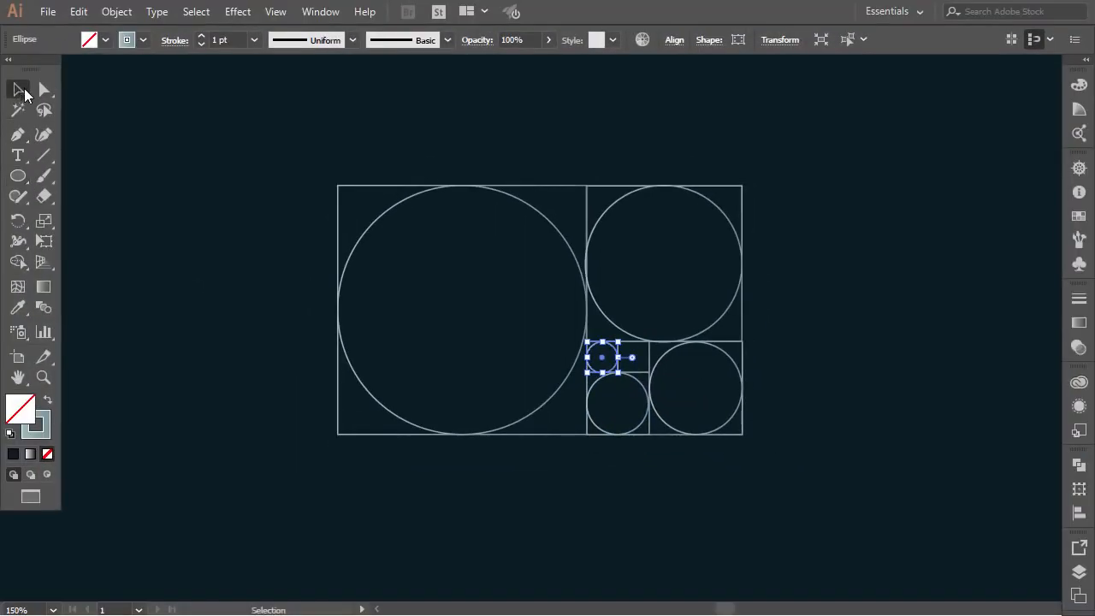
pyautogui.click(214, 230)
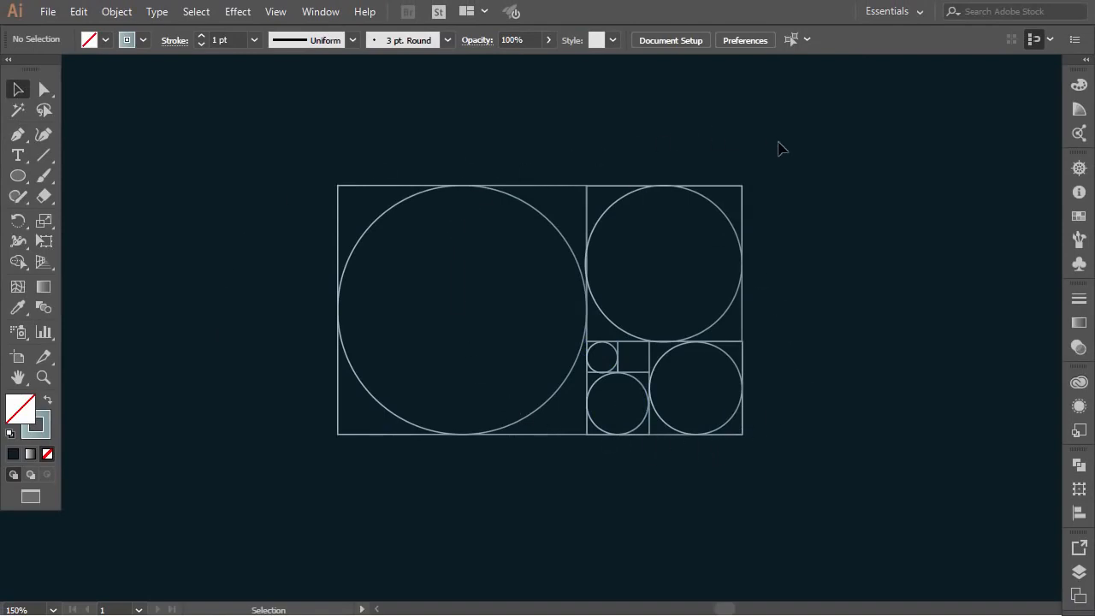
# Move the complete grid of squares and circles horizontally to the right side of the artboard
pyautogui.moveTo(404, 415)
pyautogui.mouseDown()
pyautogui.moveTo(301, 465)
pyautogui.moveTo(346, 368)
pyautogui.mouseUp()
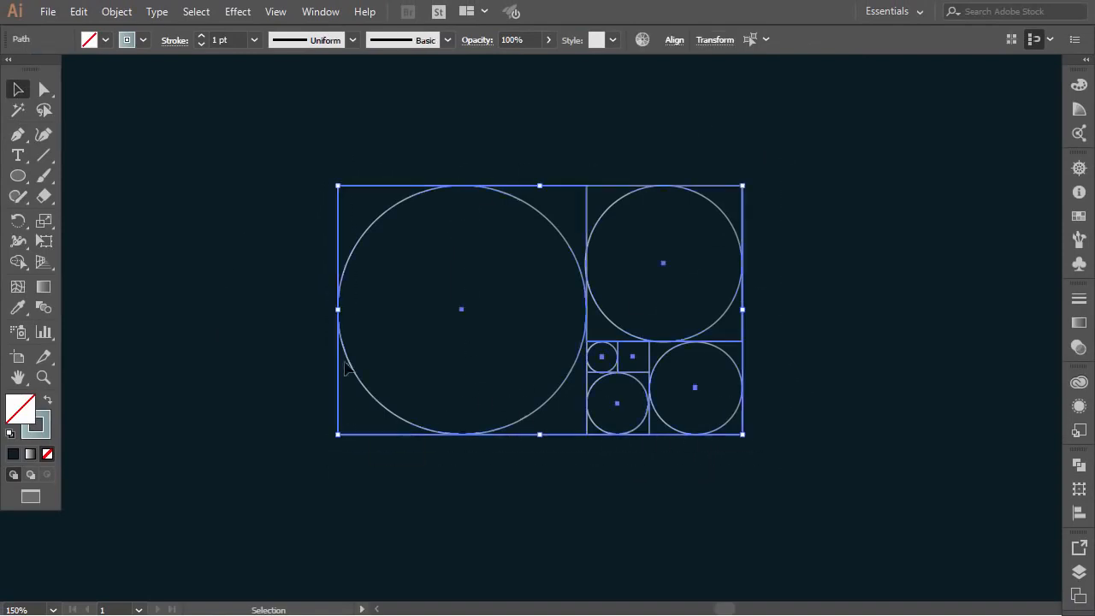
pyautogui.moveTo(392, 193); pyautogui.dragTo(692, 201)
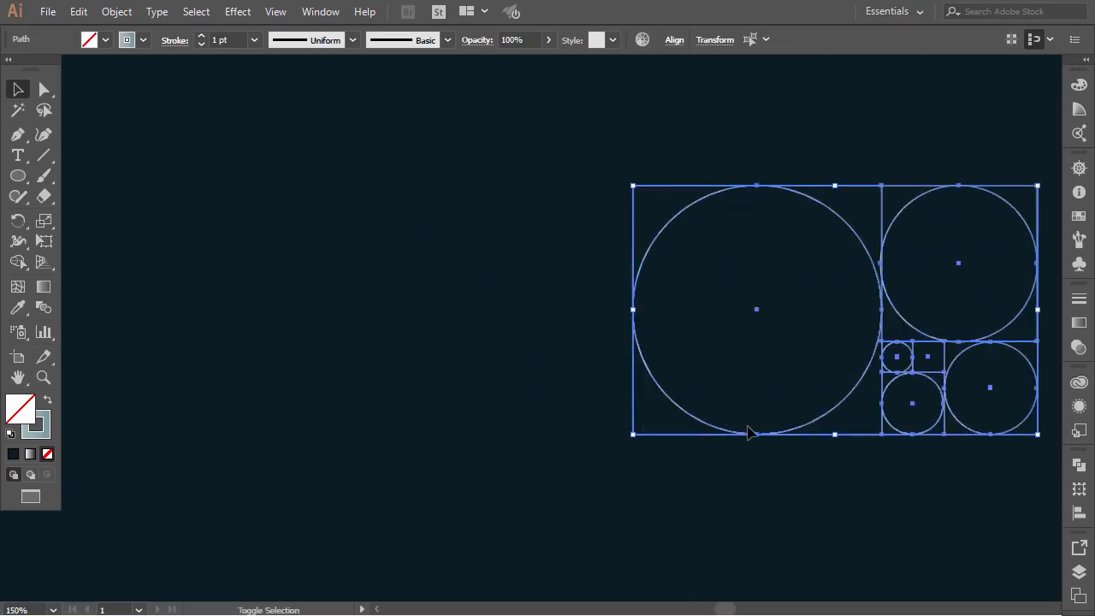
pyautogui.click(767, 509)
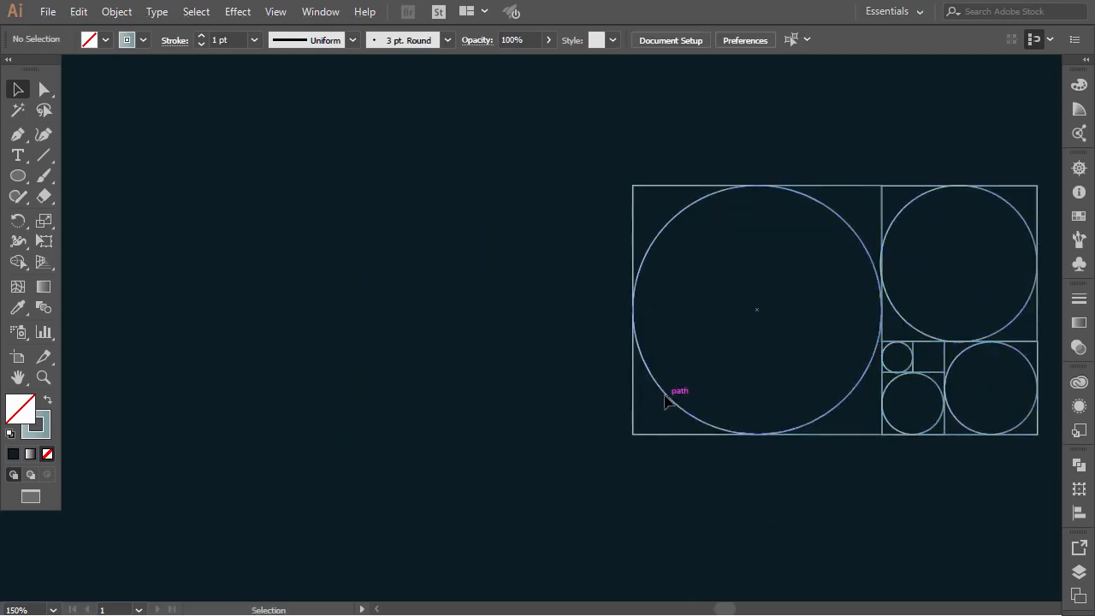
# Duplicate the five circles of different sizes from the grid into the empty area to its left
pyautogui.moveTo(665, 402); pyautogui.dragTo(224, 403)
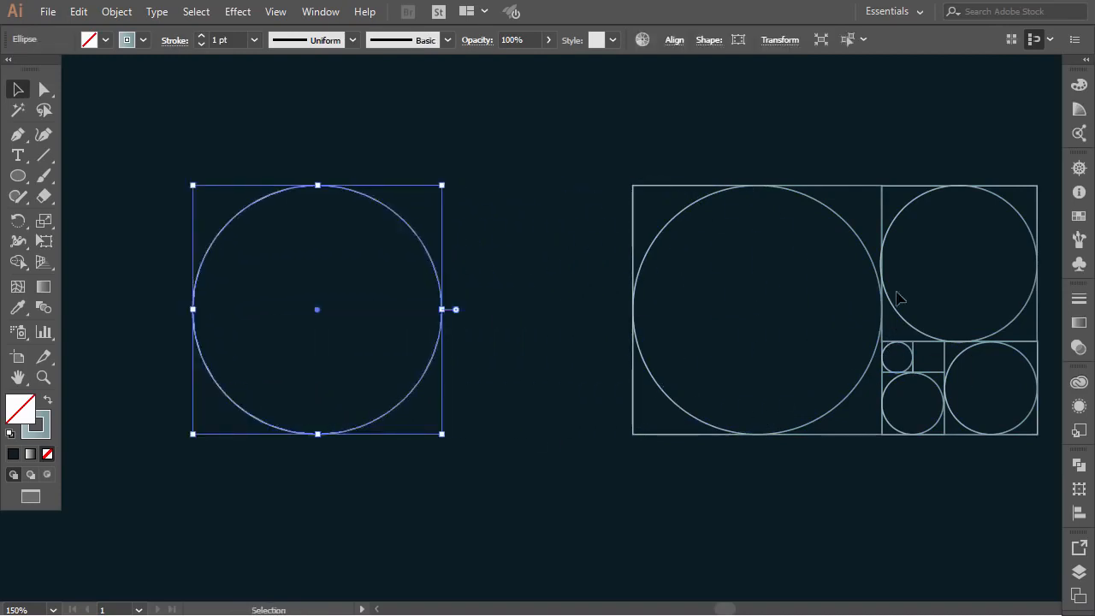
pyautogui.moveTo(888, 223); pyautogui.dragTo(247, 222)
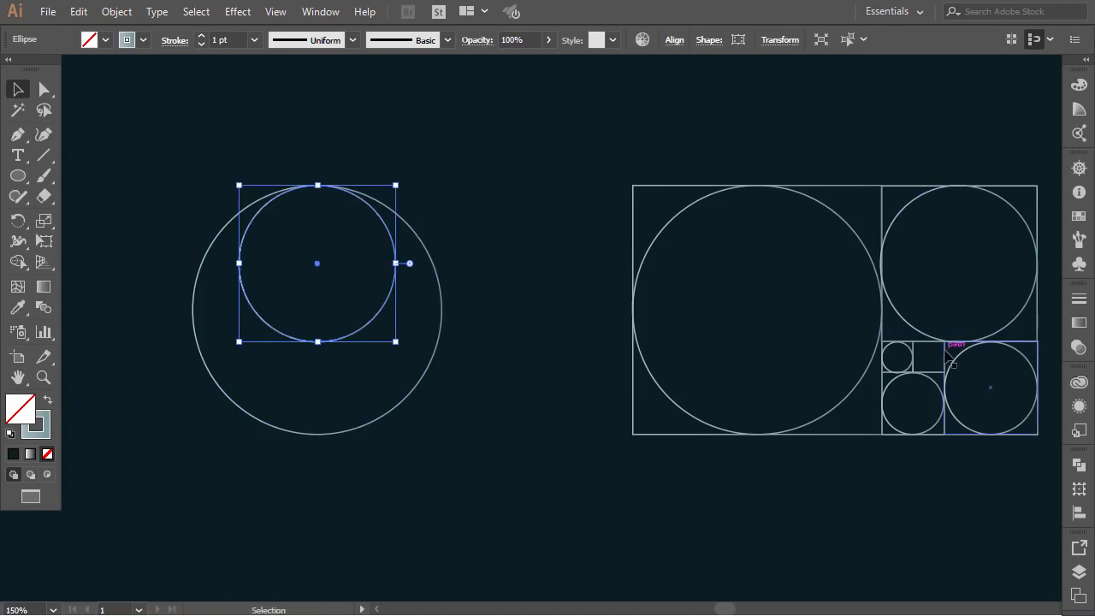
pyautogui.moveTo(956, 361); pyautogui.dragTo(280, 327)
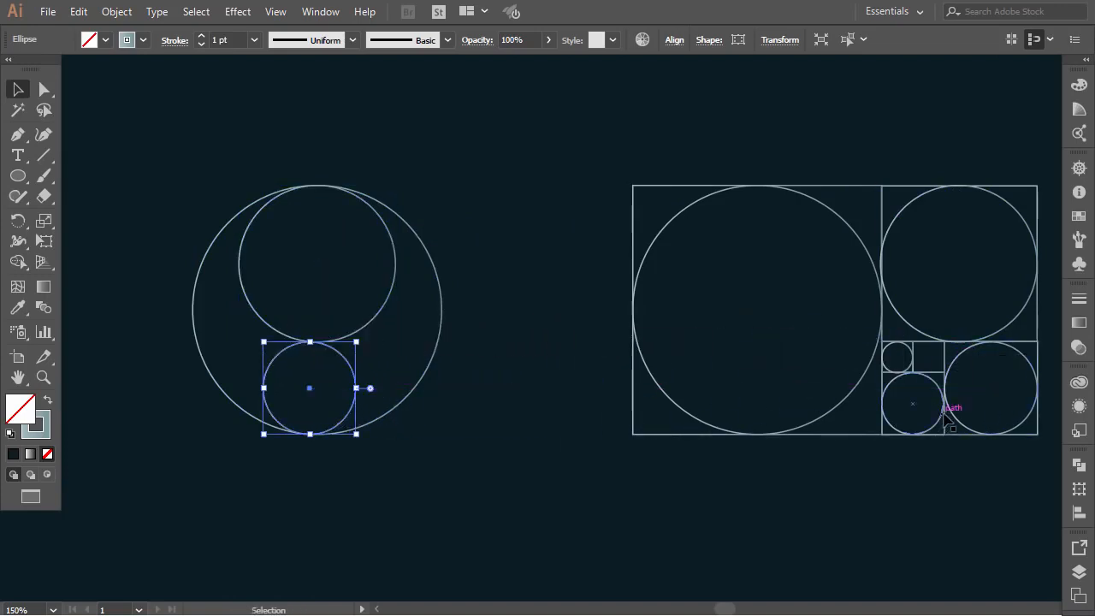
pyautogui.moveTo(937, 428); pyautogui.dragTo(327, 418)
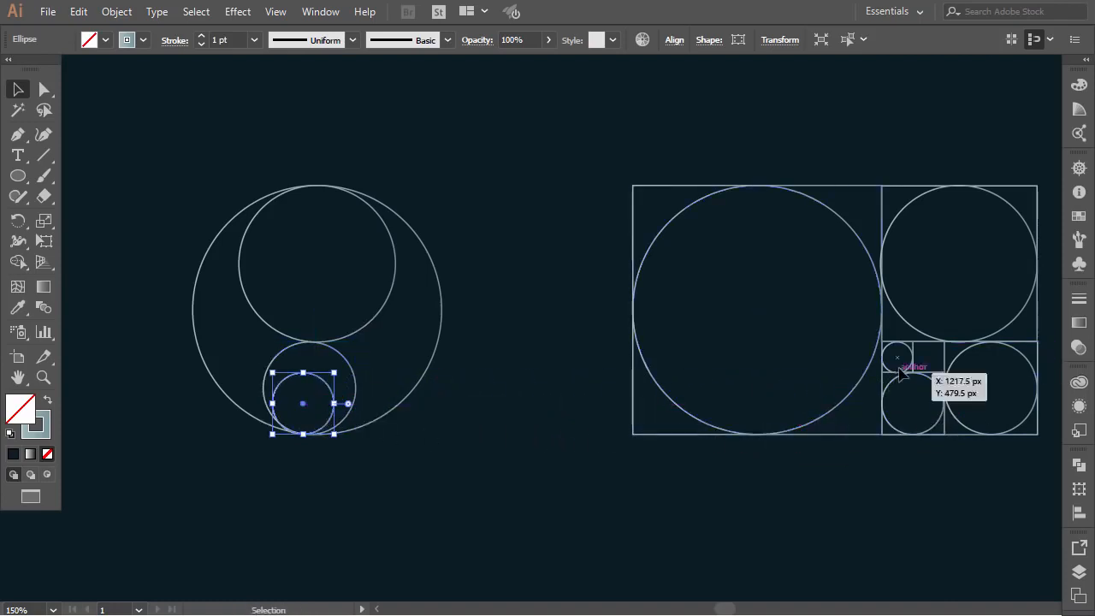
pyautogui.moveTo(912, 357); pyautogui.dragTo(327, 368)
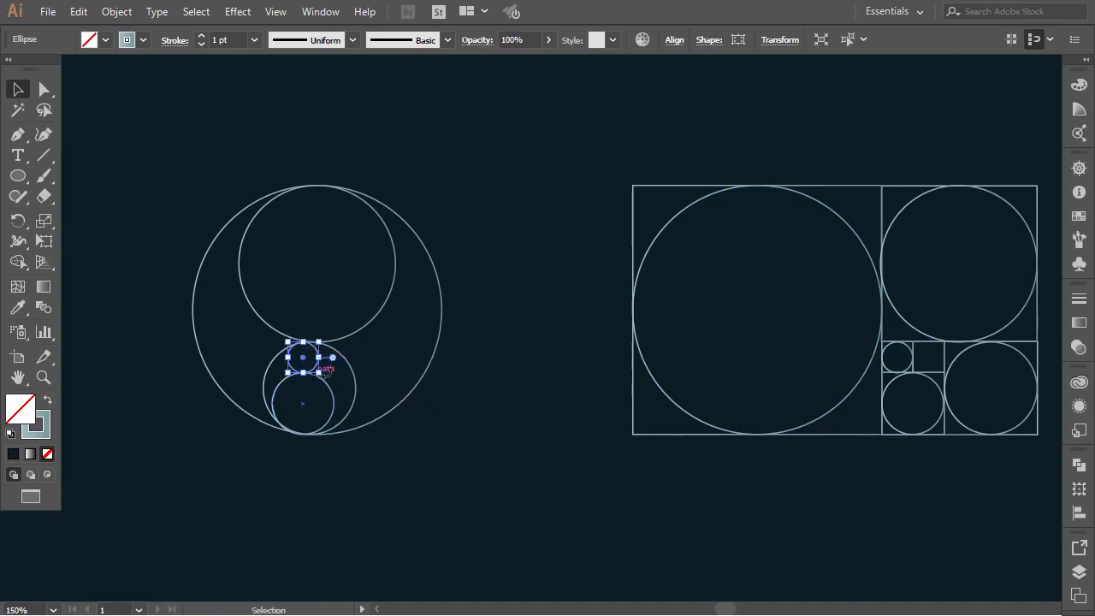
# Align the five copied circles to each other by their horizontal and vertical centres to make them concentric
pyautogui.click(493, 286)
pyautogui.moveTo(489, 159); pyautogui.dragTo(193, 495)
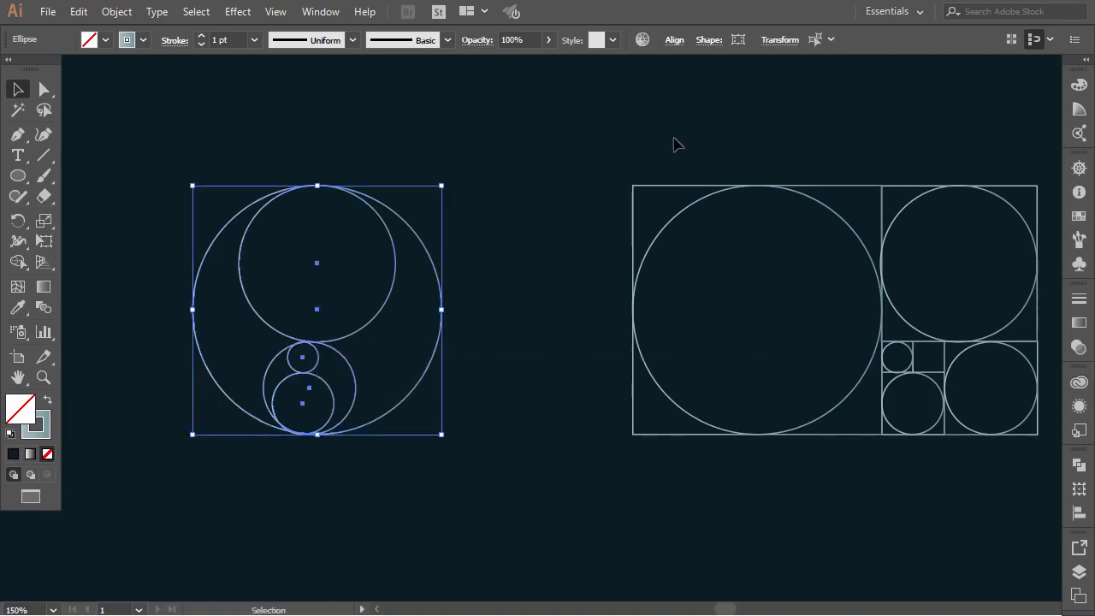
pyautogui.click(675, 40)
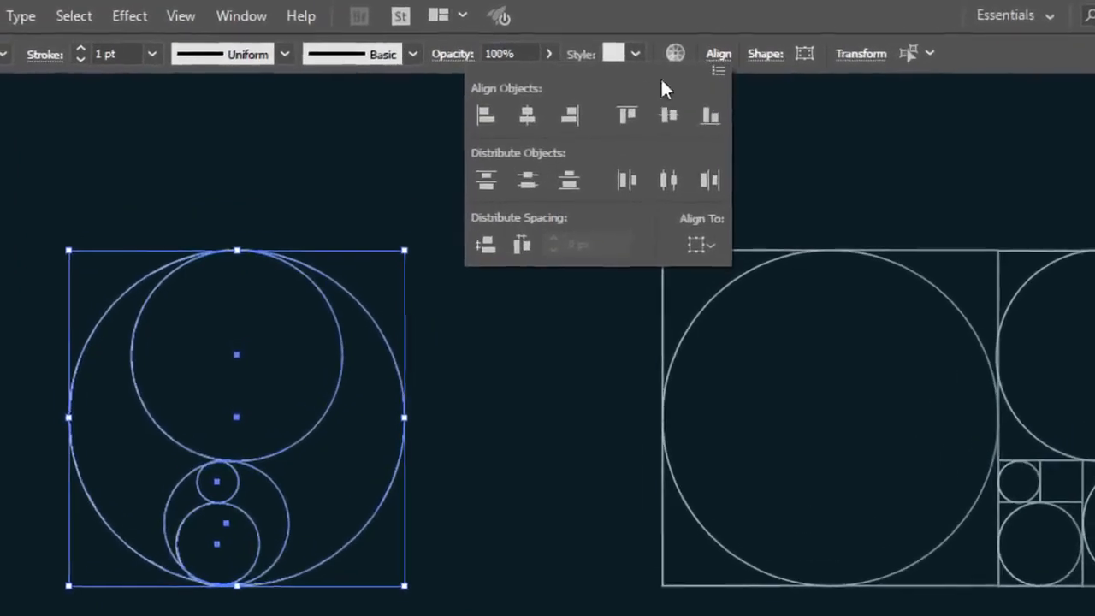
pyautogui.click(524, 124)
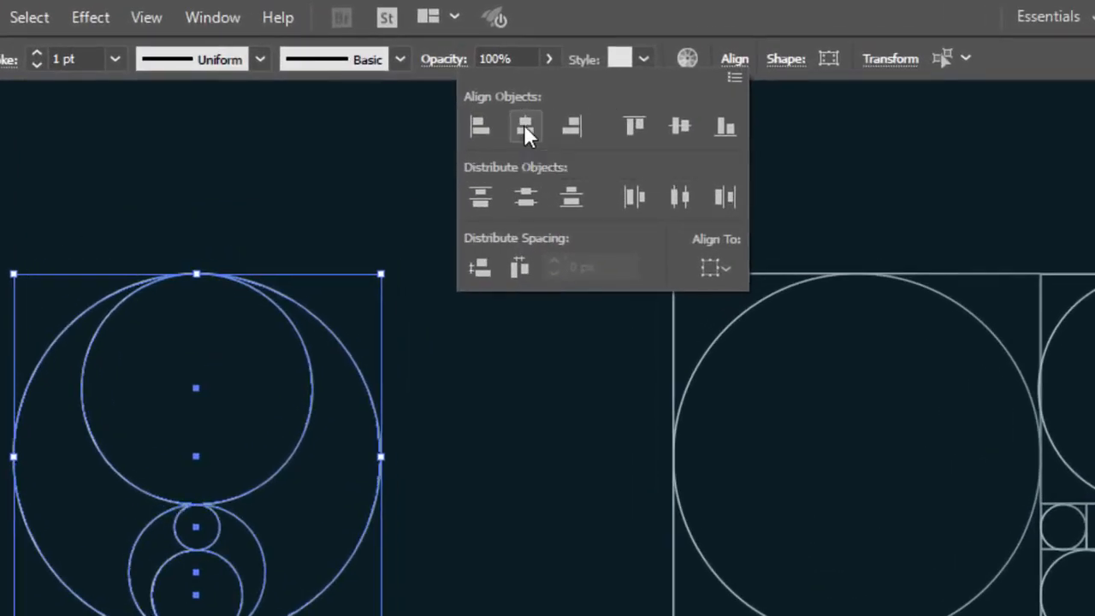
pyautogui.click(677, 125)
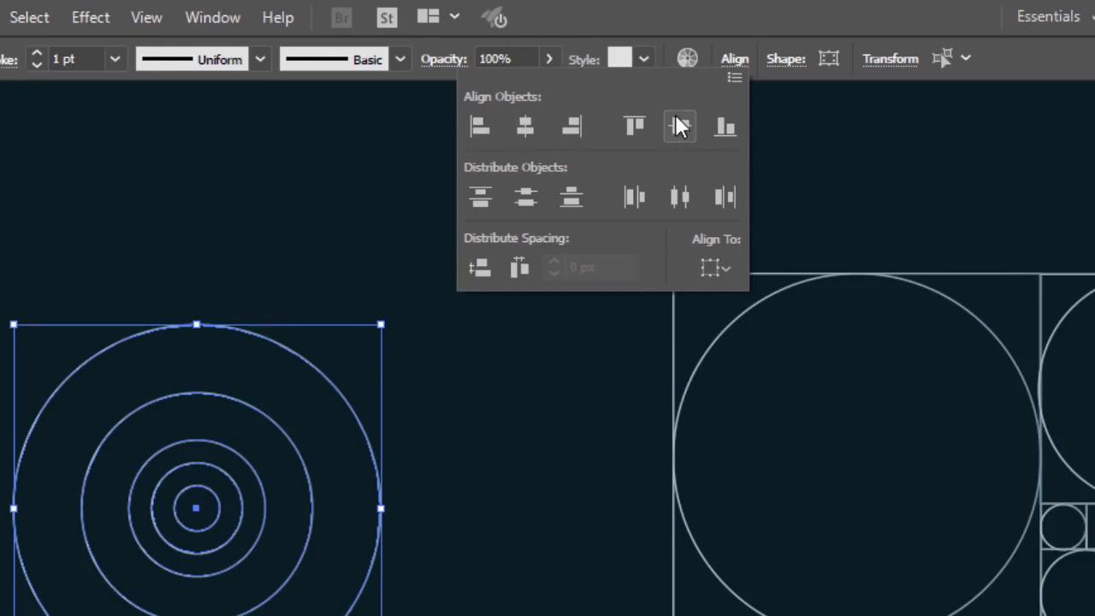
pyautogui.click(734, 58)
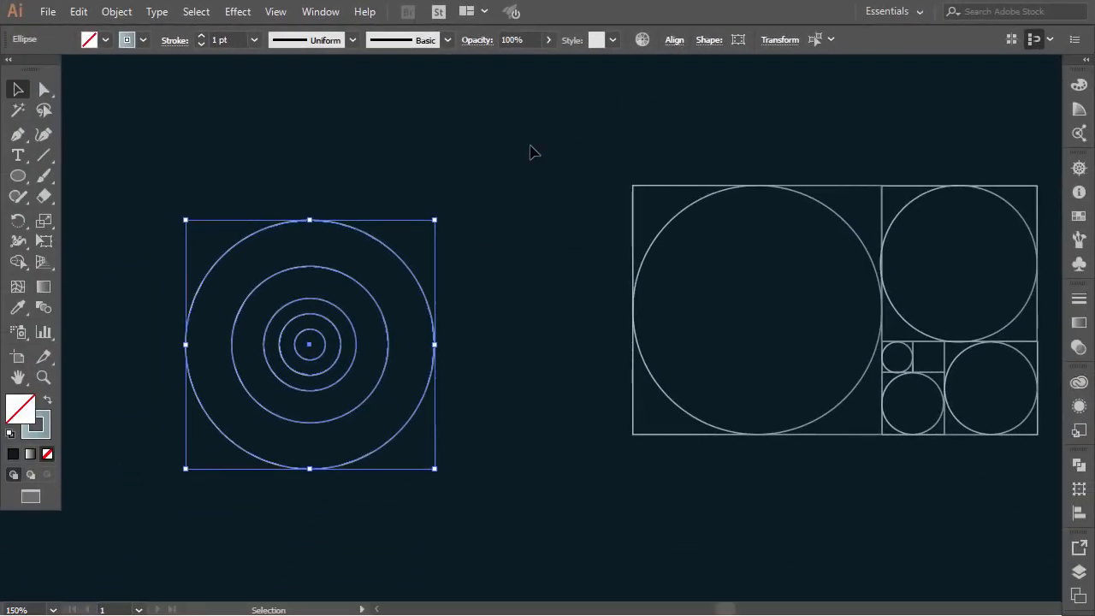
pyautogui.click(530, 152)
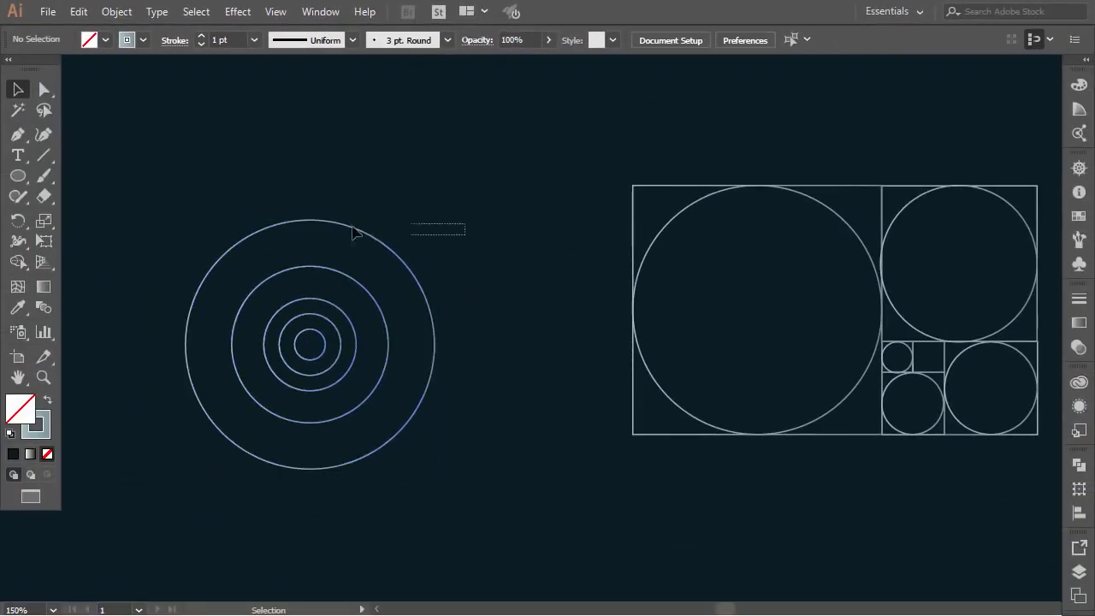
# Move the concentric circles slightly up and shift the golden-ratio grid to the left
pyautogui.moveTo(355, 232); pyautogui.dragTo(237, 485)
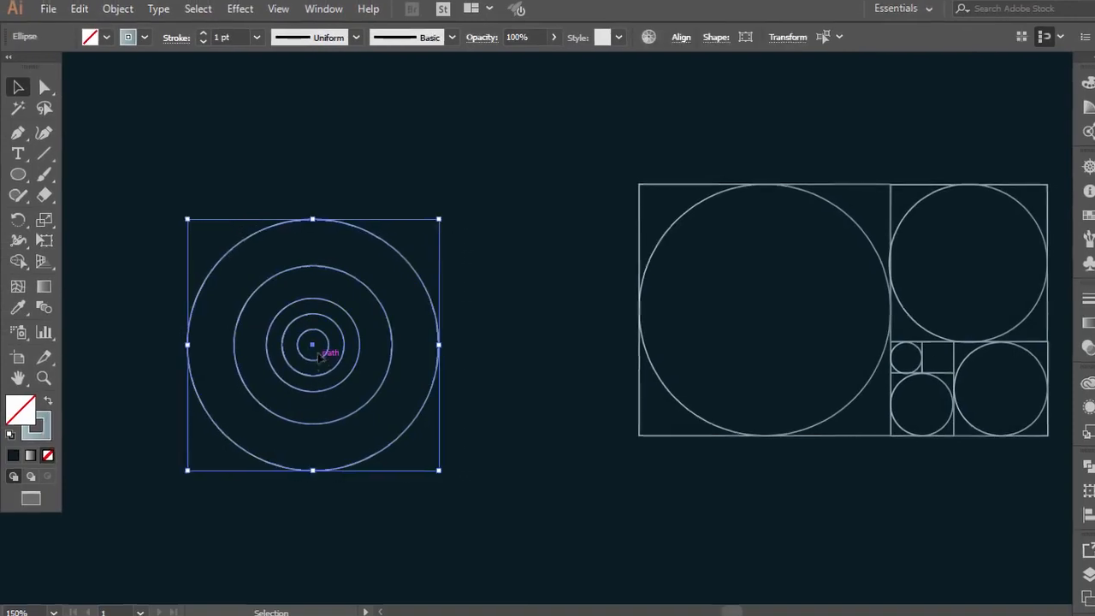
pyautogui.moveTo(325, 354); pyautogui.dragTo(325, 323)
pyautogui.click(593, 175)
pyautogui.moveTo(765, 83); pyautogui.dragTo(1094, 507)
pyautogui.moveTo(1044, 473); pyautogui.dragTo(941, 472)
pyautogui.click(577, 603)
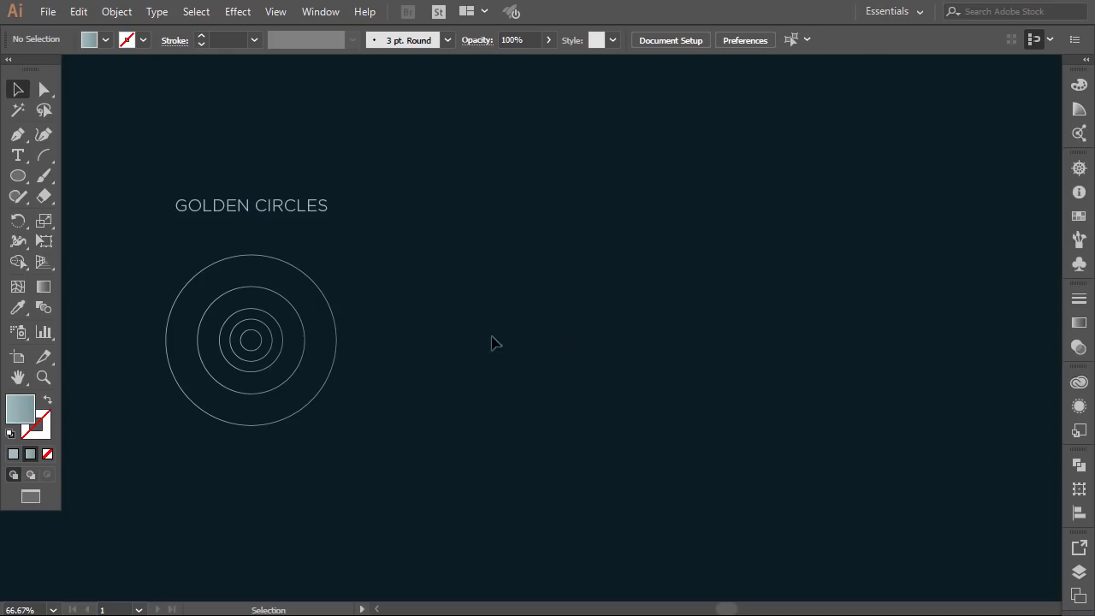
# Copy the two largest golden circles to the right and overlap two of the large size, touching the smaller one at its bottom and top edges
pyautogui.moveTo(337, 340); pyautogui.dragTo(724, 340)
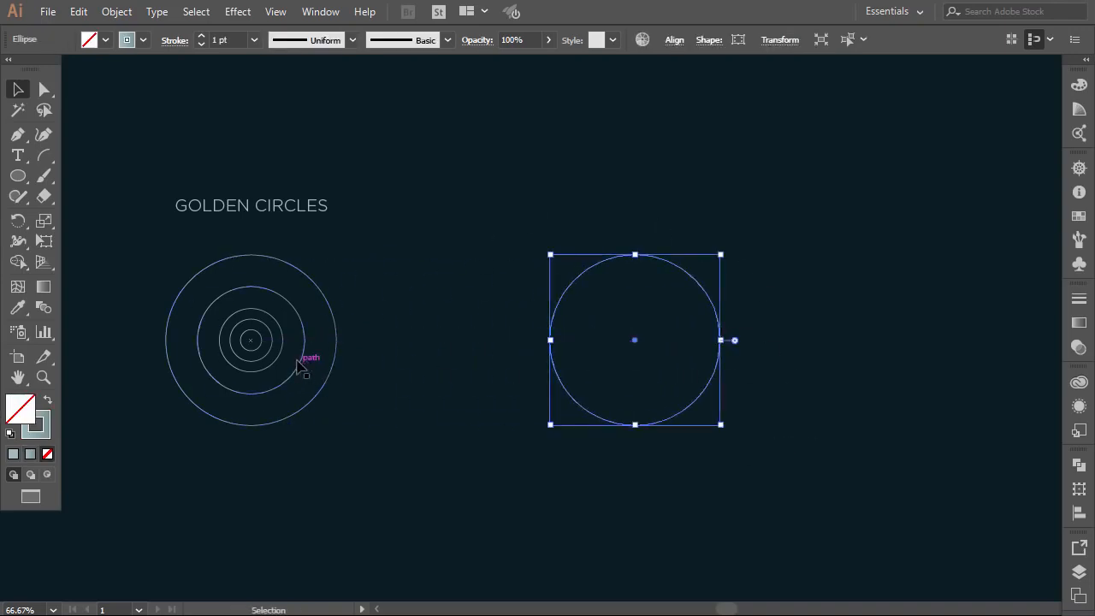
pyautogui.moveTo(310, 349); pyautogui.dragTo(690, 350)
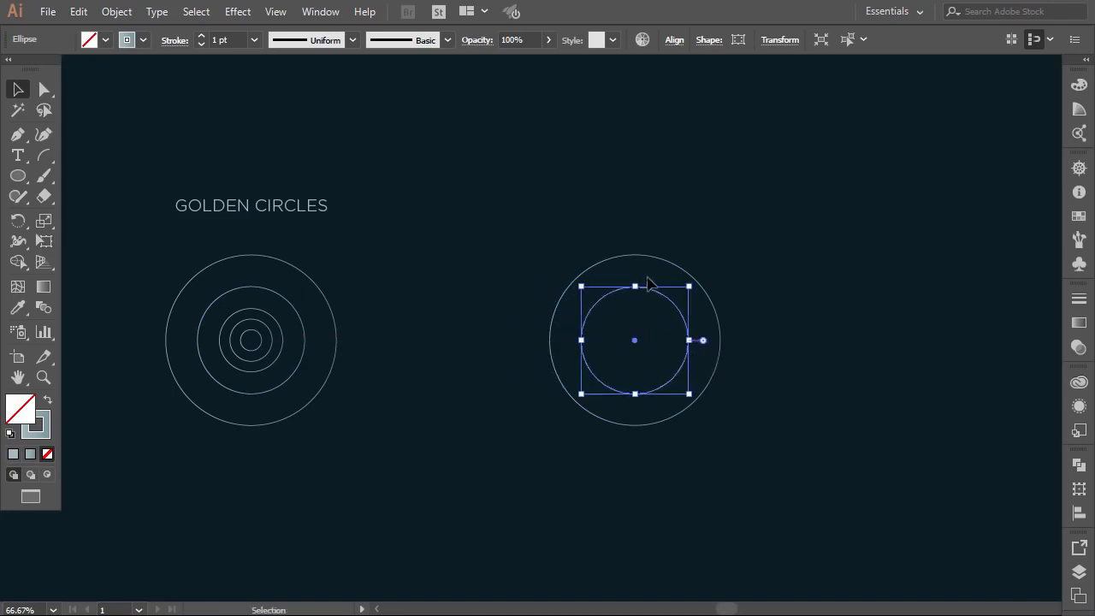
pyautogui.moveTo(642, 261); pyautogui.dragTo(640, 293)
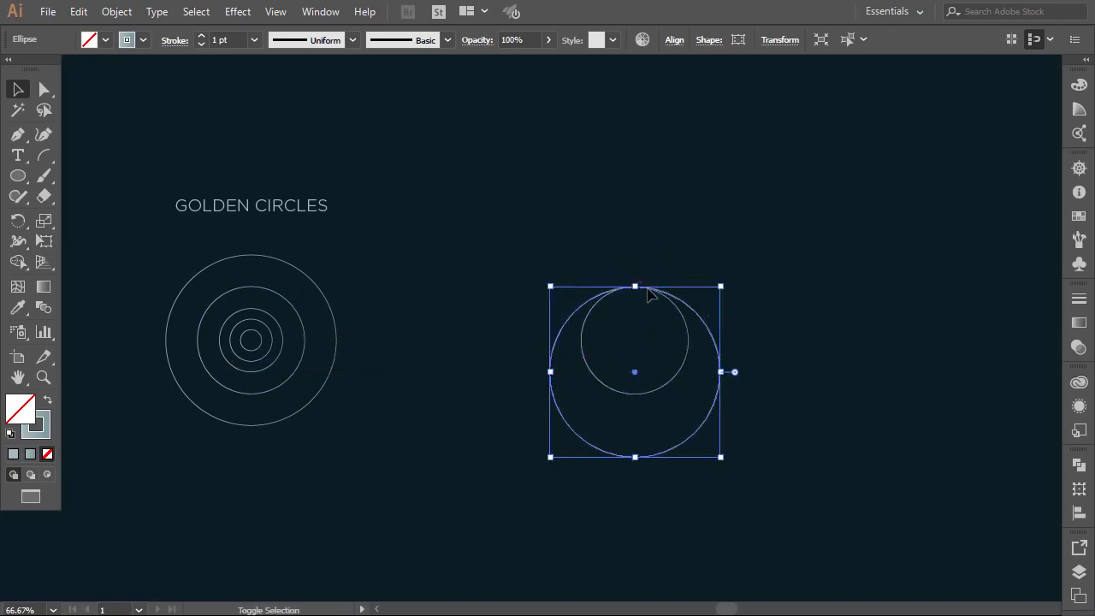
pyautogui.press('alt')
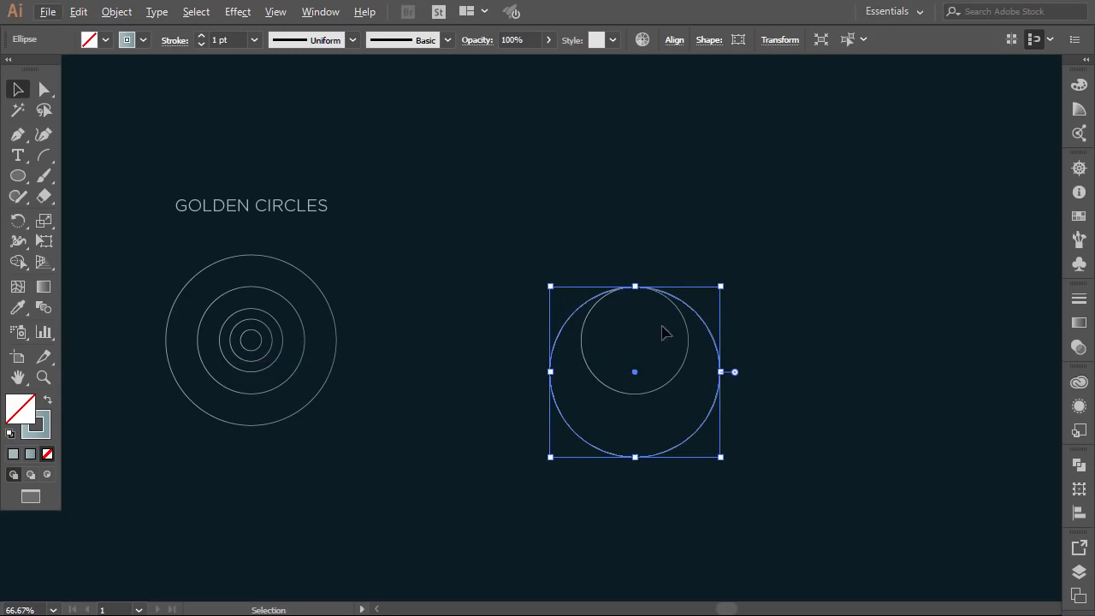
pyautogui.moveTo(702, 322); pyautogui.dragTo(705, 255)
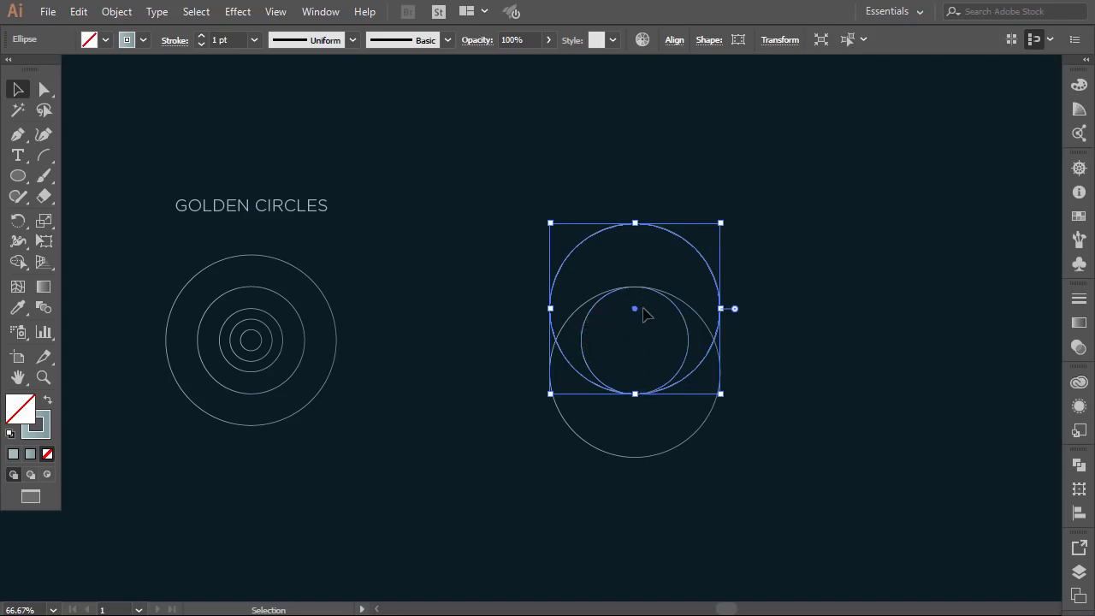
# Duplicate the two overlapping large circles to the right and place a copy of the second-largest golden circle inside their overlap
pyautogui.click(749, 325)
pyautogui.moveTo(748, 278); pyautogui.dragTo(711, 400)
pyautogui.moveTo(719, 338); pyautogui.dragTo(877, 355)
pyautogui.click(931, 445)
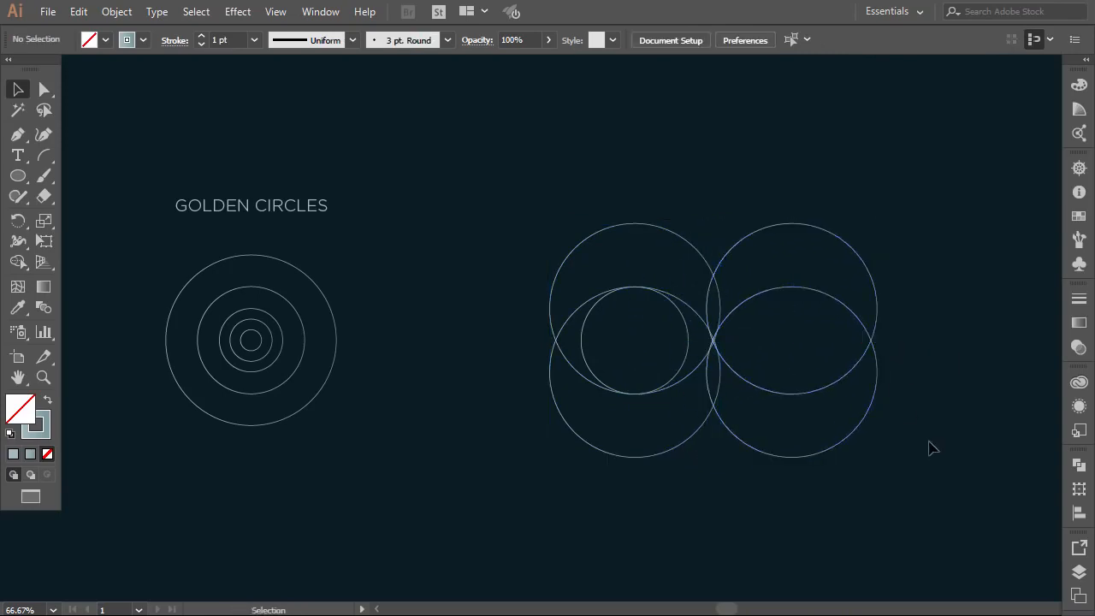
pyautogui.moveTo(310, 338); pyautogui.dragTo(844, 356)
pyautogui.click(920, 332)
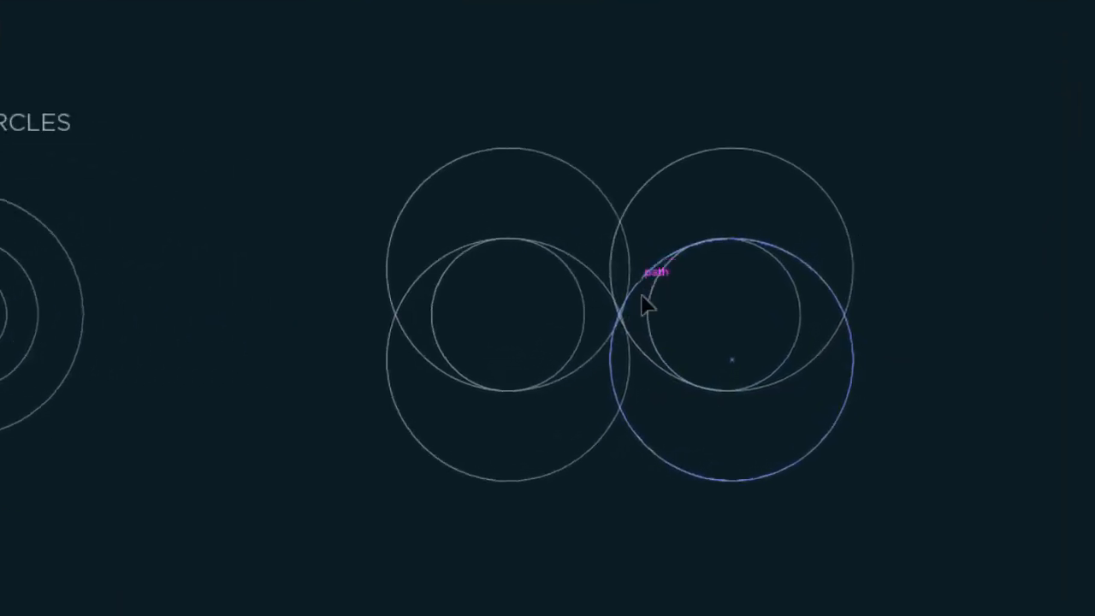
# Remove the regions above and below the two lens shapes from the six circles with the Shape Builder tool
pyautogui.moveTo(504, 243); pyautogui.dragTo(749, 453)
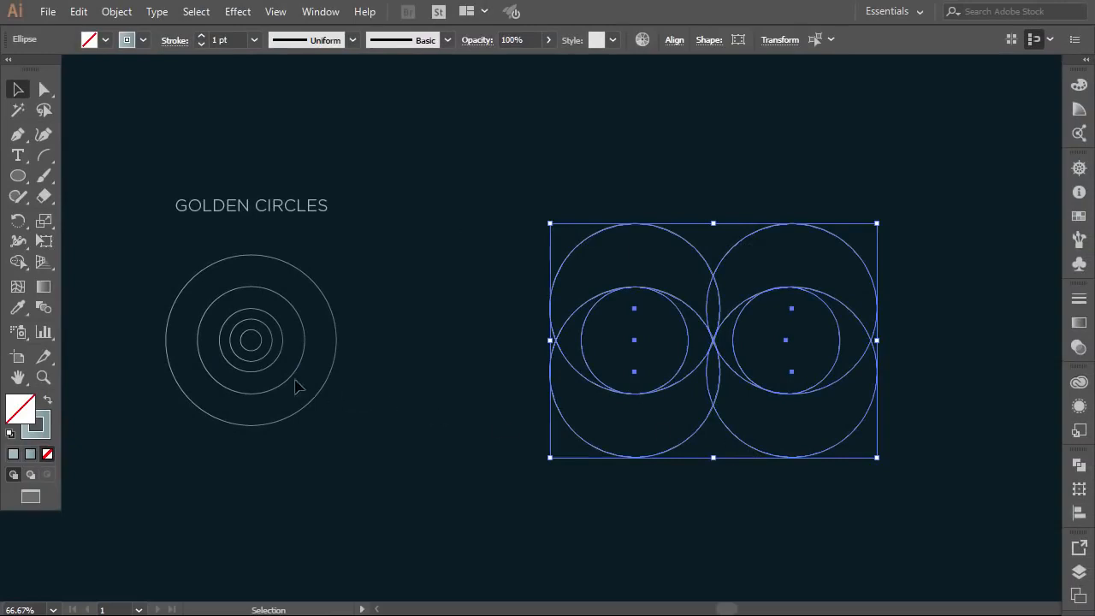
pyautogui.click(17, 262)
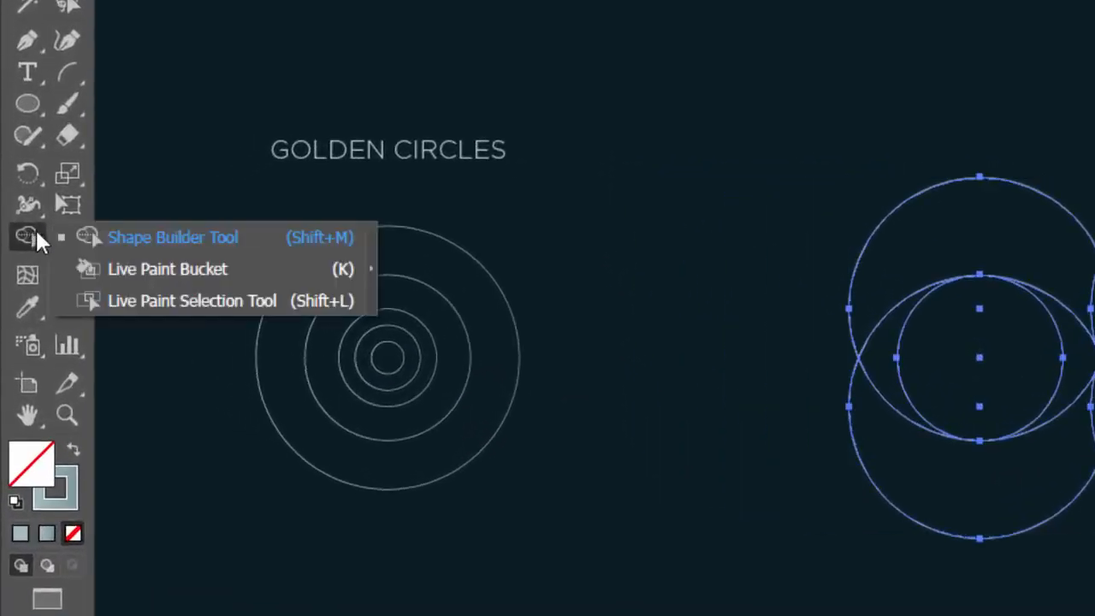
pyautogui.click(175, 238)
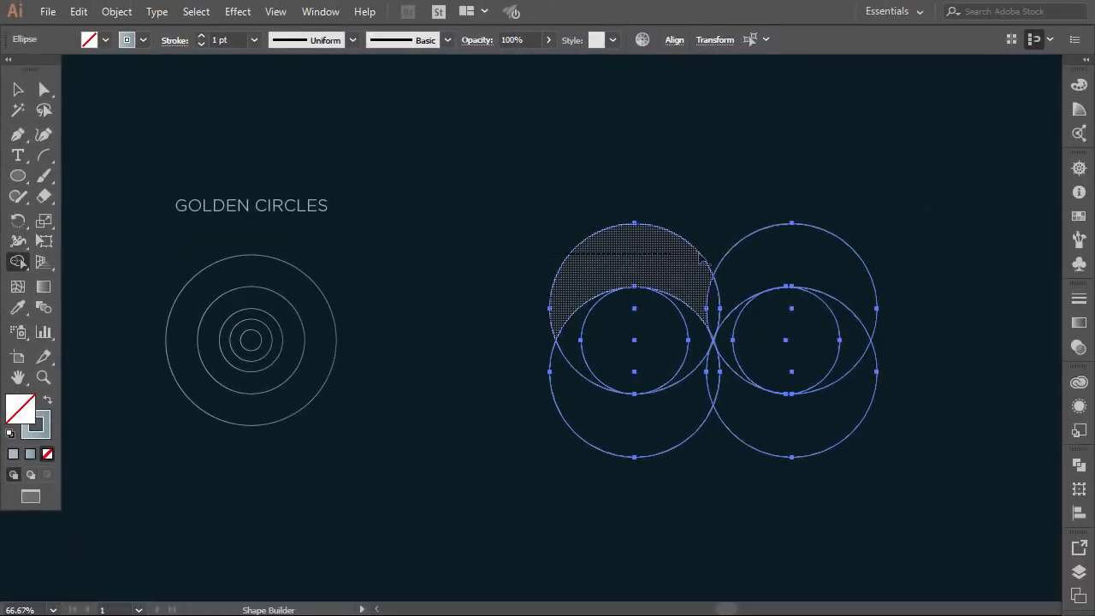
pyautogui.moveTo(702, 258); pyautogui.dragTo(843, 257)
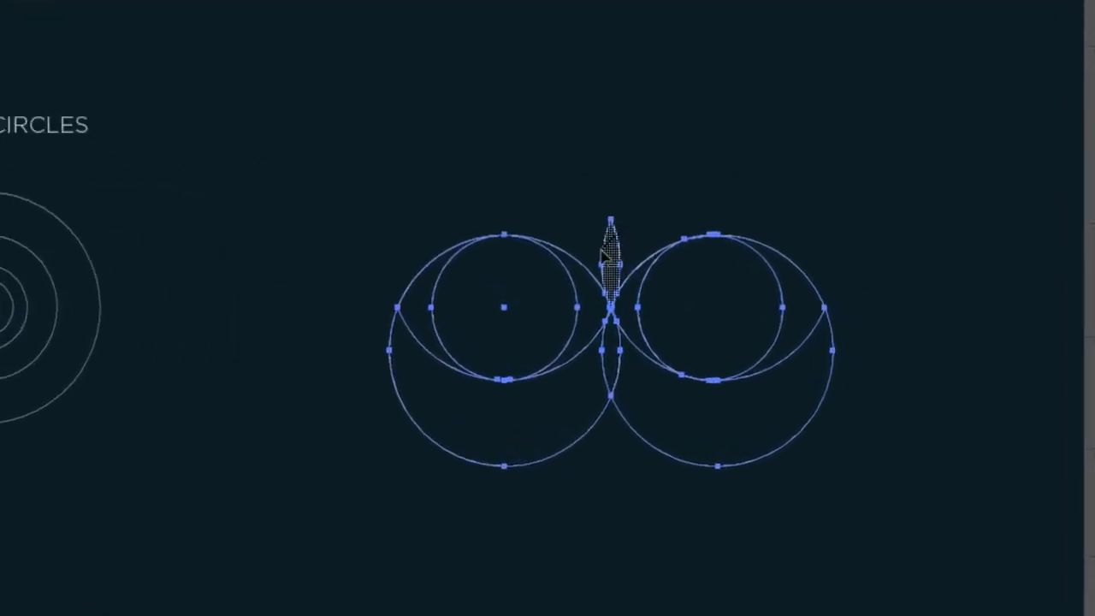
pyautogui.moveTo(365, 346); pyautogui.dragTo(506, 419)
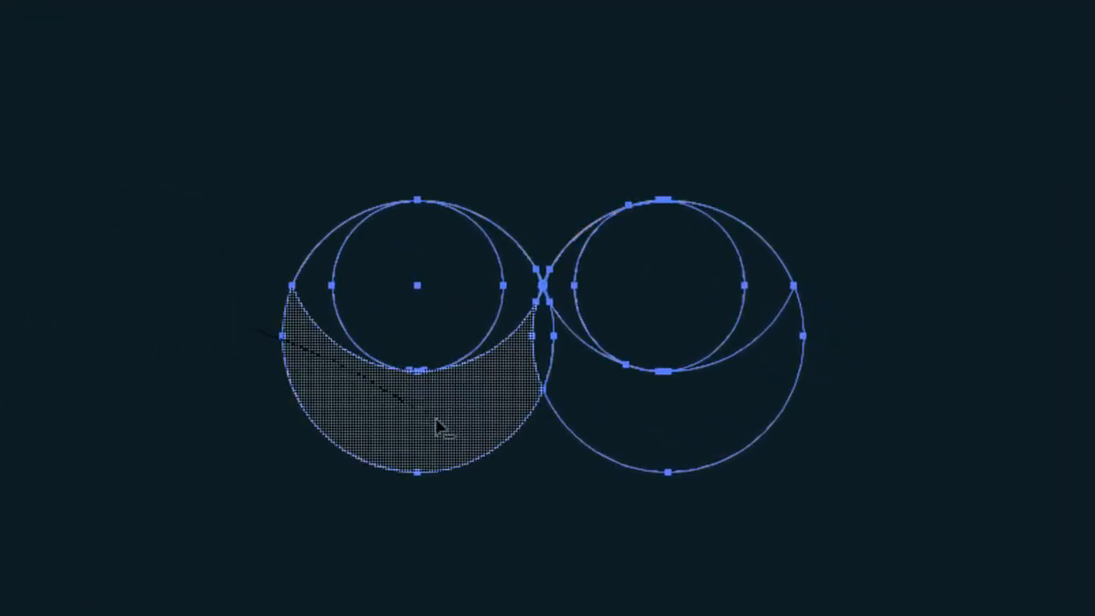
pyautogui.moveTo(437, 426); pyautogui.dragTo(521, 371)
pyautogui.moveTo(535, 313); pyautogui.dragTo(605, 449)
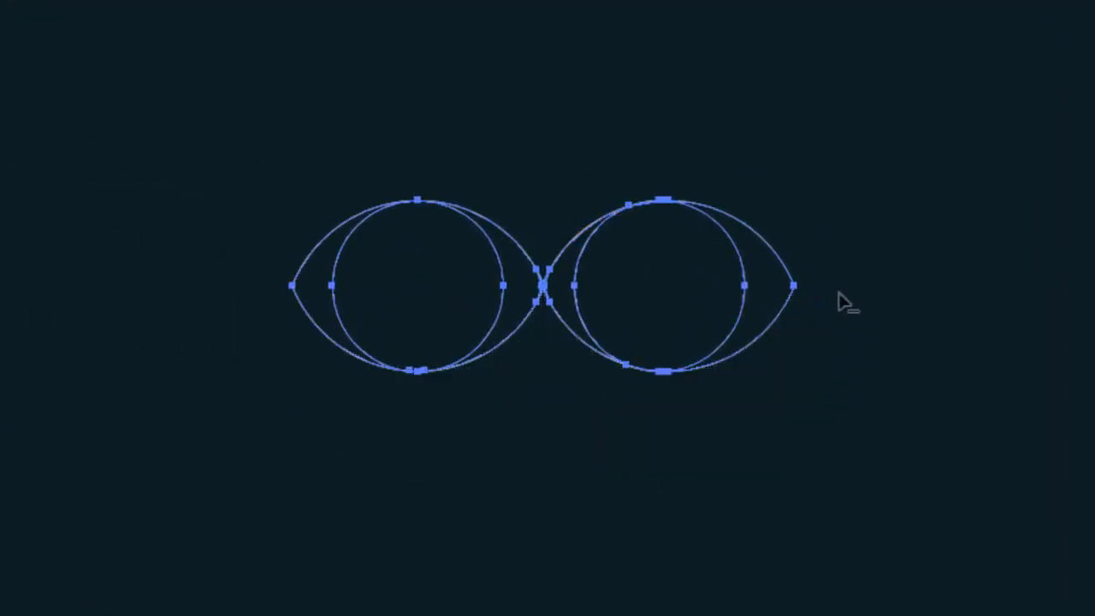
# Cut away the right lens's inner circle and right side, trimming the rest to a crescent-shaped fish tail
pyautogui.moveTo(828, 276); pyautogui.dragTo(651, 290)
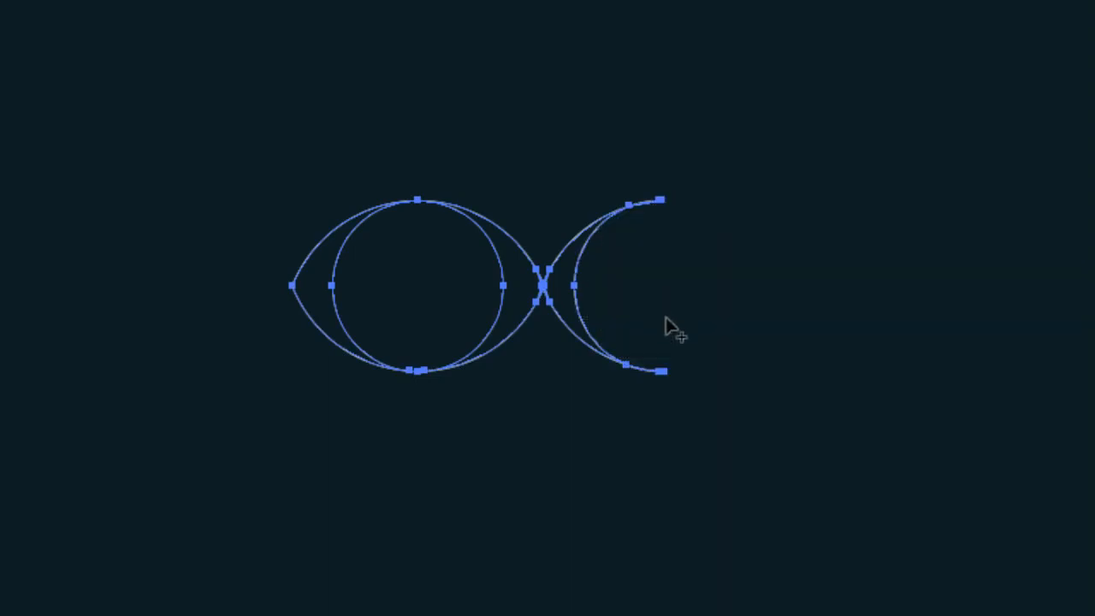
pyautogui.moveTo(651, 417); pyautogui.dragTo(616, 156)
pyautogui.moveTo(651, 405); pyautogui.dragTo(644, 138)
# Delete the circle inside the left lens and select the remaining fish body and tail
pyautogui.press('v')
pyautogui.click(350, 83)
pyautogui.click(490, 246)
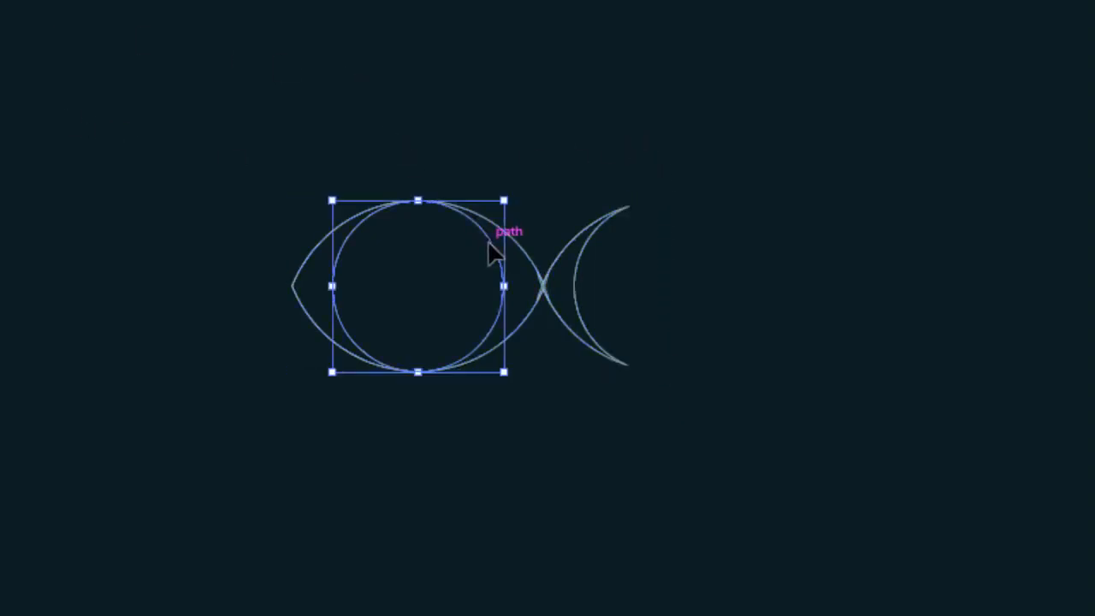
pyautogui.press('Delete')
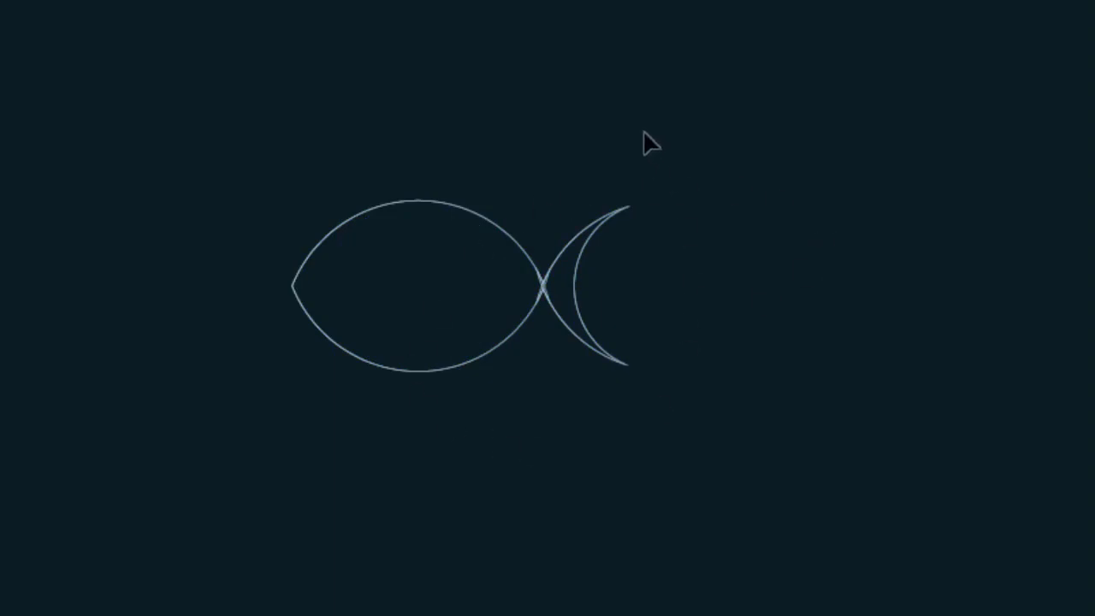
pyautogui.moveTo(648, 130); pyautogui.dragTo(298, 393)
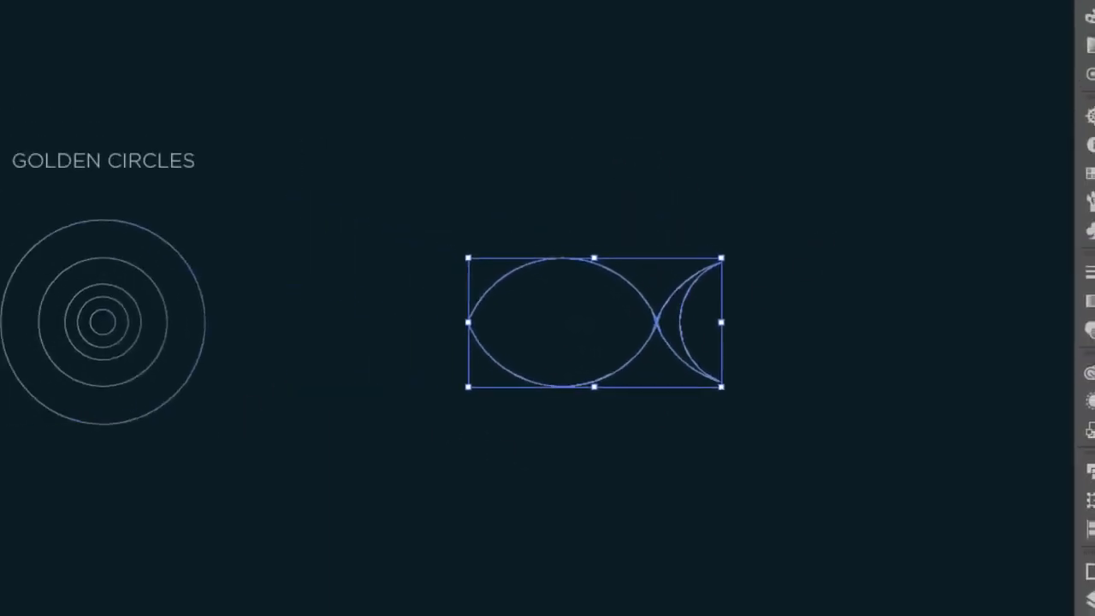
# Apply a blue-grey gradient fill with no stroke to the fish body and tail, and deselect them
pyautogui.click(50, 402)
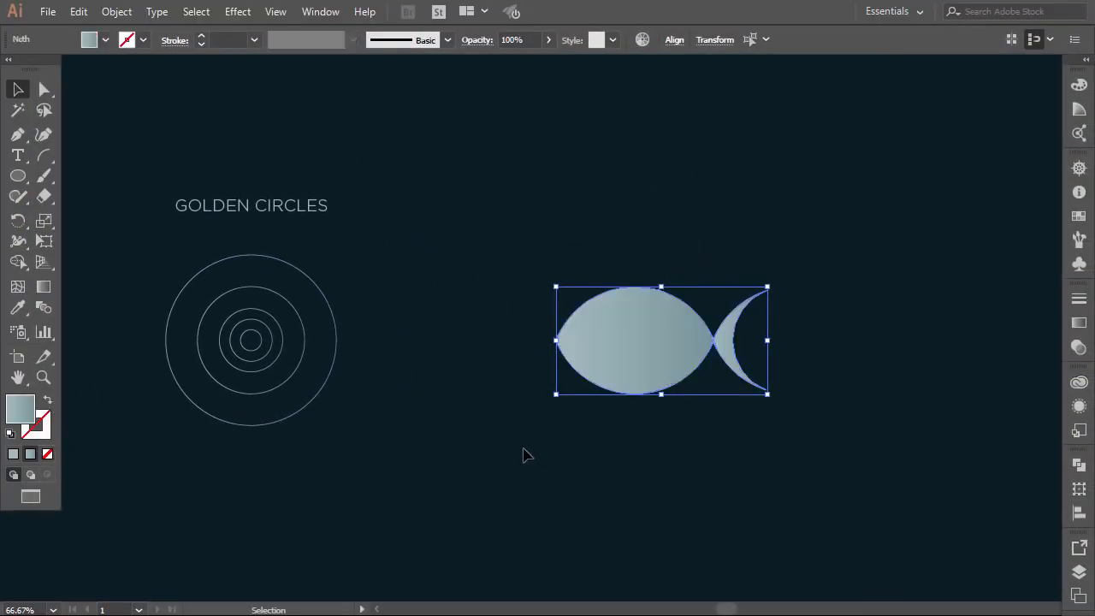
pyautogui.click(526, 456)
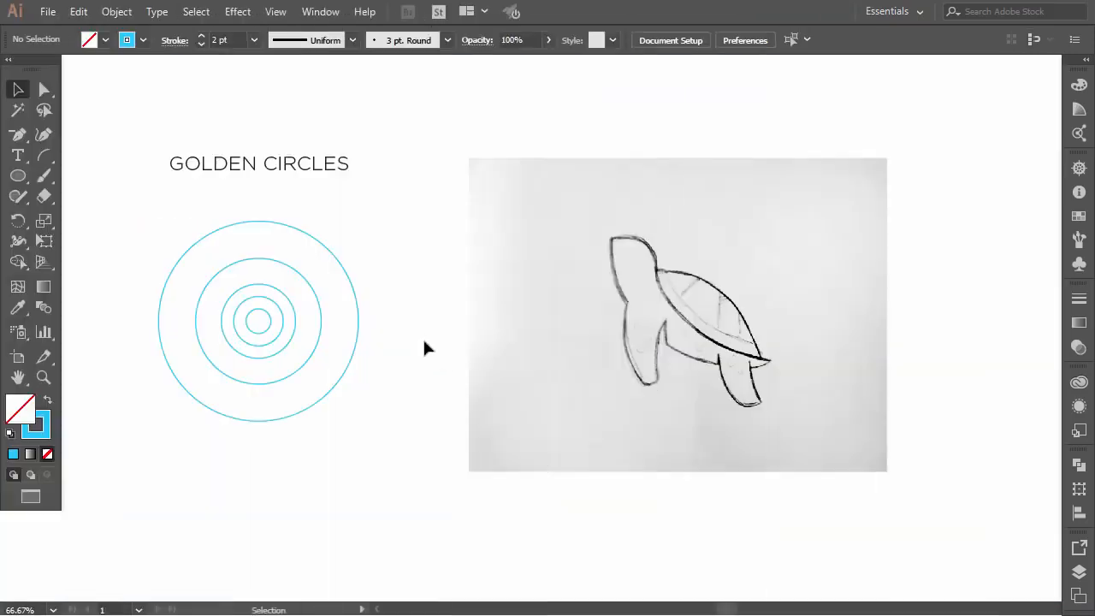
pyautogui.click(249, 400)
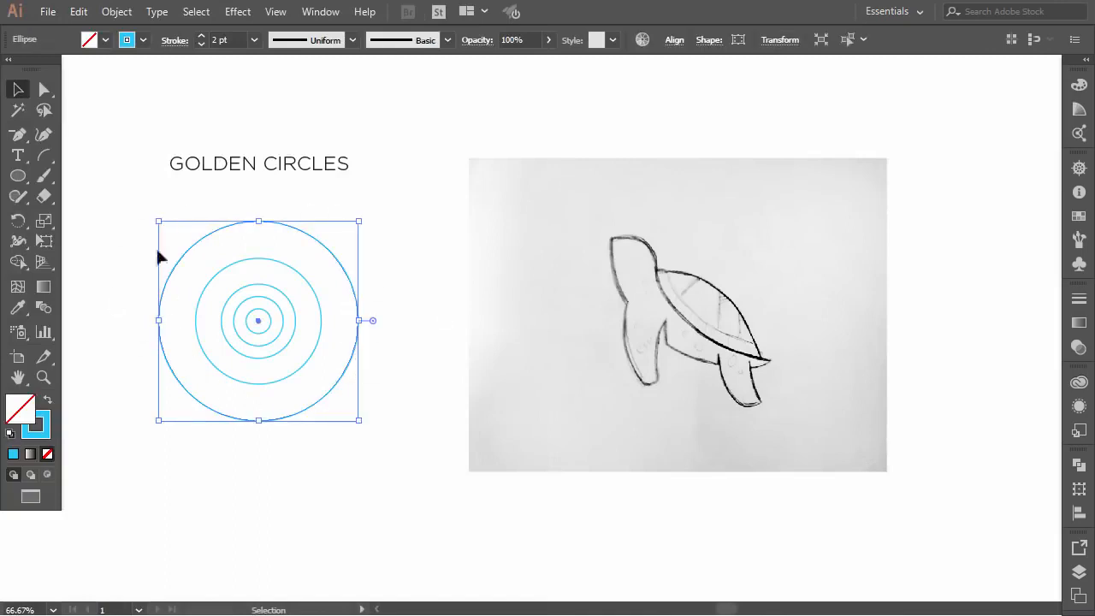
pyautogui.click(352, 192)
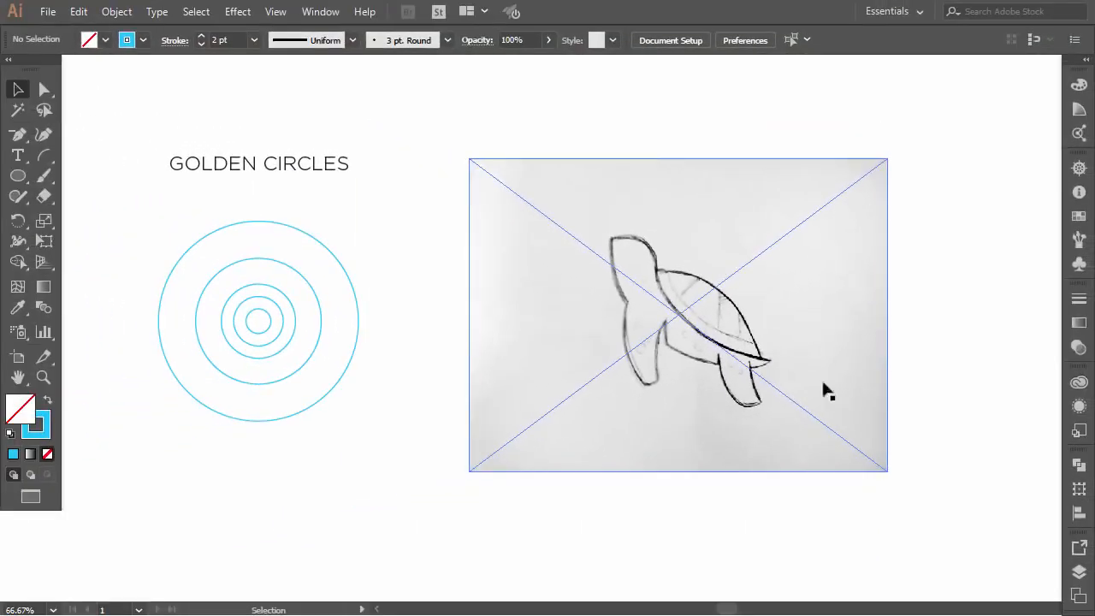
# Move the turtle sketch over the golden circles and send it to the back of the stacking order
pyautogui.moveTo(712, 280); pyautogui.dragTo(327, 274)
pyautogui.rightClick(292, 293)
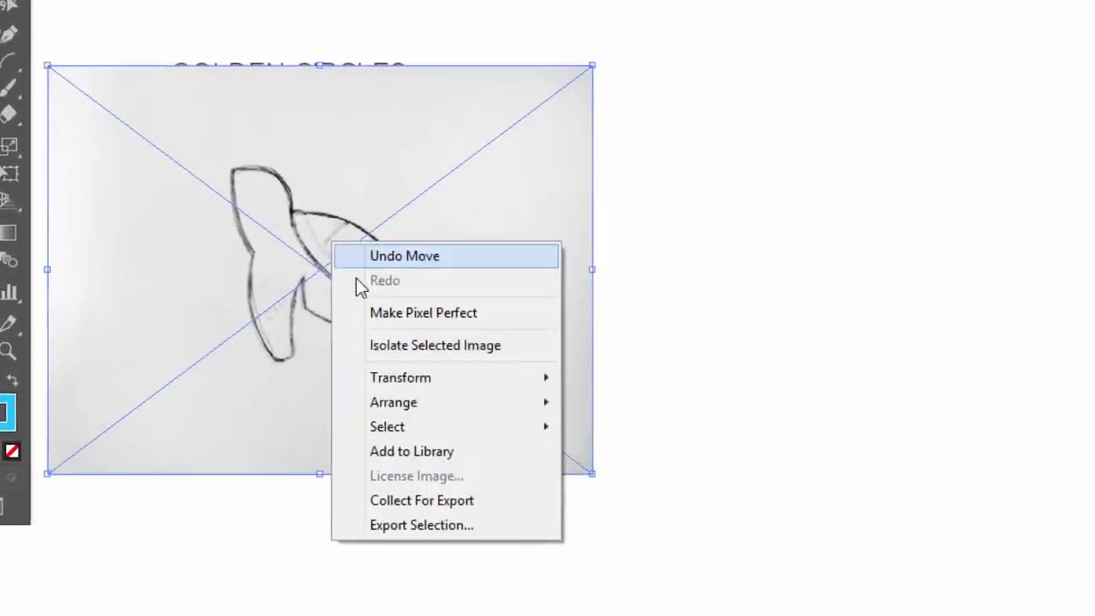
pyautogui.moveTo(347, 425)
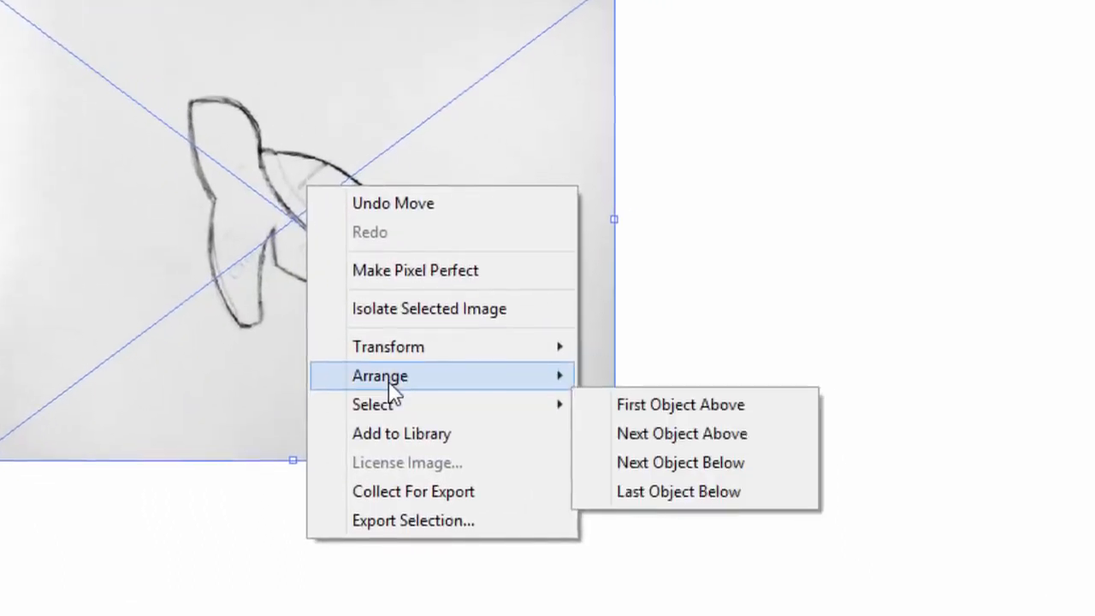
pyautogui.moveTo(385, 376)
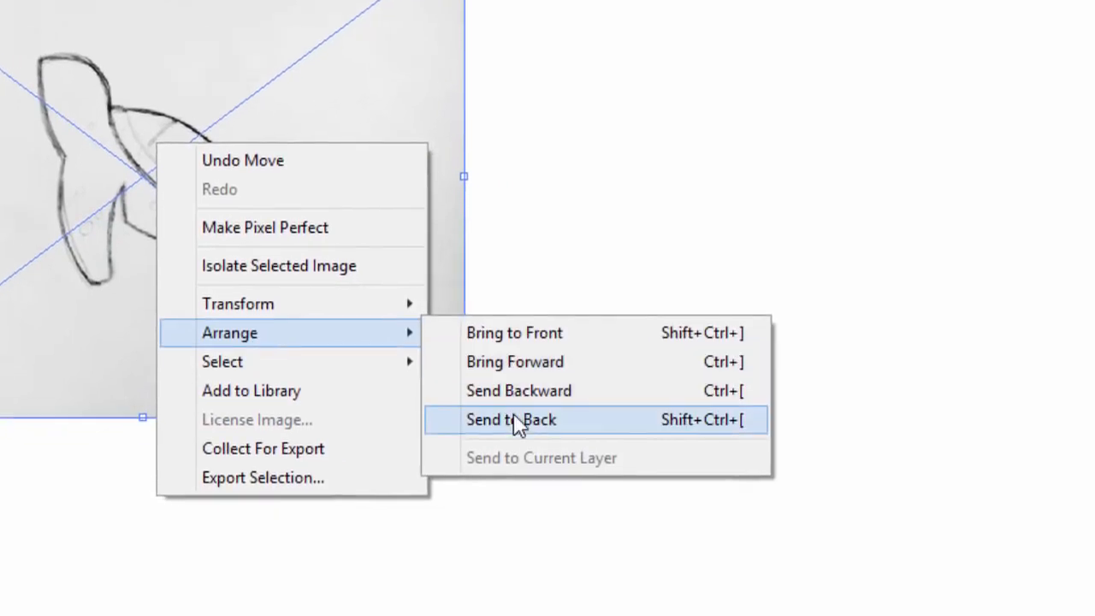
pyautogui.click(512, 420)
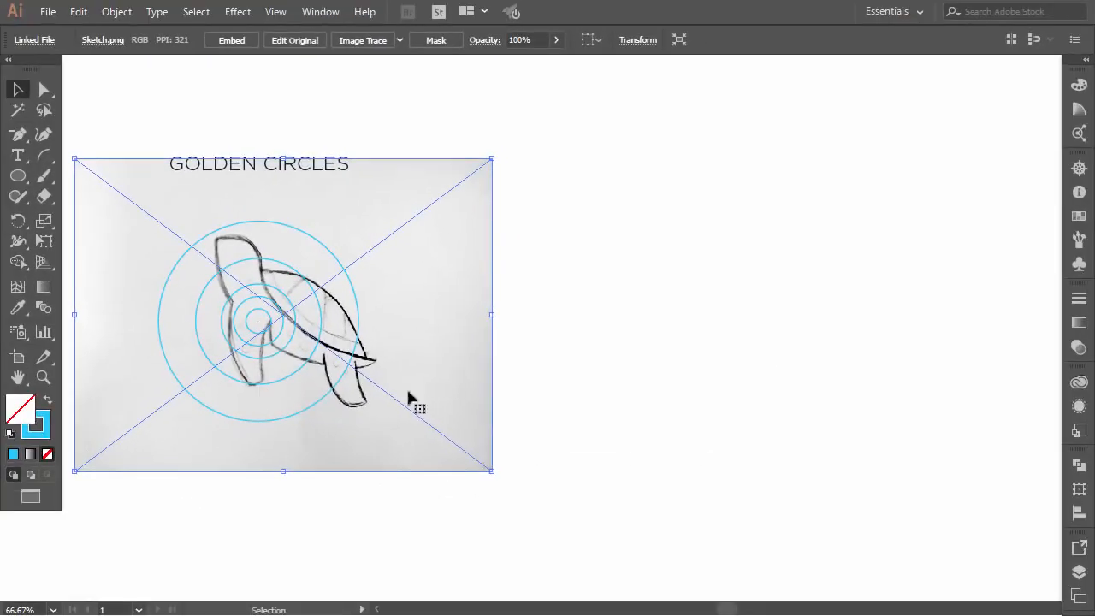
# Scale the turtle sketch down proportionally so the turtle's proportions suit the golden circles
pyautogui.moveTo(492, 470); pyautogui.dragTo(406, 425)
pyautogui.moveTo(497, 451); pyautogui.dragTo(490, 446)
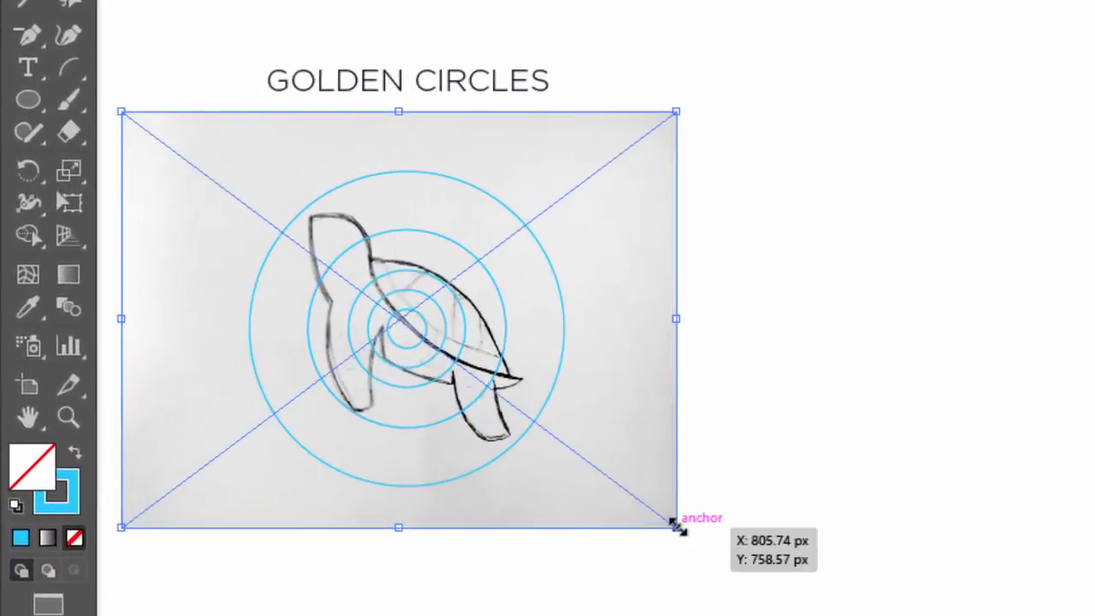
pyautogui.moveTo(676, 524); pyautogui.dragTo(659, 530)
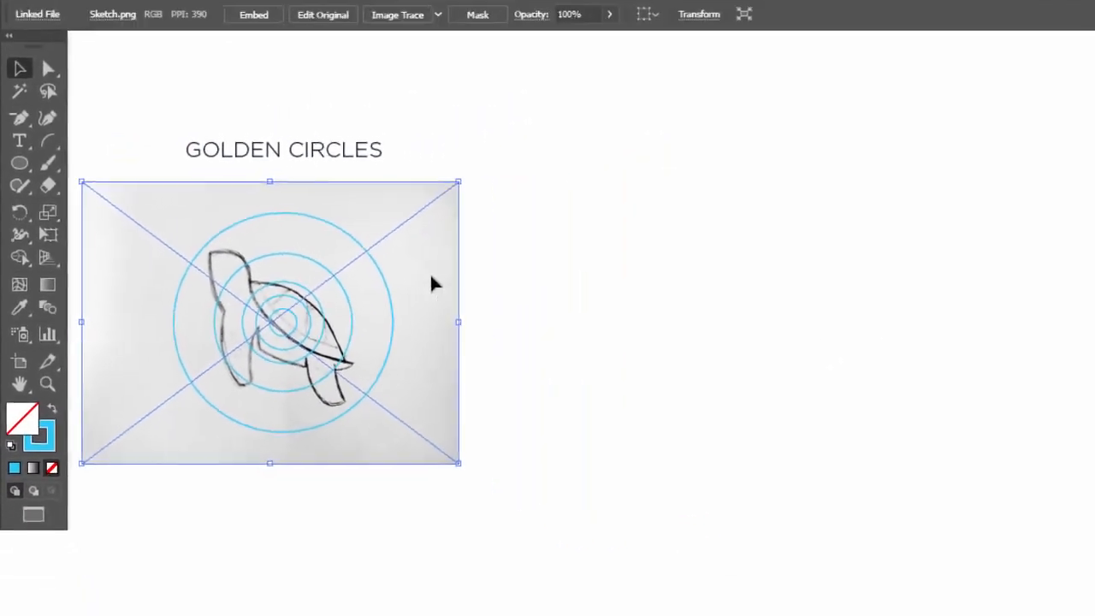
# Move the resized turtle sketch into the empty area to the right of the golden circles and deselect it
pyautogui.moveTo(616, 304)
pyautogui.mouseDown()
pyautogui.moveTo(1094, 289)
pyautogui.moveTo(1094, 314)
pyautogui.mouseUp()
pyautogui.click(931, 316)
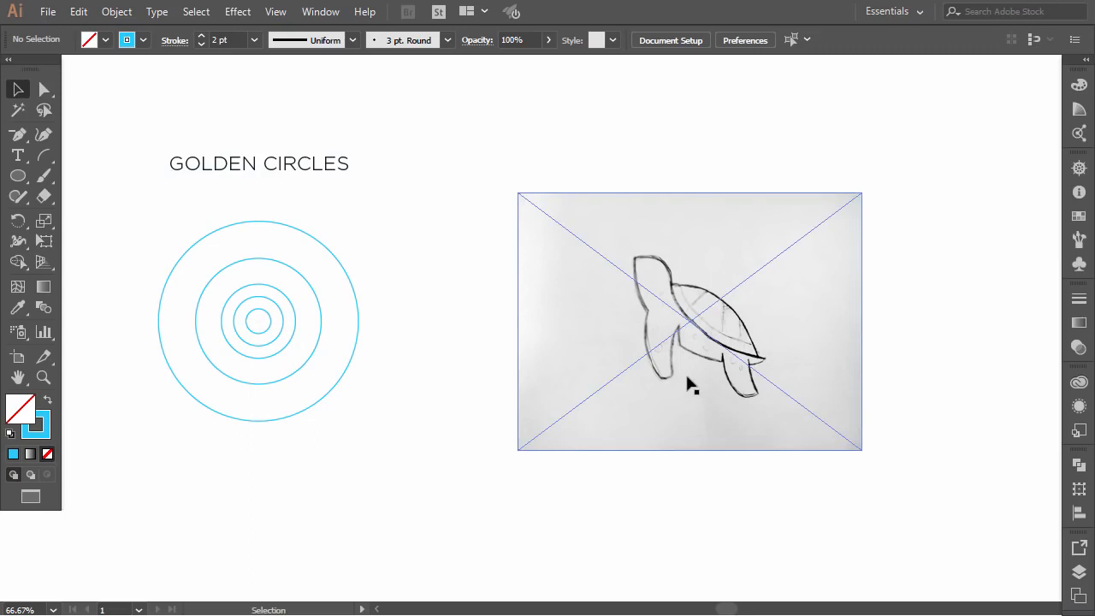
pyautogui.moveTo(691, 385)
pyautogui.mouseDown()
pyautogui.moveTo(703, 392)
pyautogui.moveTo(701, 379)
pyautogui.mouseUp()
pyautogui.click(680, 456)
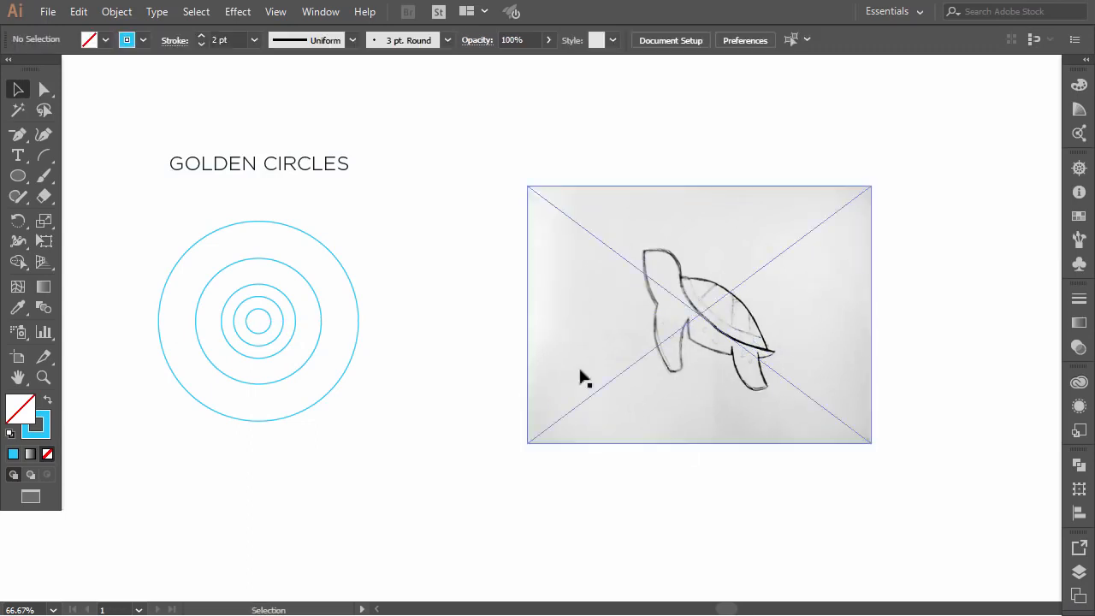
# Place a copy of the largest golden circle along the turtle's front neck and belly line
pyautogui.moveTo(347, 274)
pyautogui.mouseDown()
pyautogui.moveTo(672, 264)
pyautogui.moveTo(772, 242)
pyautogui.moveTo(832, 210)
pyautogui.mouseUp()
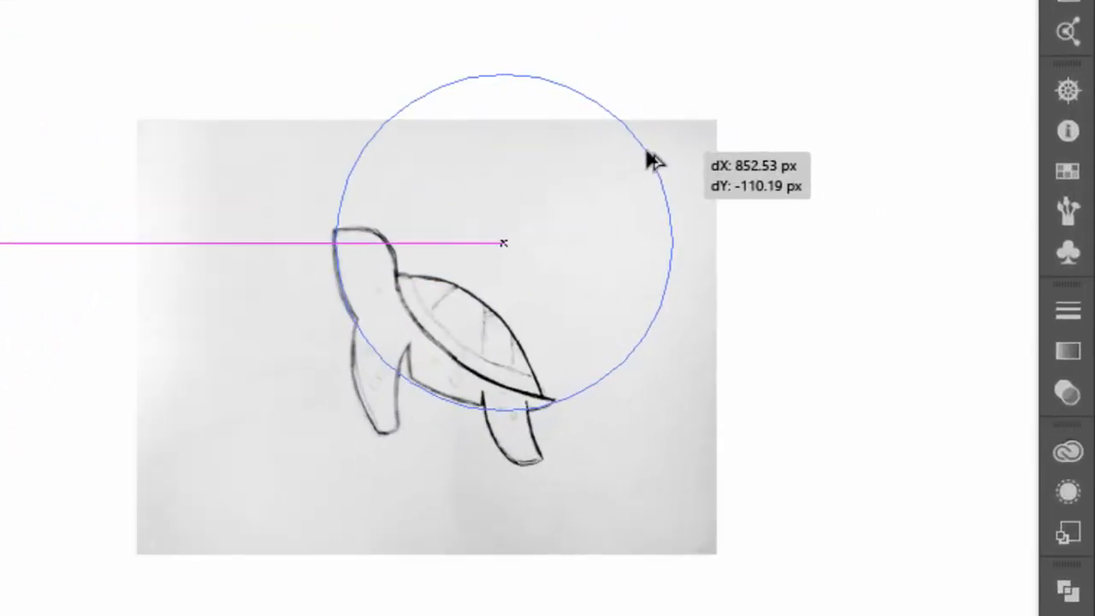
pyautogui.moveTo(654, 161); pyautogui.dragTo(655, 157)
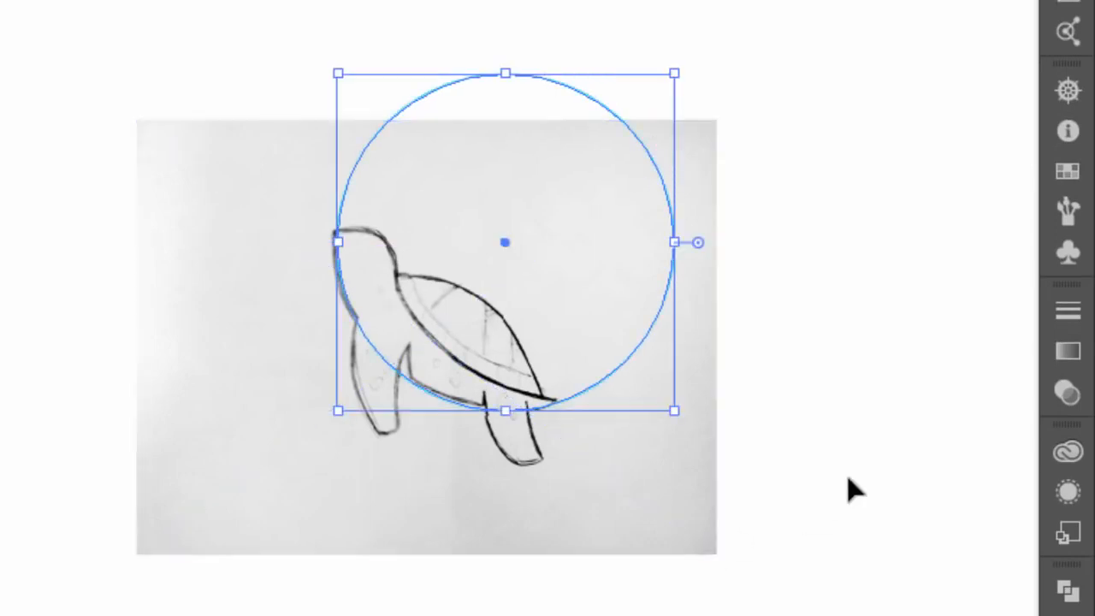
pyautogui.click(823, 494)
pyautogui.click(394, 368)
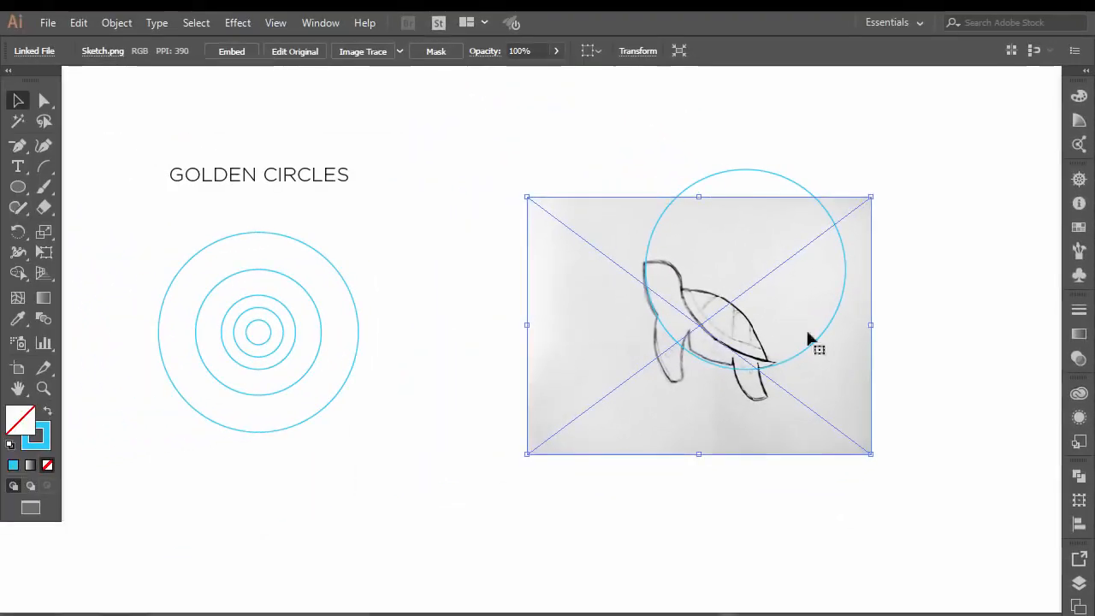
pyautogui.click(898, 286)
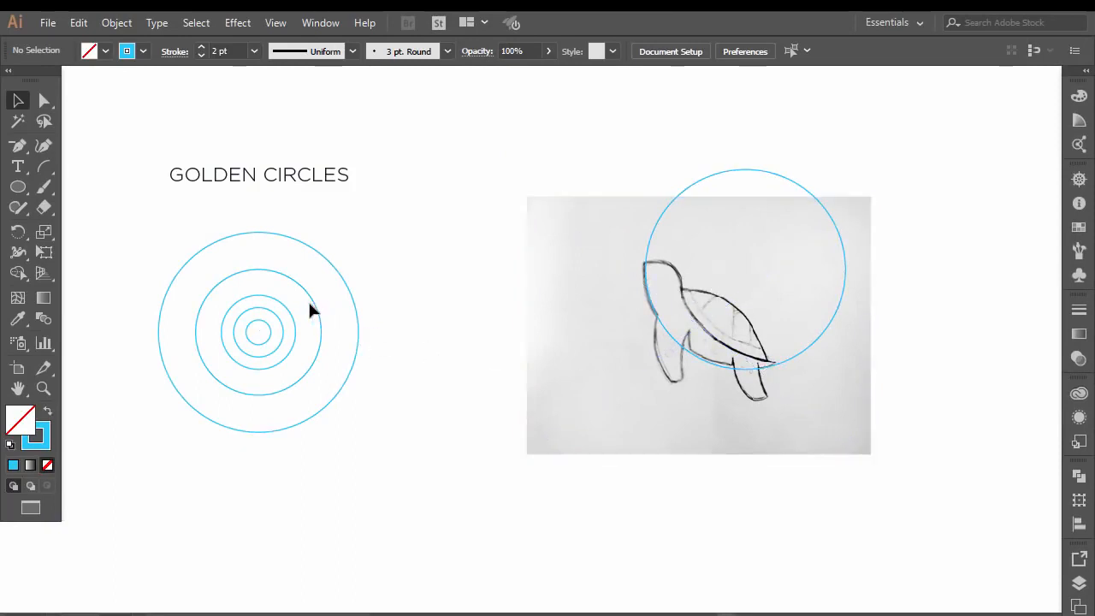
# Place a copy of the second-largest golden circle along the upper edge of the turtle's shell
pyautogui.moveTo(314, 303)
pyautogui.mouseDown()
pyautogui.moveTo(441, 286)
pyautogui.moveTo(719, 297)
pyautogui.moveTo(763, 311)
pyautogui.moveTo(760, 326)
pyautogui.mouseUp()
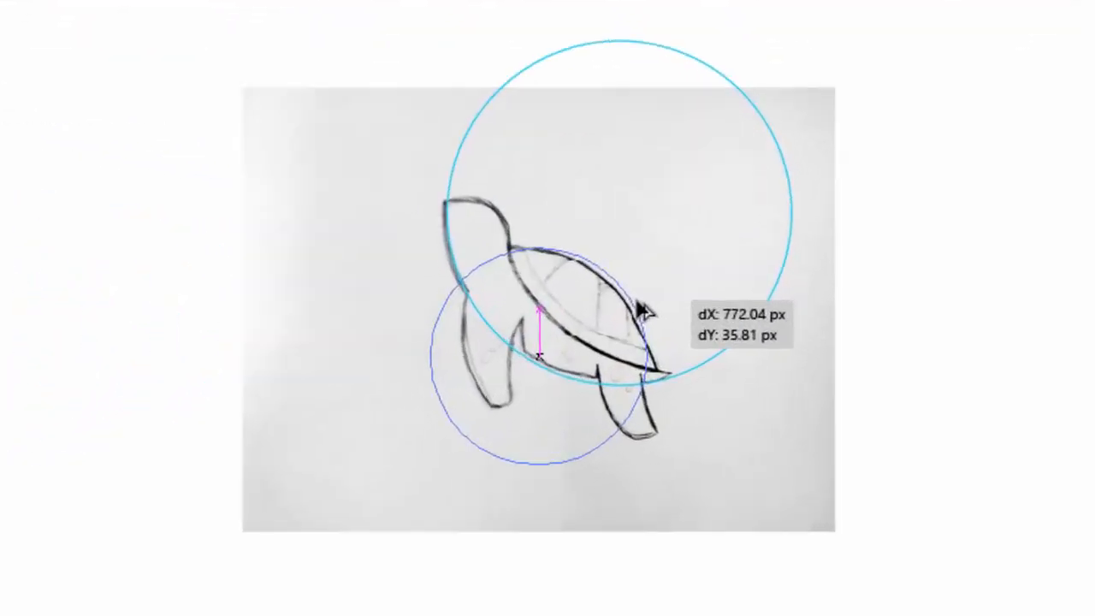
pyautogui.moveTo(644, 312); pyautogui.dragTo(641, 297)
pyautogui.click(881, 371)
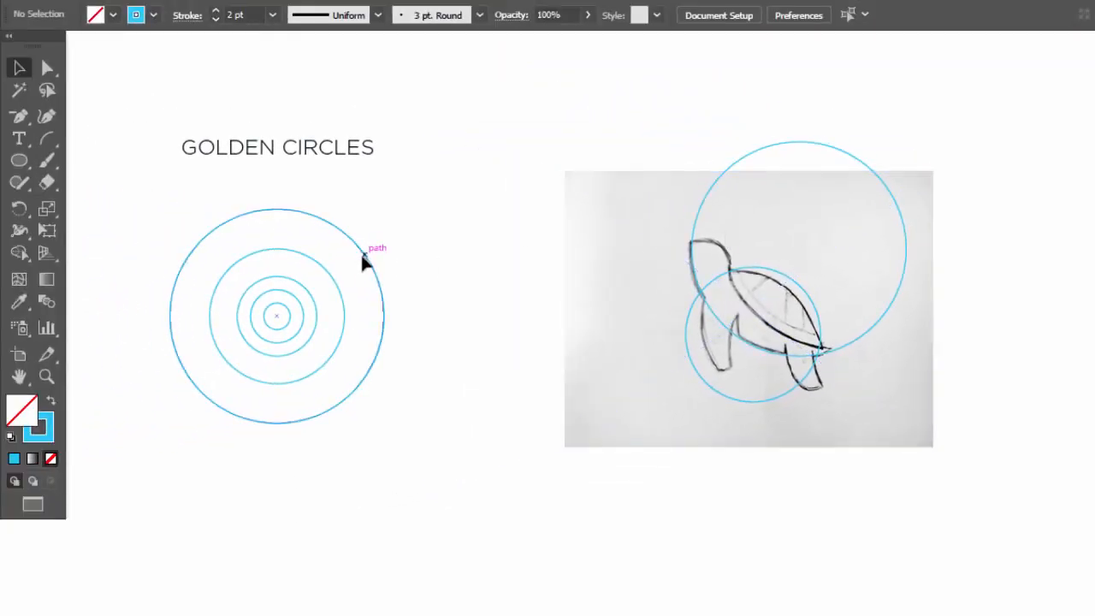
# Place another copy of the largest golden circle along the back of the neck and the shell's lower edge
pyautogui.moveTo(362, 259)
pyautogui.mouseDown()
pyautogui.moveTo(911, 152)
pyautogui.moveTo(926, 189)
pyautogui.mouseUp()
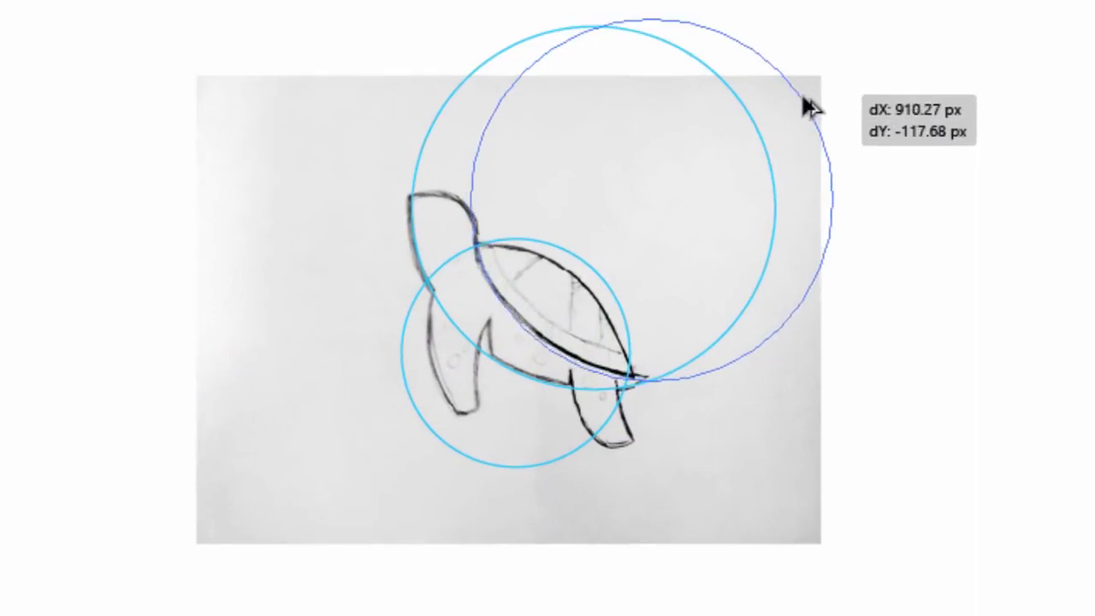
pyautogui.moveTo(804, 99)
pyautogui.mouseDown()
pyautogui.moveTo(819, 103)
pyautogui.moveTo(792, 90)
pyautogui.moveTo(804, 95)
pyautogui.mouseUp()
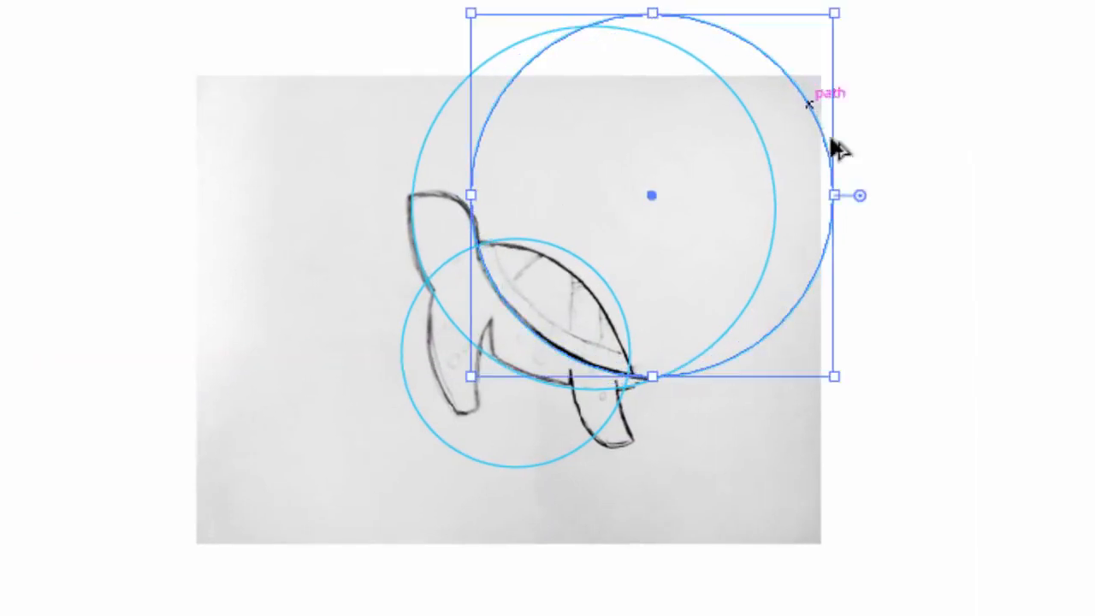
pyautogui.click(960, 295)
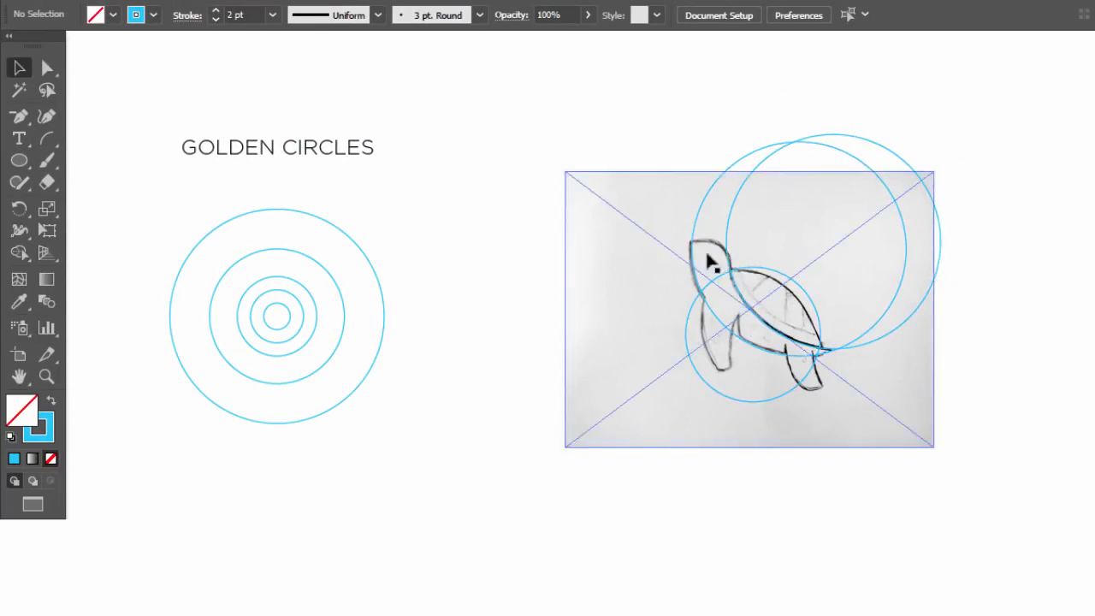
# Place a copy of the third-largest golden circle over the turtle's head, meeting the other circles at the neck
pyautogui.moveTo(289, 286); pyautogui.dragTo(718, 251)
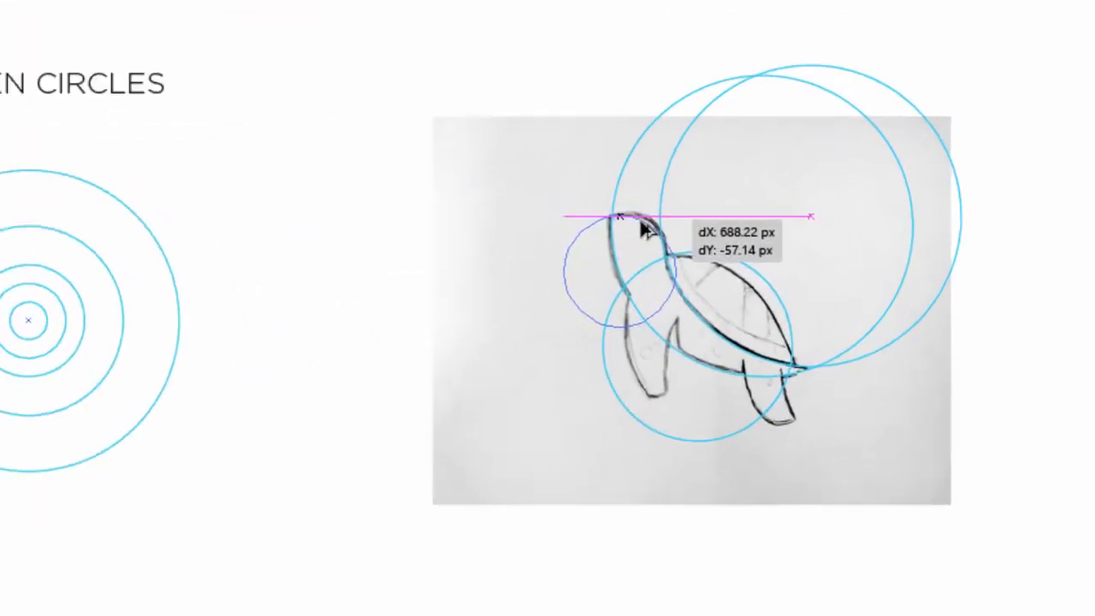
pyautogui.moveTo(646, 227); pyautogui.dragTo(636, 228)
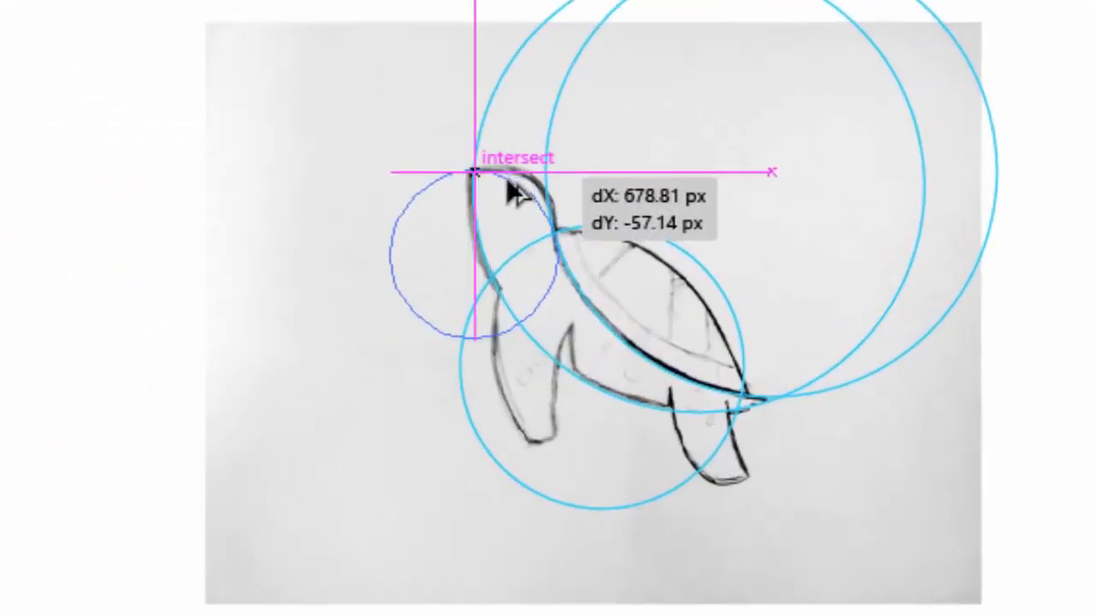
pyautogui.moveTo(512, 193); pyautogui.dragTo(492, 199)
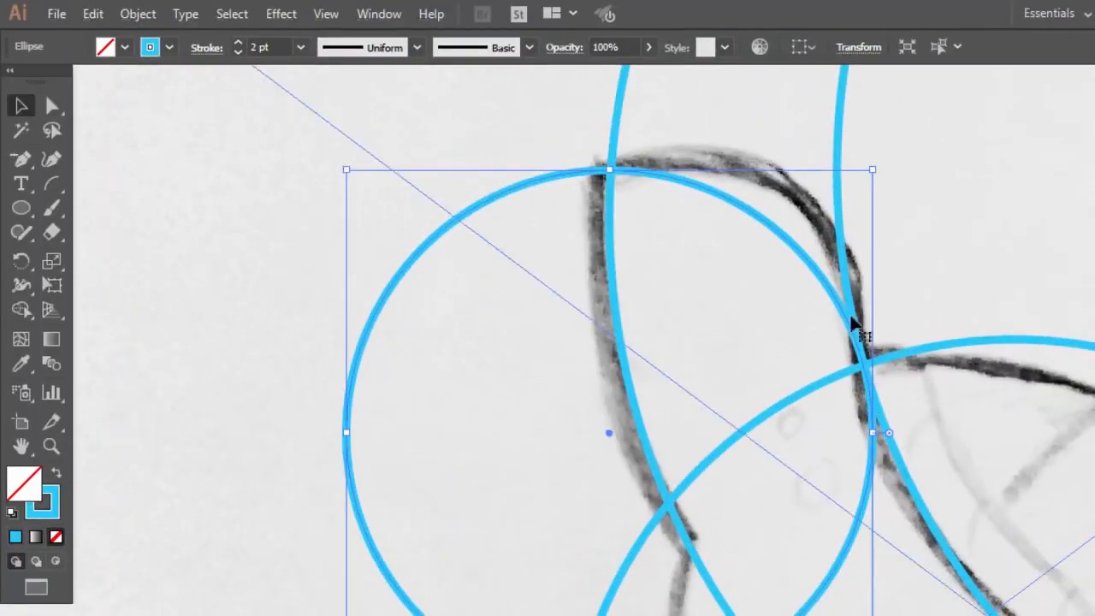
pyautogui.click(325, 15)
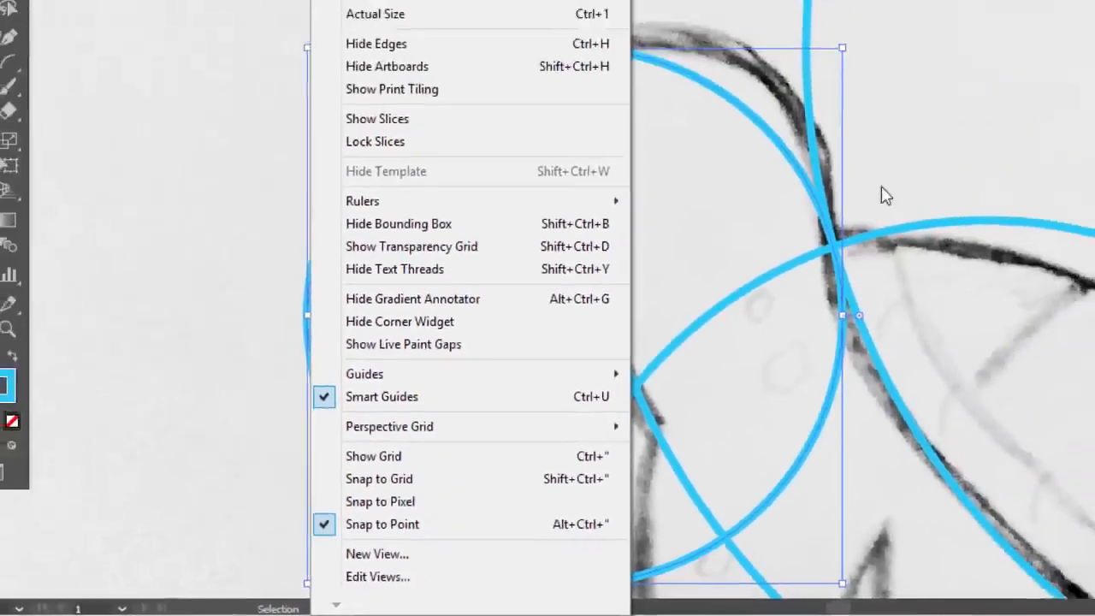
pyautogui.click(882, 188)
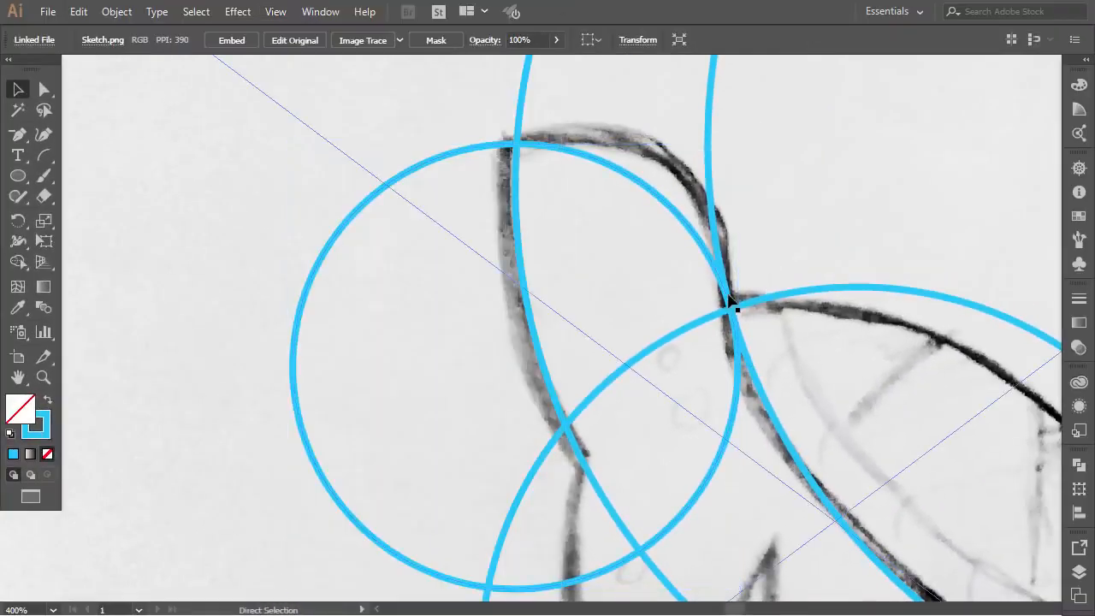
# Switch to outline view and nudge the head circle onto the intersection of the shell's two circles
pyautogui.hotkey('ctrl', 'y')
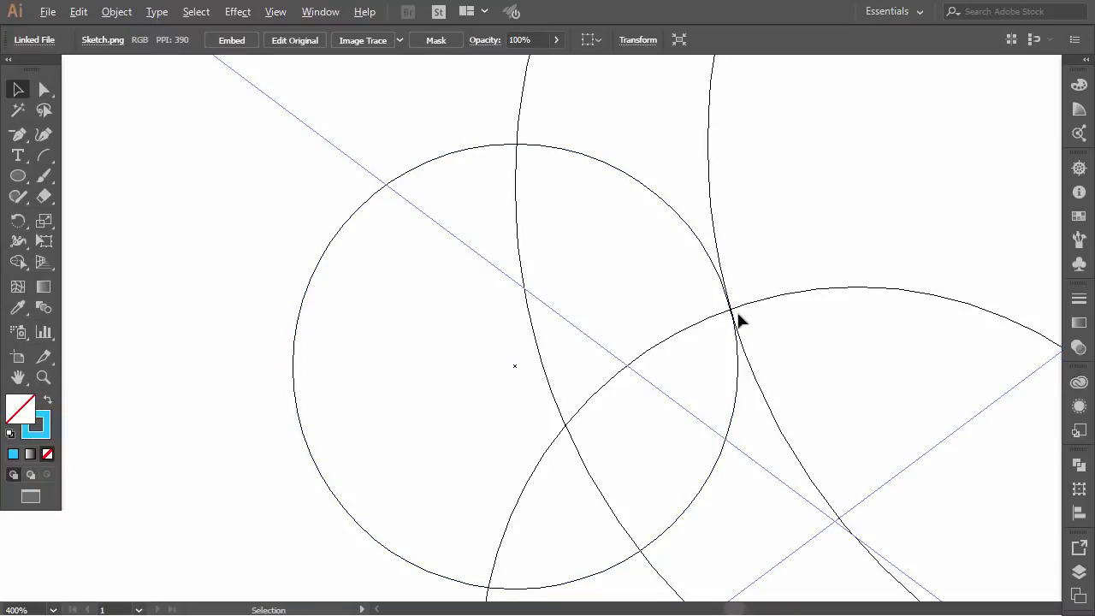
pyautogui.scroll(6, 733, 313)
pyautogui.scroll(1, 719, 274)
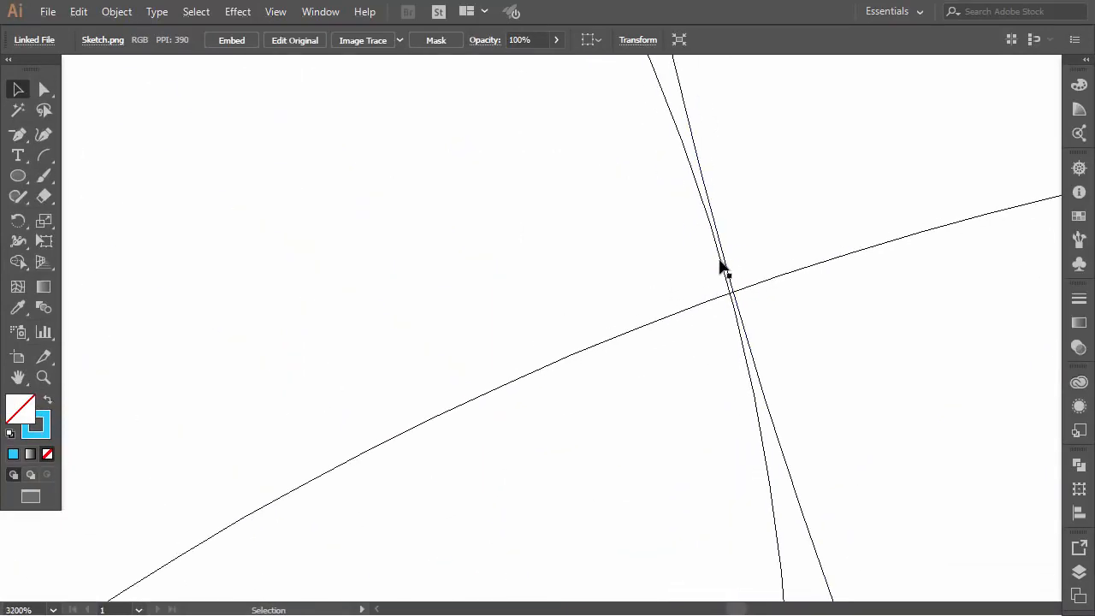
pyautogui.moveTo(721, 258); pyautogui.dragTo(724, 257)
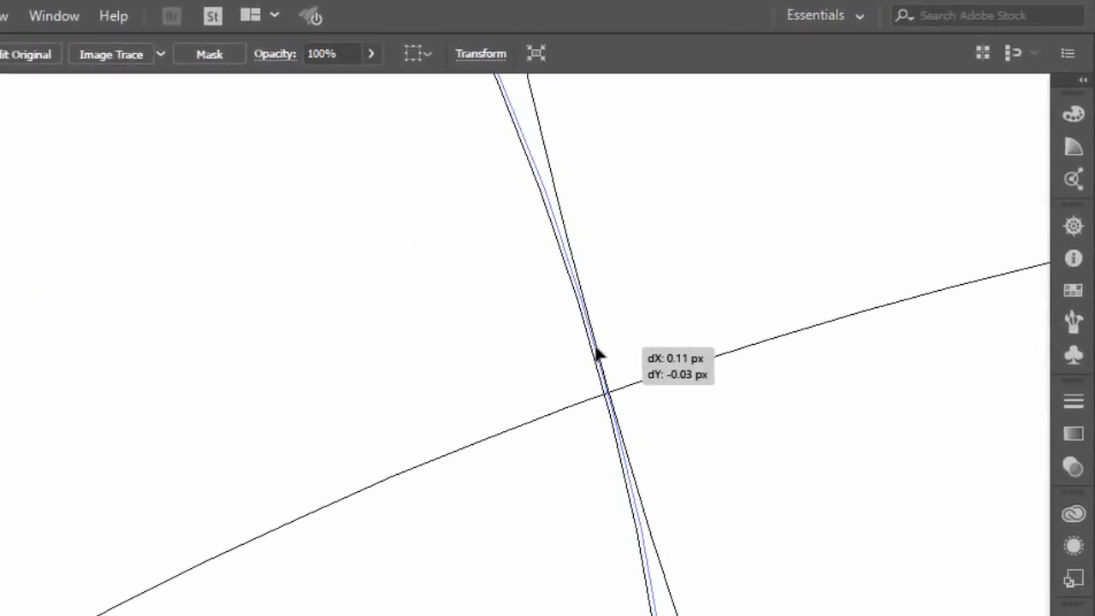
pyautogui.moveTo(596, 345); pyautogui.dragTo(600, 346)
pyautogui.click(632, 323)
# Return from outline view to the normal preview, with the whole sketch and its four circles in view
pyautogui.scroll(-6, 576, 346)
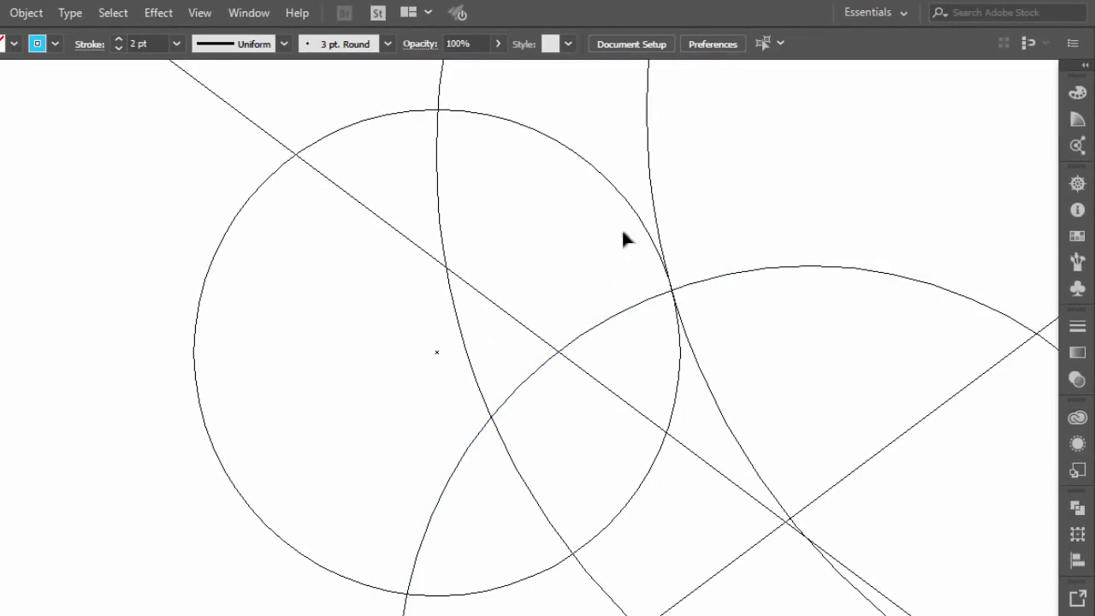
pyautogui.scroll(-5, 700, 257)
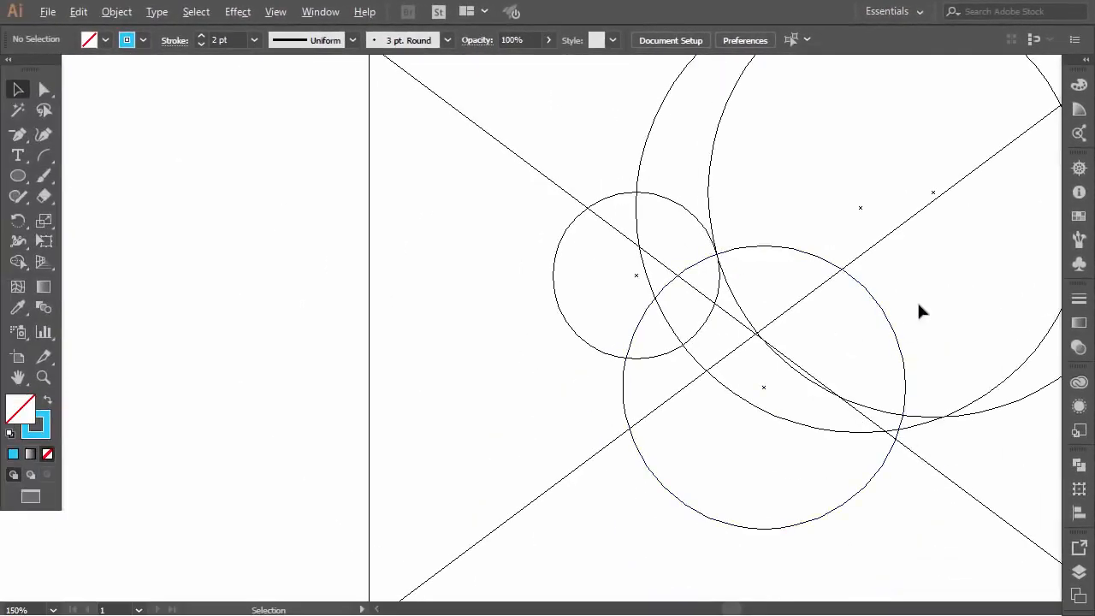
pyautogui.scroll(-1, 916, 301)
pyautogui.hscroll(-1, 918, 305)
pyautogui.hscroll(3, 916, 303)
pyautogui.hscroll(4, 918, 310)
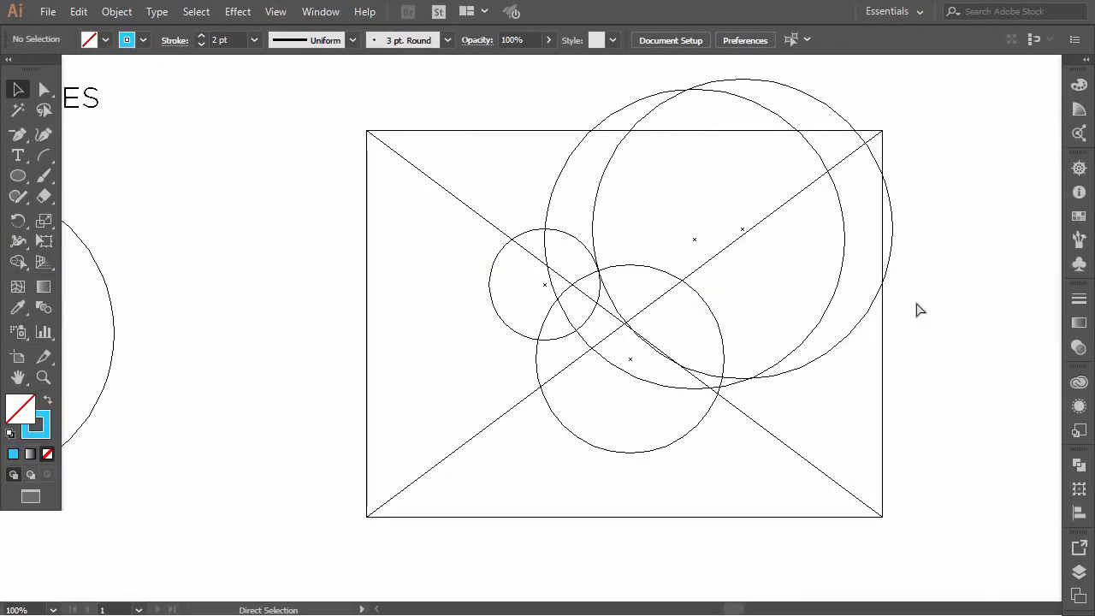
pyautogui.hotkey('ctrl', 'y')
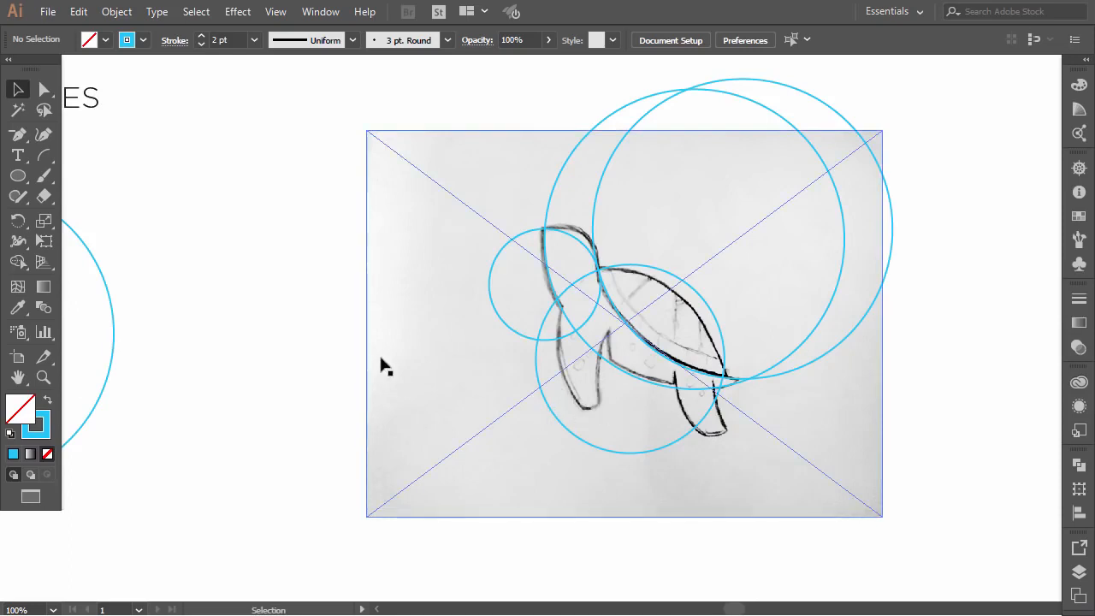
# Place a copy of the second-largest golden circle so it follows the outer edge of the turtle's front flipper
pyautogui.scroll(-1, 382, 365)
pyautogui.hscroll(-3, 374, 361)
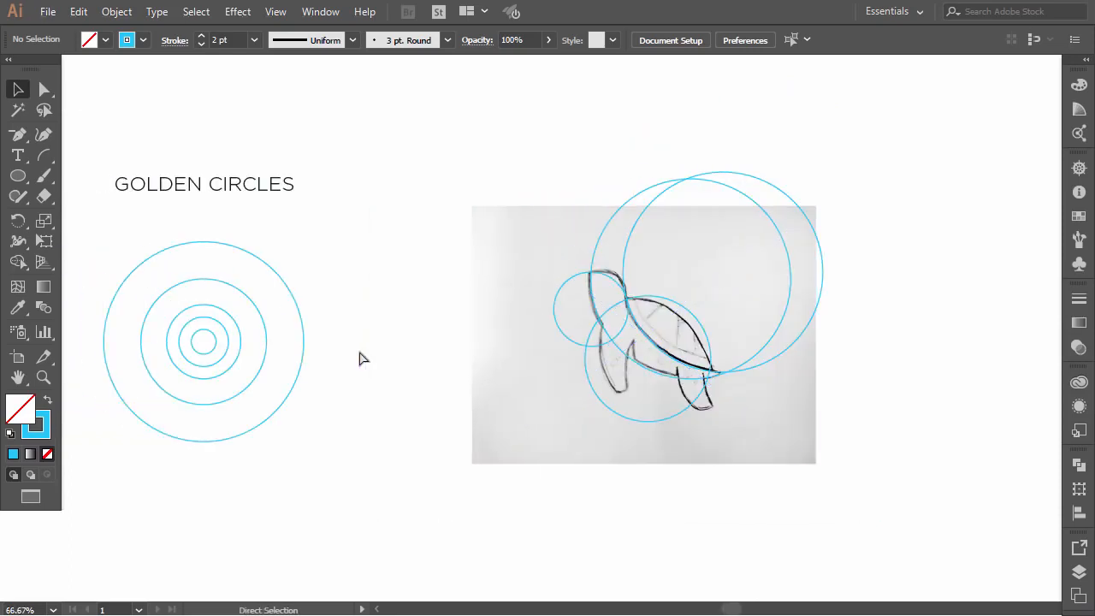
pyautogui.moveTo(262, 319)
pyautogui.mouseDown()
pyautogui.moveTo(341, 292)
pyautogui.moveTo(641, 312)
pyautogui.moveTo(725, 344)
pyautogui.moveTo(727, 328)
pyautogui.mouseUp()
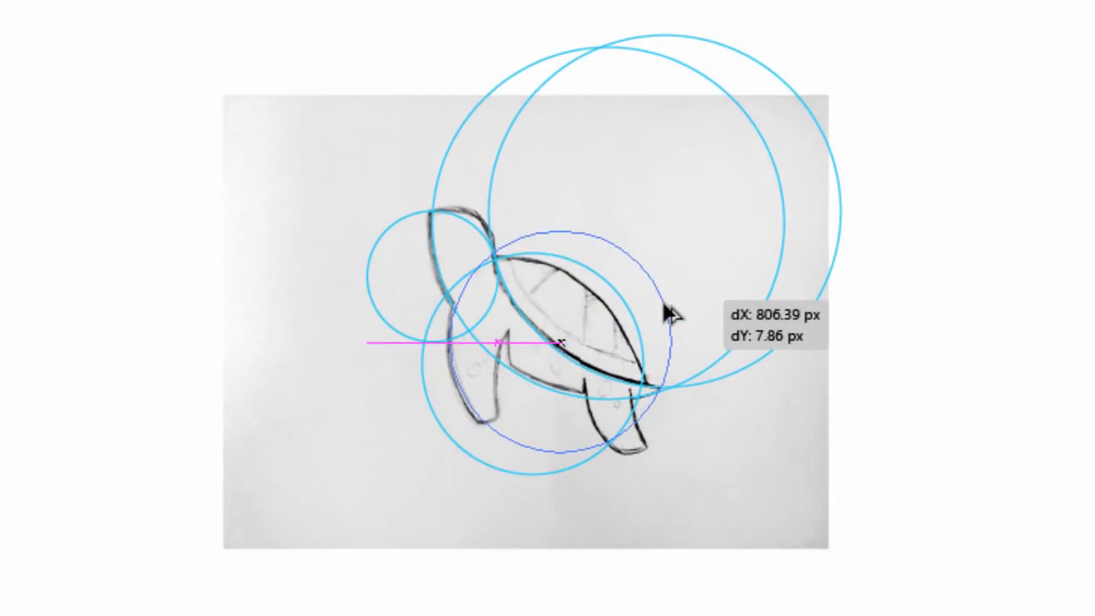
pyautogui.moveTo(665, 305); pyautogui.dragTo(665, 303)
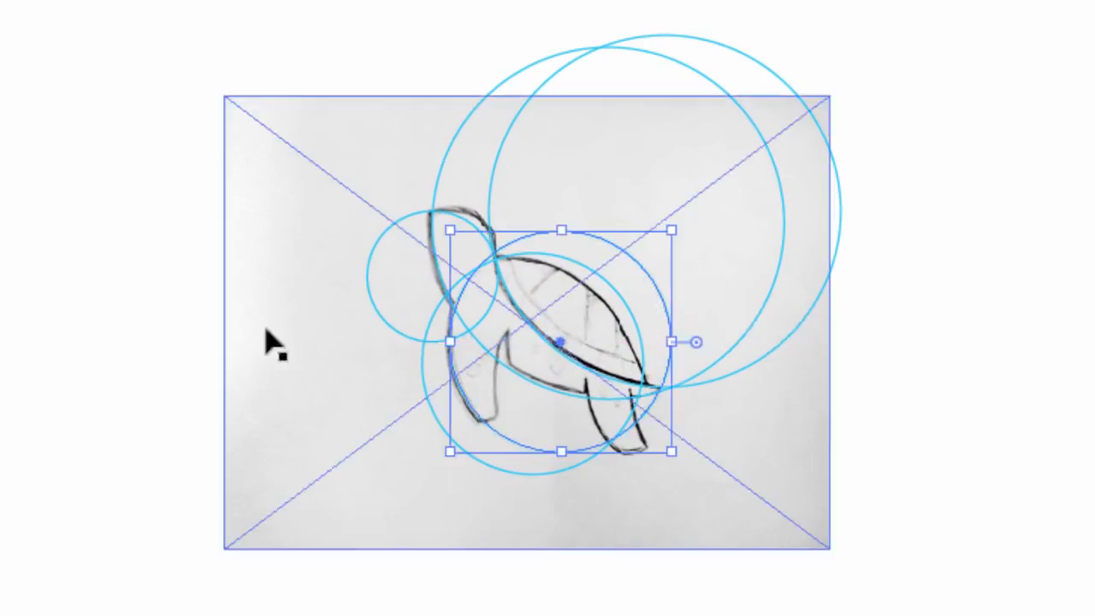
pyautogui.click(157, 523)
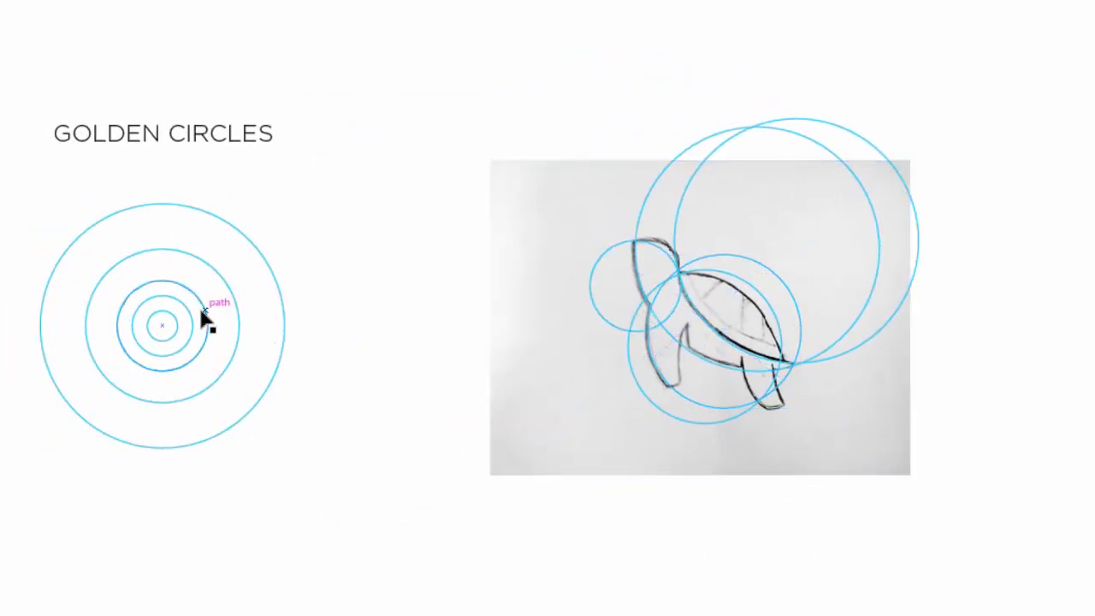
# Place a copy of the third-largest golden circle along the inner edge of the front flipper
pyautogui.moveTo(205, 318); pyautogui.dragTo(764, 354)
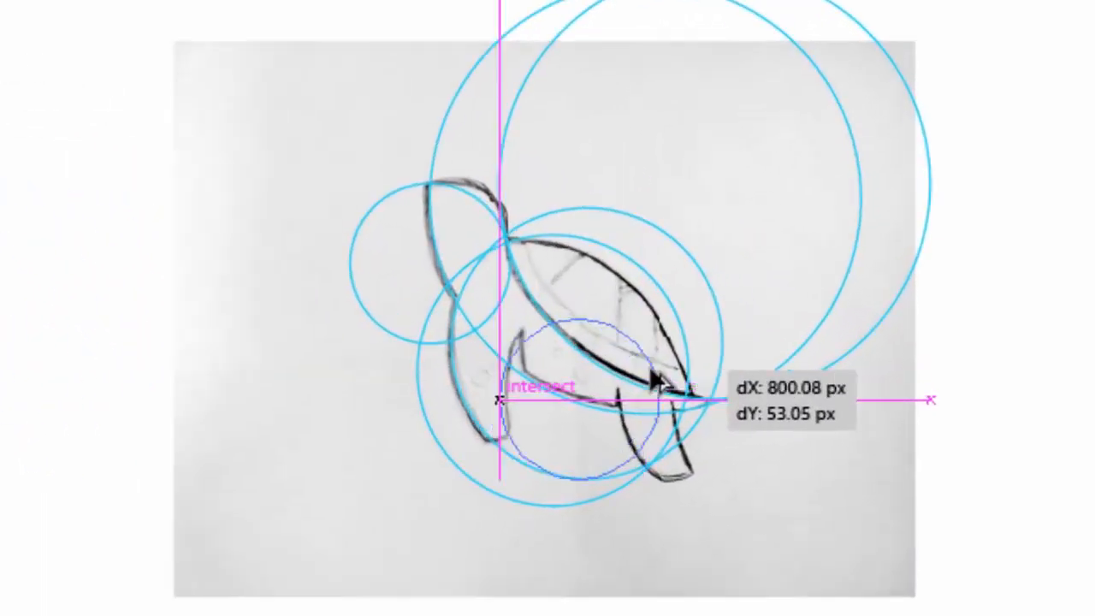
pyautogui.moveTo(653, 377)
pyautogui.mouseDown()
pyautogui.moveTo(653, 367)
pyautogui.moveTo(647, 383)
pyautogui.mouseUp()
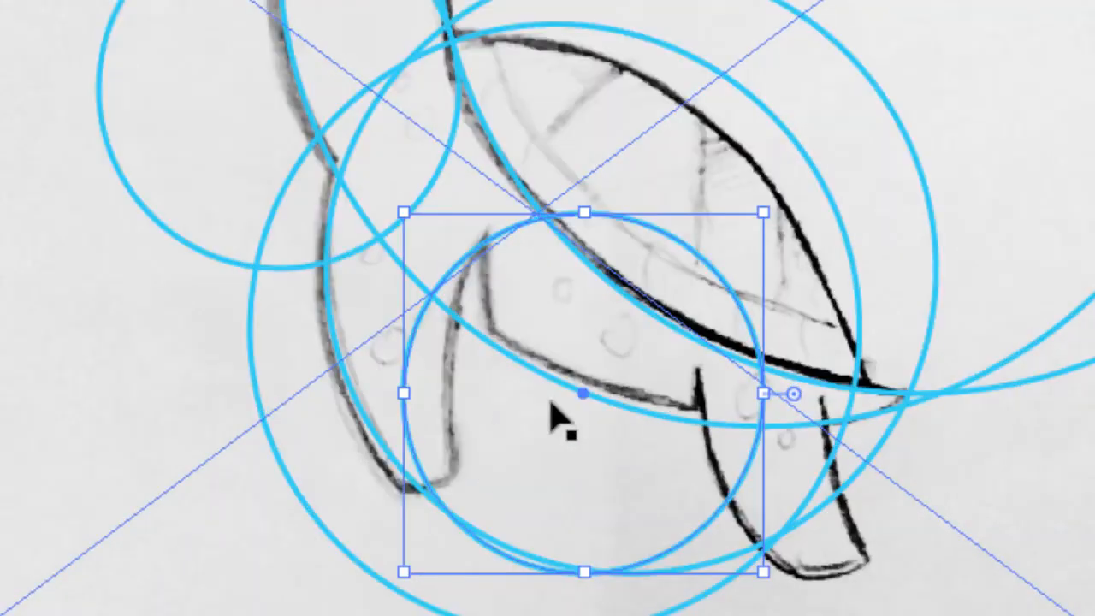
pyautogui.hotkey('ctrl', 'shift', 'a')
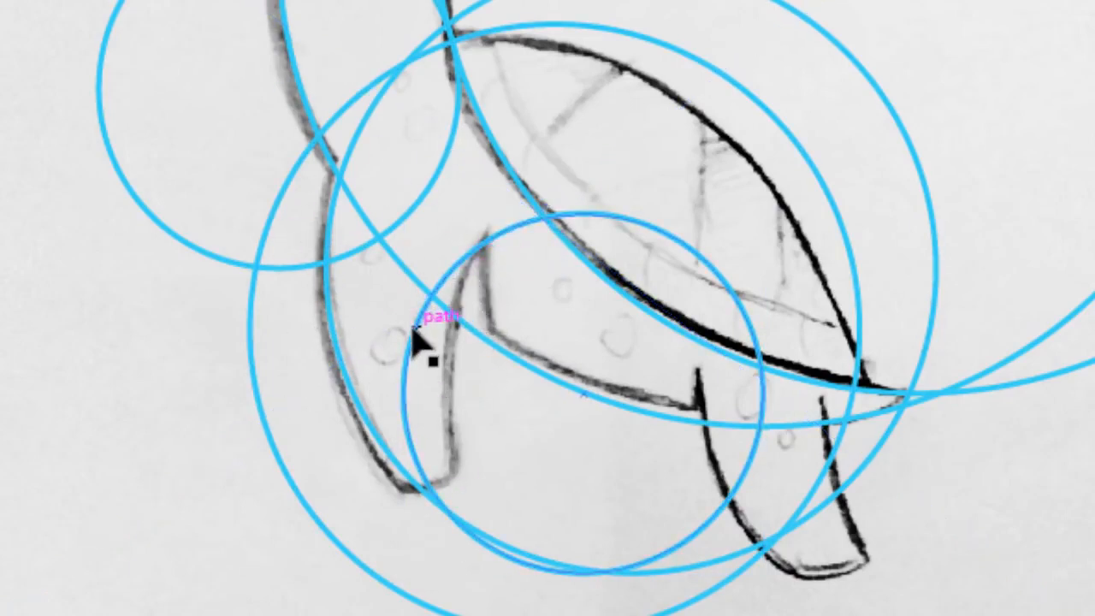
# Add two more copies of the third-largest circle, one at the belly's front edge and one along the rear flipper's outer edge
pyautogui.moveTo(412, 330); pyautogui.dragTo(480, 264)
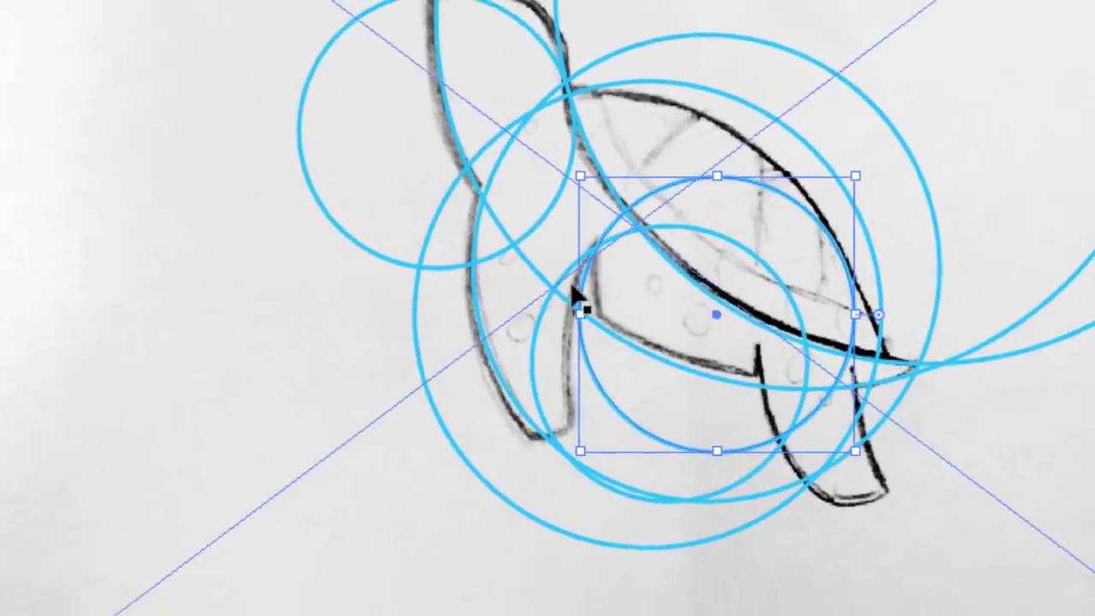
pyautogui.scroll(-1, 699, 377)
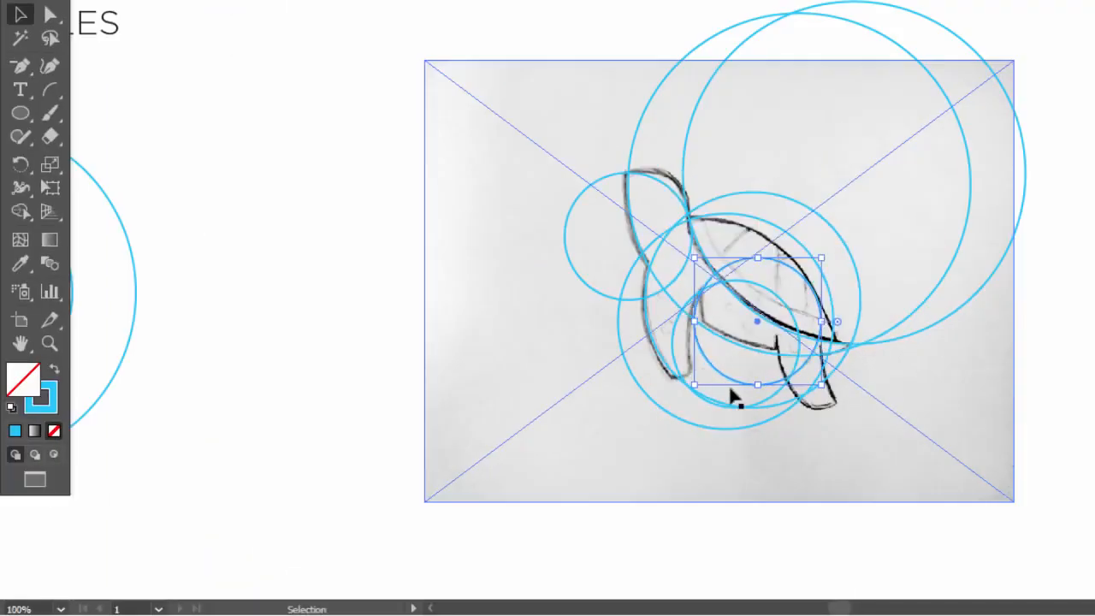
pyautogui.click(773, 540)
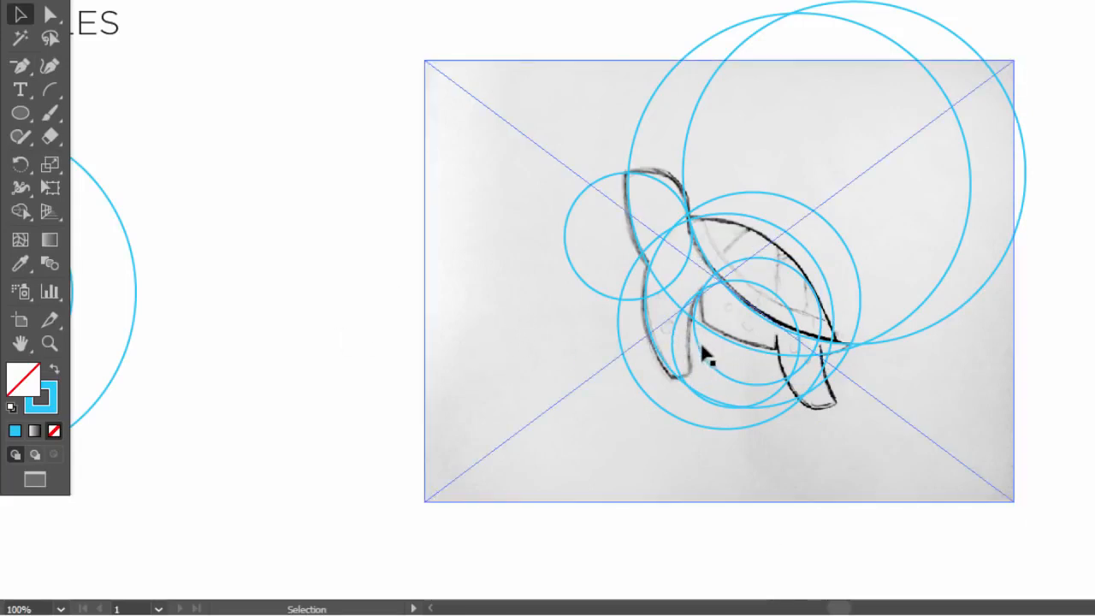
pyautogui.moveTo(701, 347)
pyautogui.mouseDown()
pyautogui.moveTo(768, 353)
pyautogui.moveTo(778, 377)
pyautogui.mouseUp()
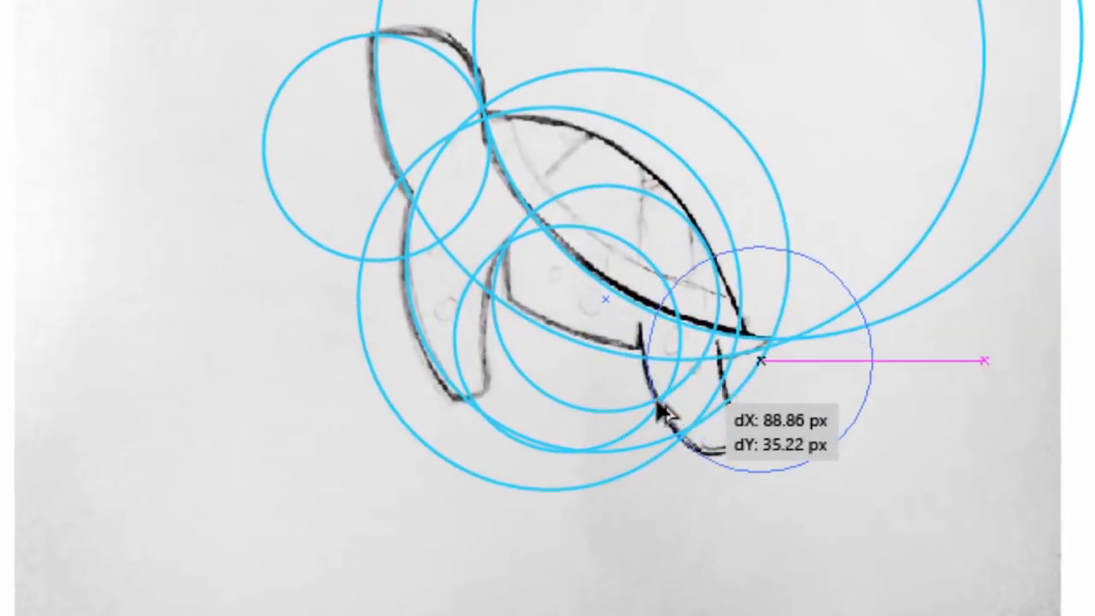
pyautogui.moveTo(658, 406); pyautogui.dragTo(656, 407)
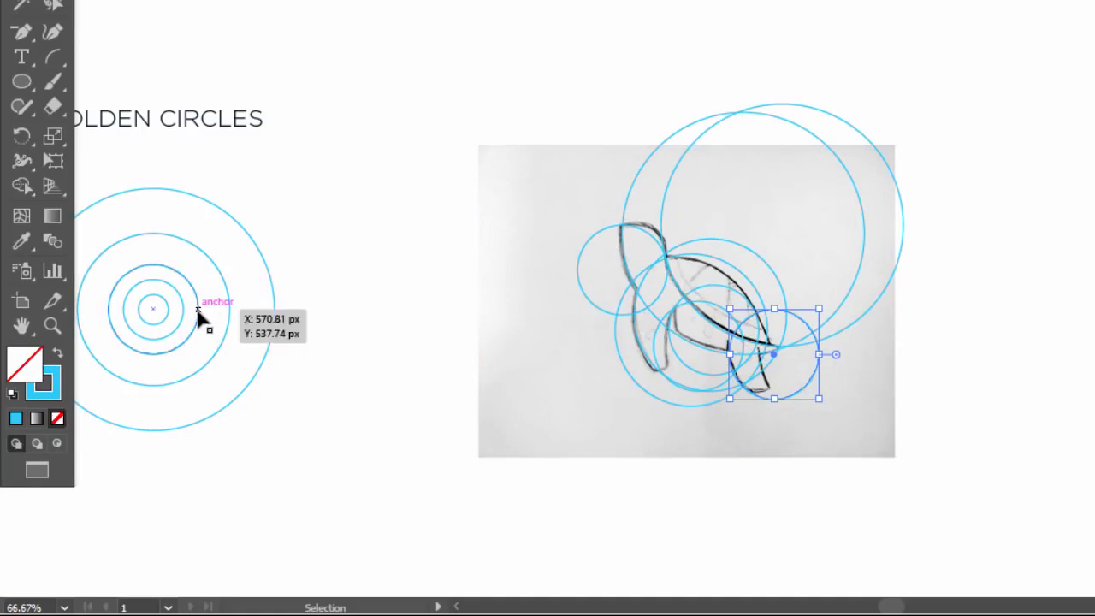
# Fit a copy of the fourth-largest golden circle to the rear flipper's inner edge and duplicate its outer-edge circle at the belly's rear end
pyautogui.moveTo(197, 311)
pyautogui.mouseDown()
pyautogui.moveTo(782, 313)
pyautogui.moveTo(827, 363)
pyautogui.moveTo(819, 382)
pyautogui.mouseUp()
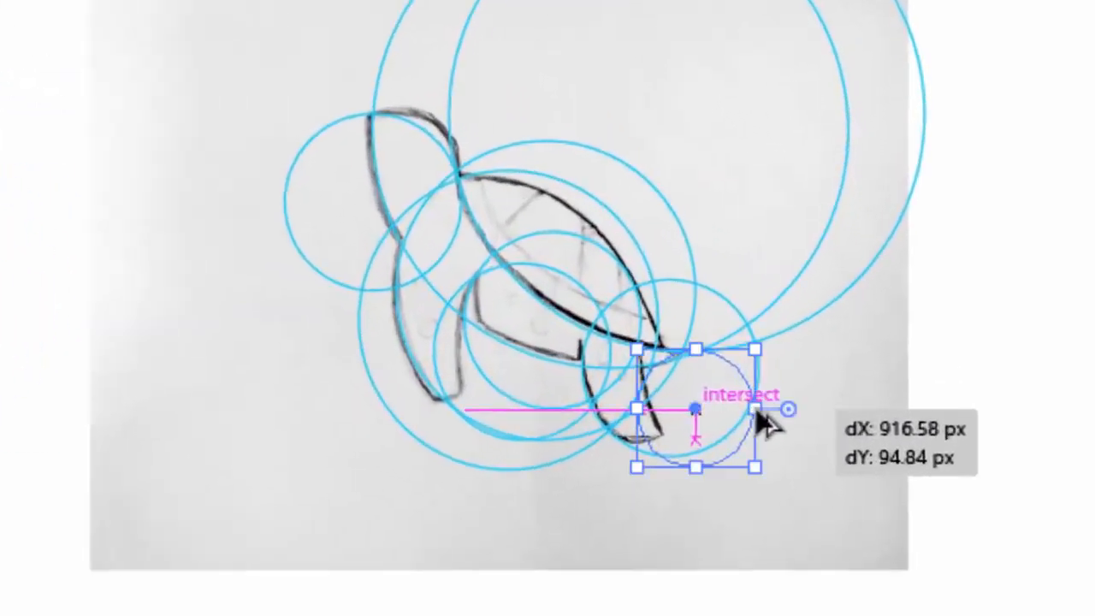
pyautogui.moveTo(767, 425); pyautogui.dragTo(768, 425)
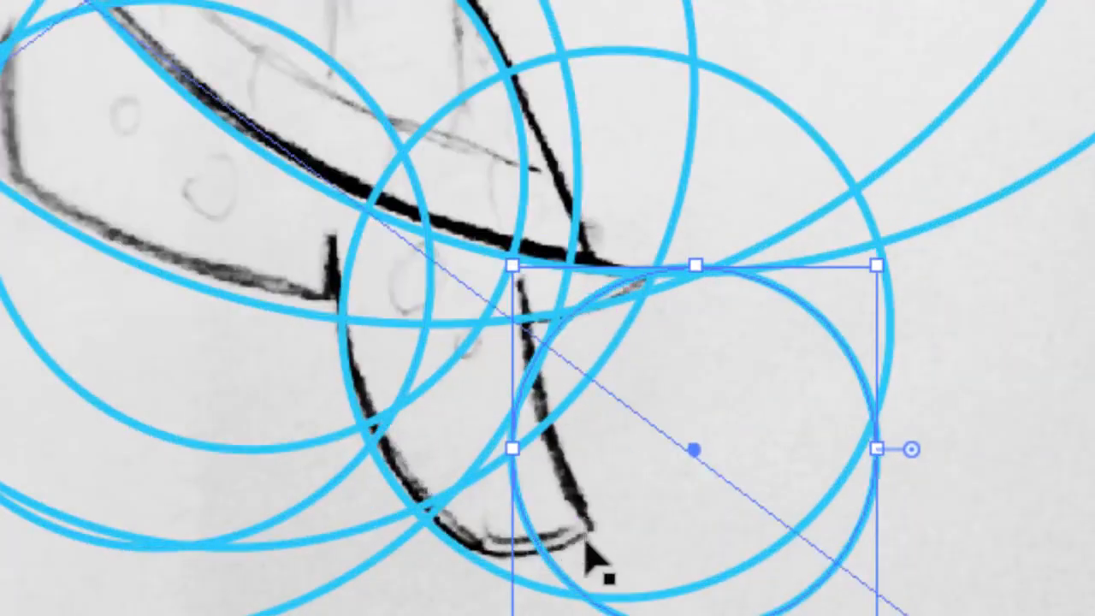
pyautogui.moveTo(539, 541)
pyautogui.mouseDown()
pyautogui.moveTo(541, 529)
pyautogui.moveTo(522, 529)
pyautogui.moveTo(527, 538)
pyautogui.mouseUp()
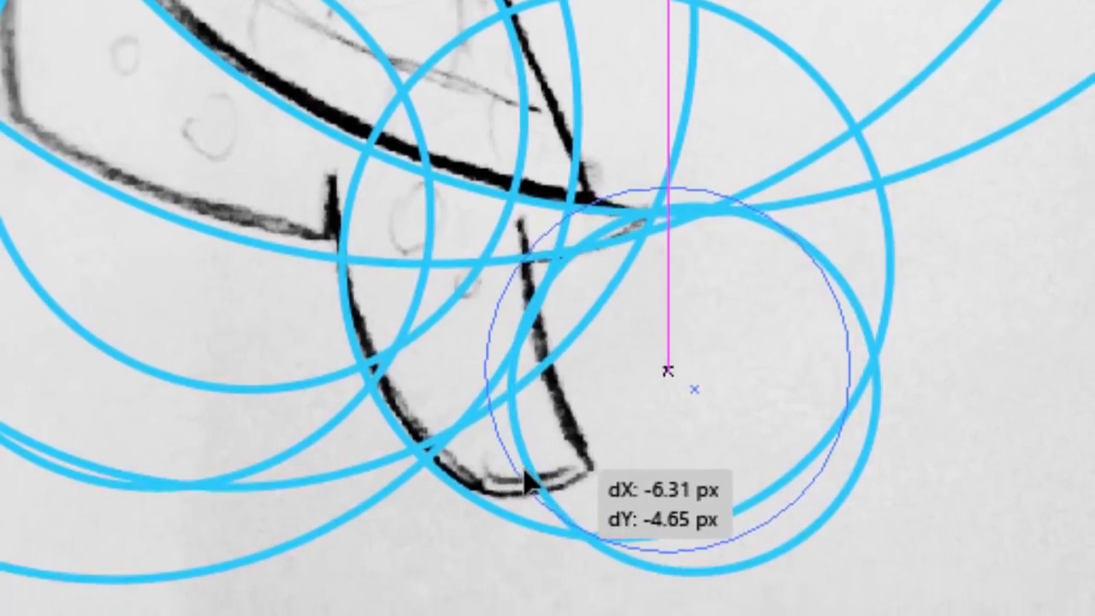
pyautogui.moveTo(524, 473); pyautogui.dragTo(523, 482)
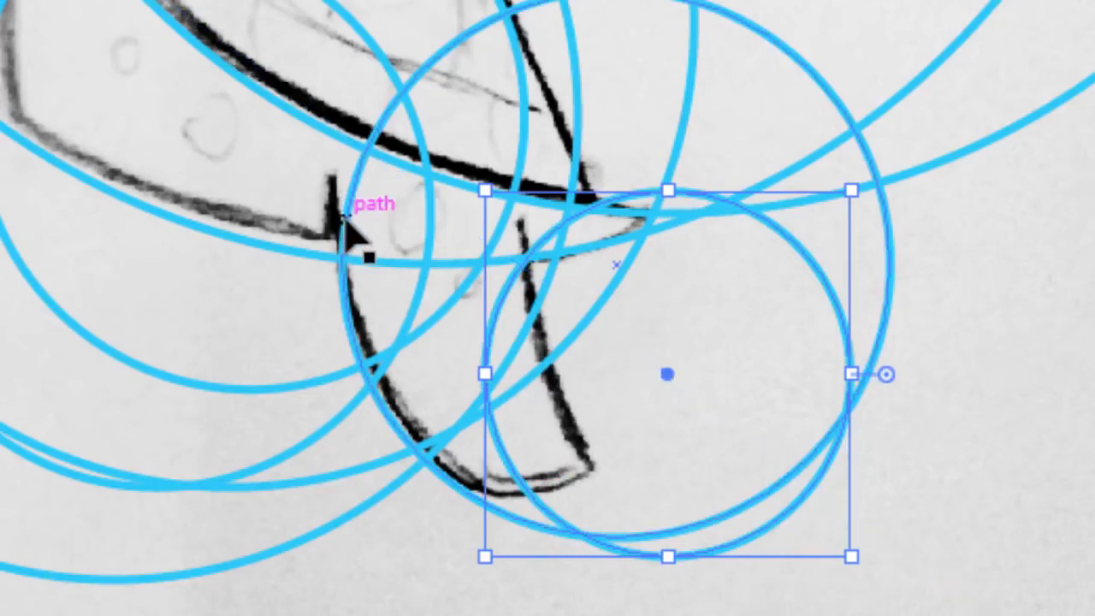
pyautogui.moveTo(340, 219); pyautogui.dragTo(298, 316)
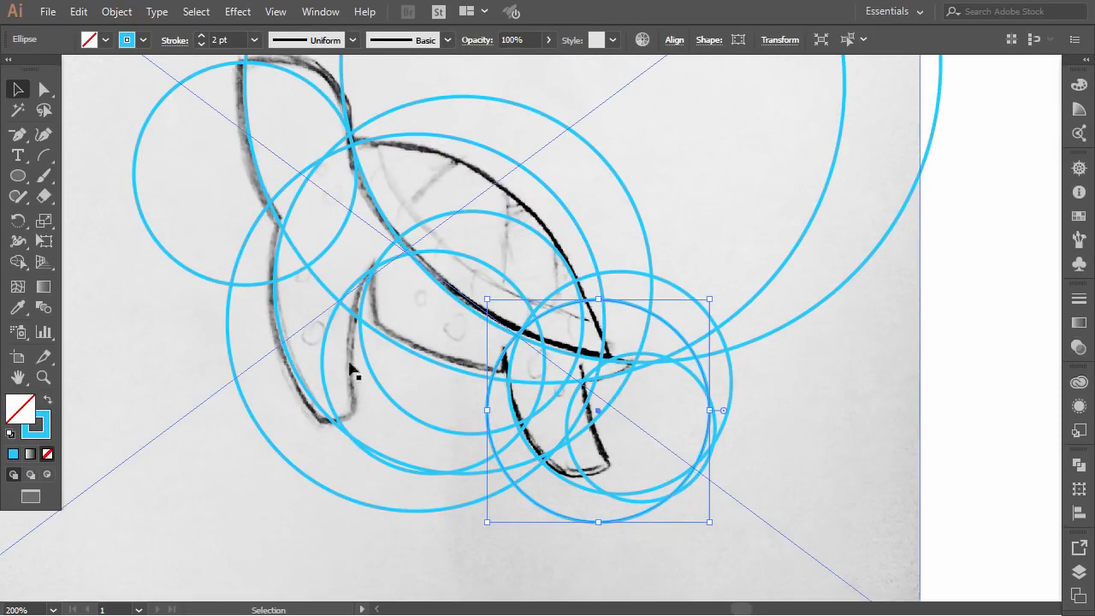
pyautogui.click(971, 334)
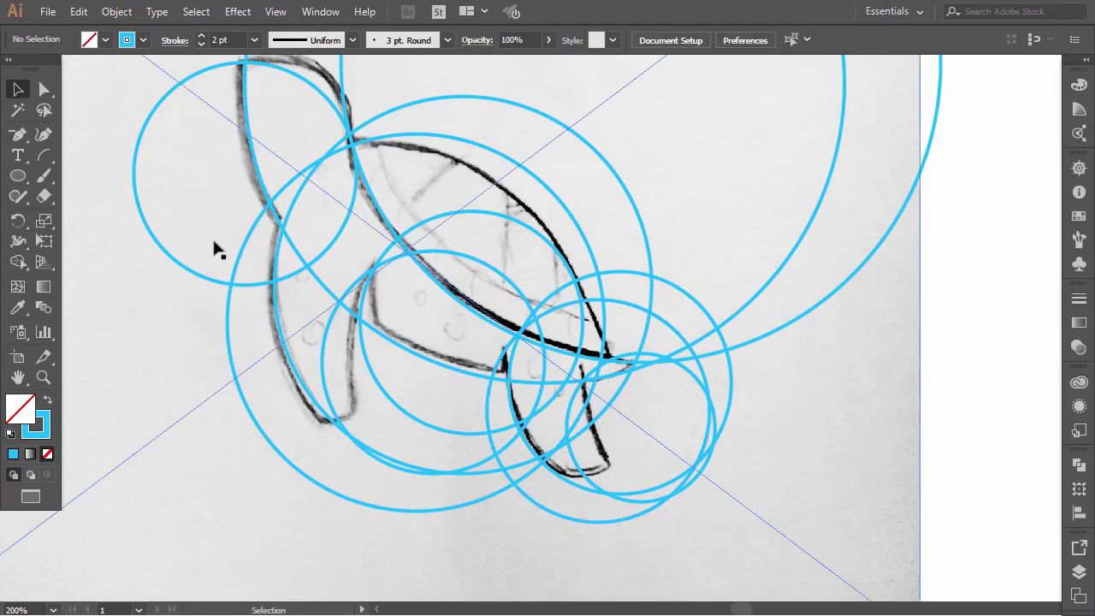
# Lock the Sketch.png image beneath the circles
pyautogui.scroll(-2, 553, 235)
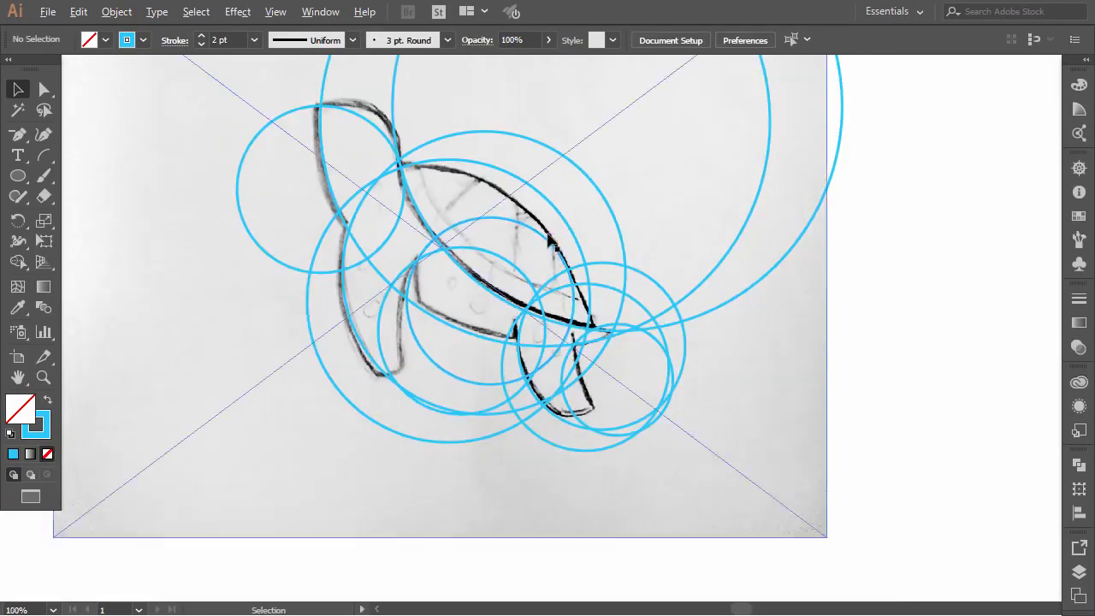
pyautogui.scroll(1, 553, 231)
pyautogui.scroll(1, 521, 208)
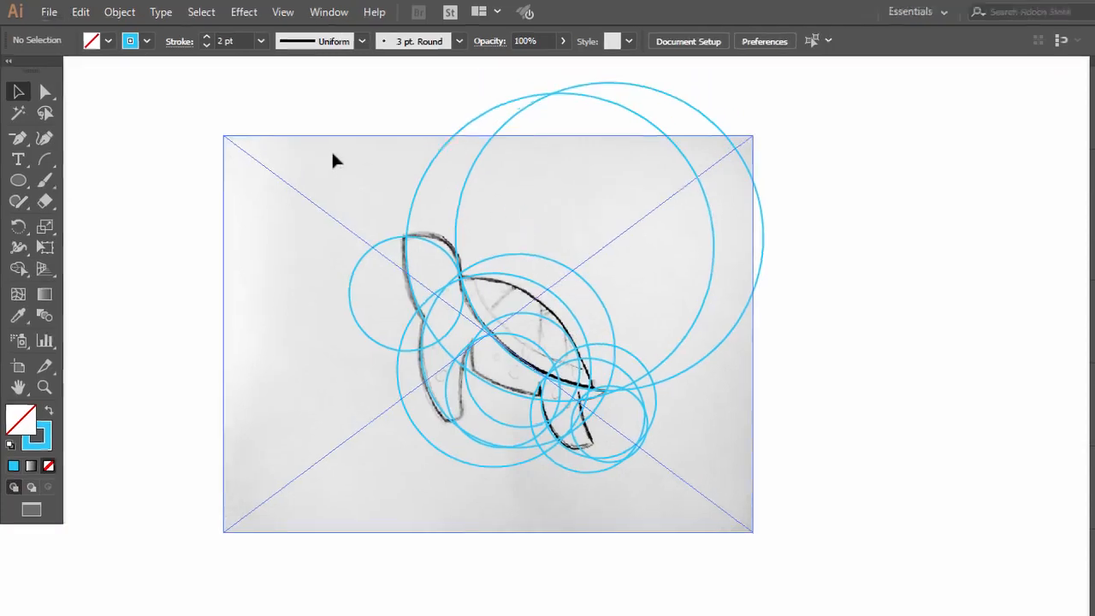
pyautogui.click(334, 161)
pyautogui.click(117, 13)
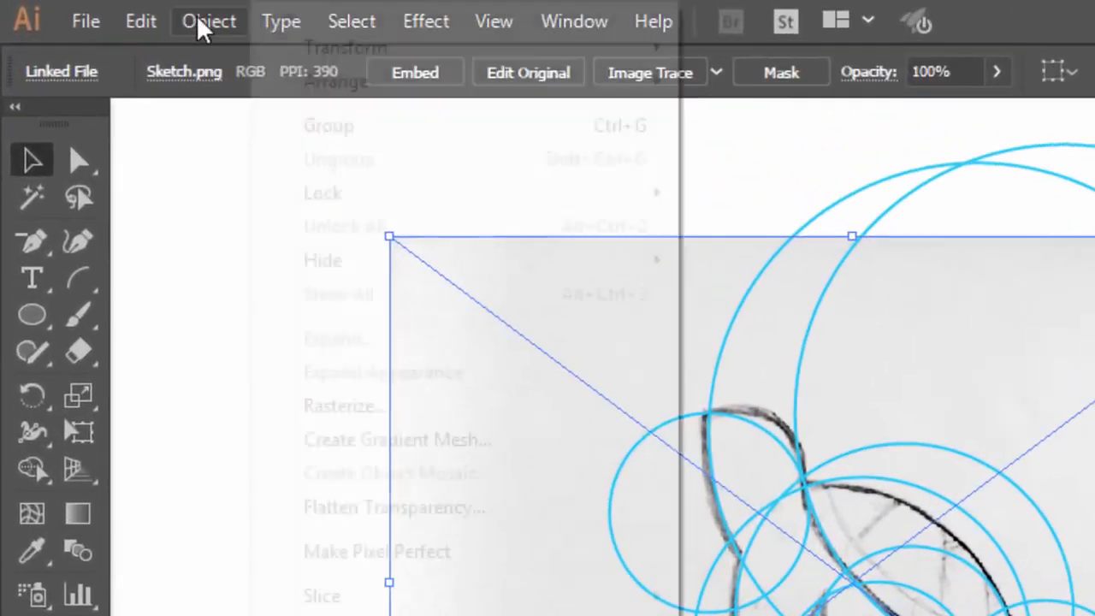
pyautogui.moveTo(322, 195)
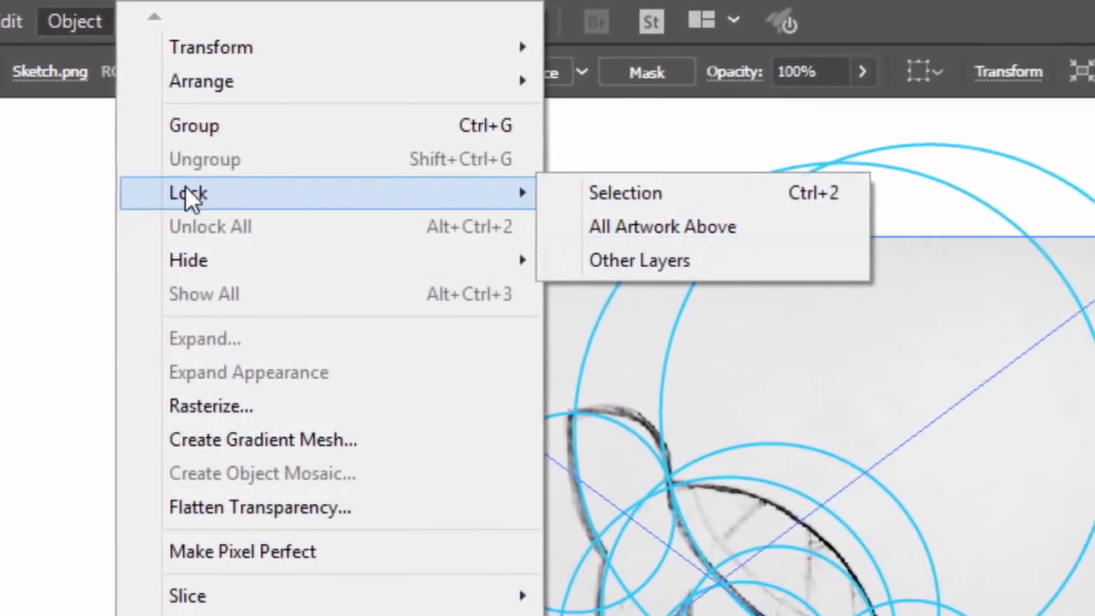
pyautogui.click(515, 186)
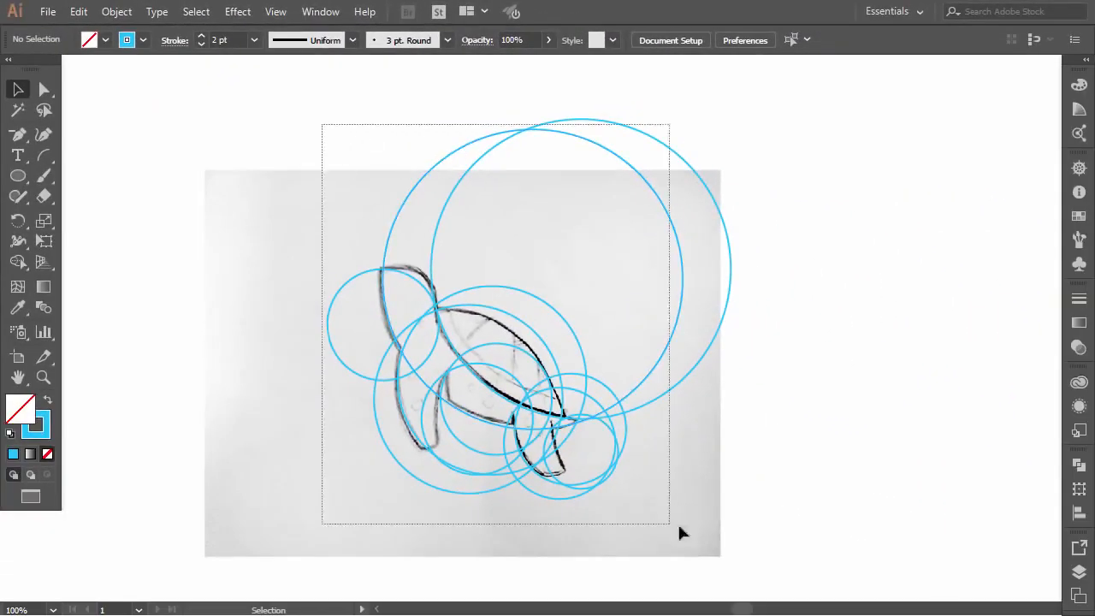
# Select all the turtle's circles and use the Shape Builder to remove the large circles' regions above and beyond the shell
pyautogui.moveTo(679, 529); pyautogui.dragTo(668, 518)
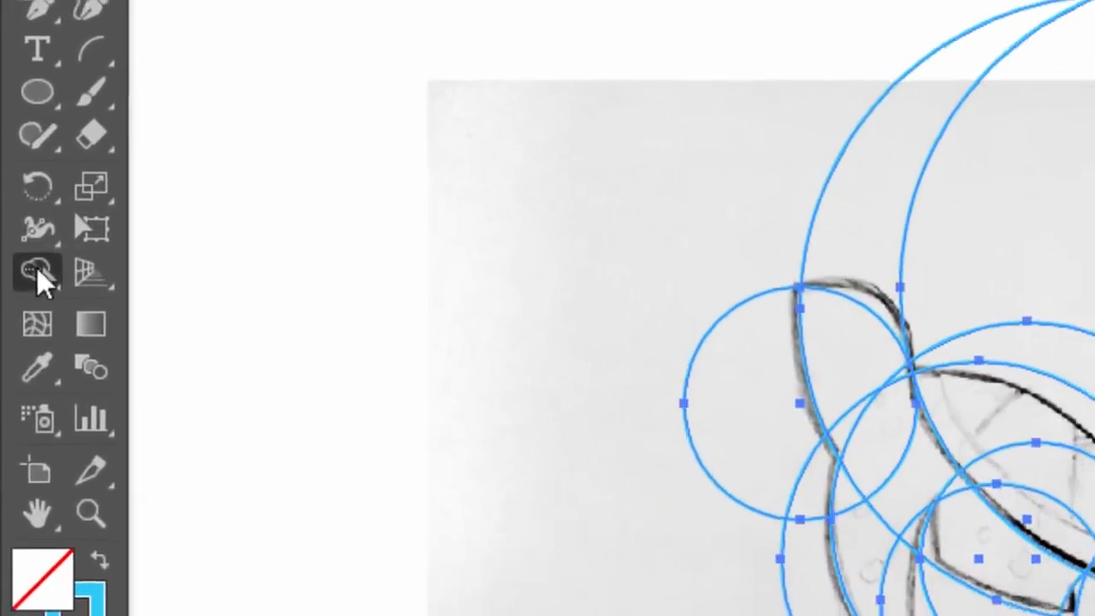
pyautogui.click(37, 272)
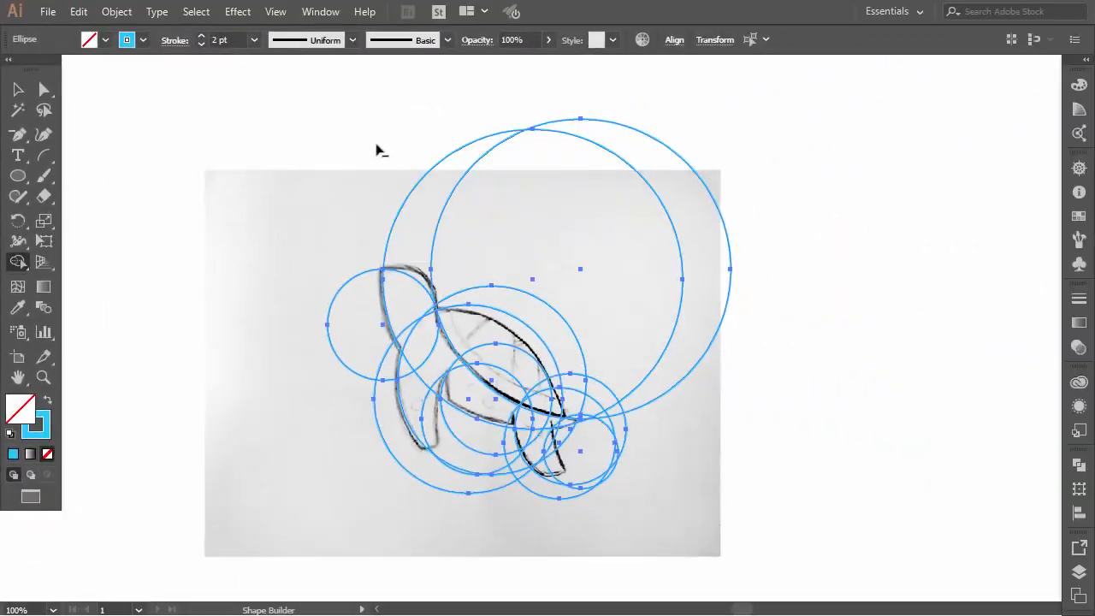
pyautogui.moveTo(432, 176)
pyautogui.mouseDown()
pyautogui.moveTo(509, 190)
pyautogui.moveTo(781, 303)
pyautogui.mouseUp()
pyautogui.moveTo(560, 311); pyautogui.dragTo(556, 315)
pyautogui.scroll(1, 569, 439)
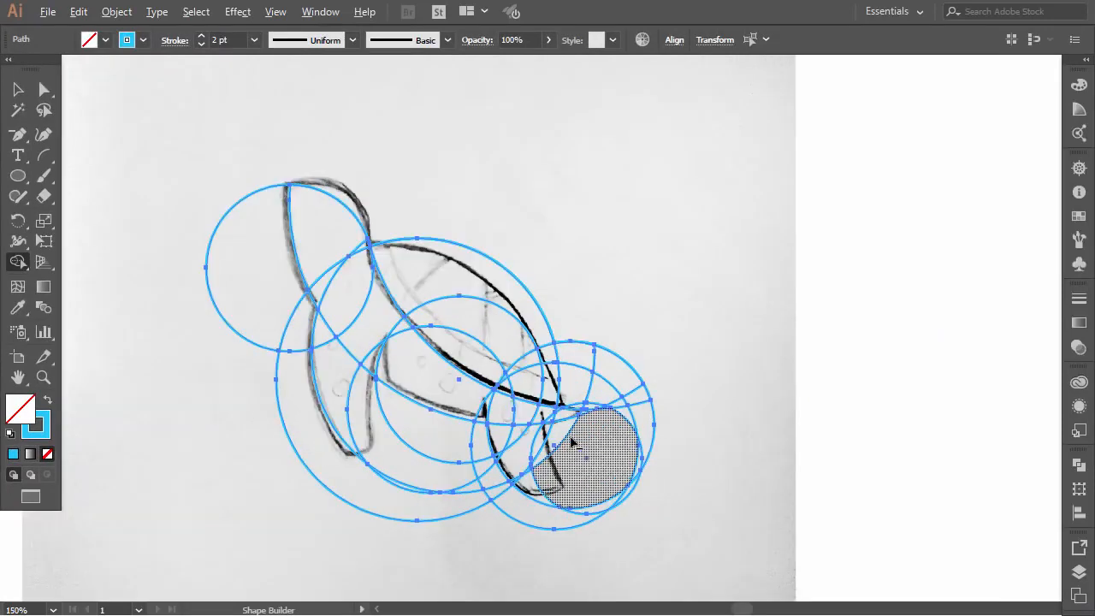
# Remove the Shape Builder regions outside the neck and front flipper, below the belly and outside the rear flipper
pyautogui.moveTo(246, 224); pyautogui.dragTo(273, 287)
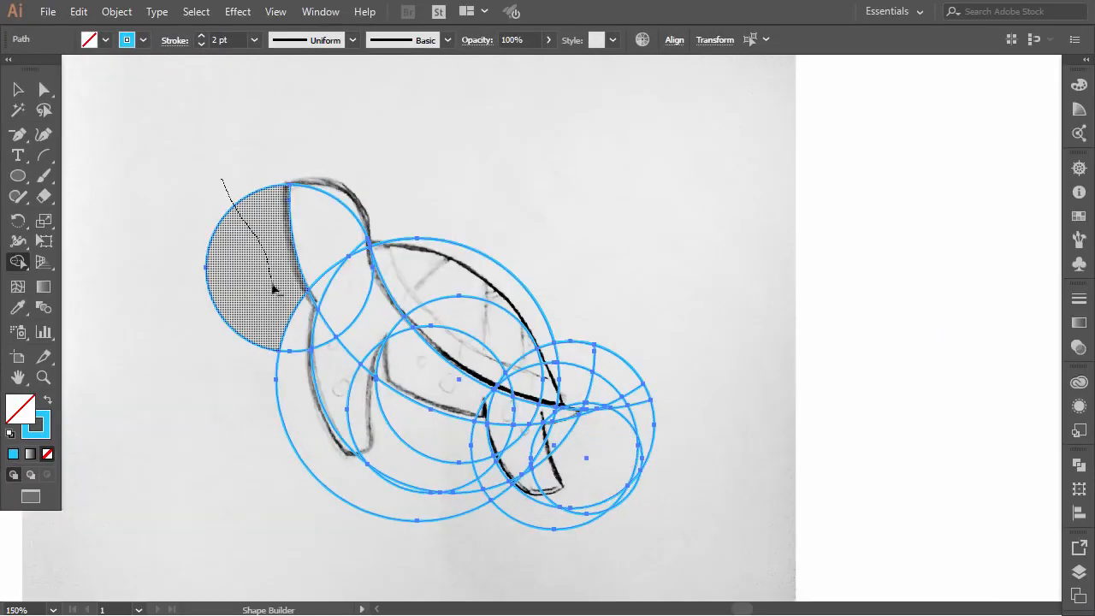
pyautogui.moveTo(301, 340)
pyautogui.mouseDown()
pyautogui.moveTo(306, 435)
pyautogui.moveTo(324, 462)
pyautogui.moveTo(407, 458)
pyautogui.moveTo(380, 405)
pyautogui.mouseUp()
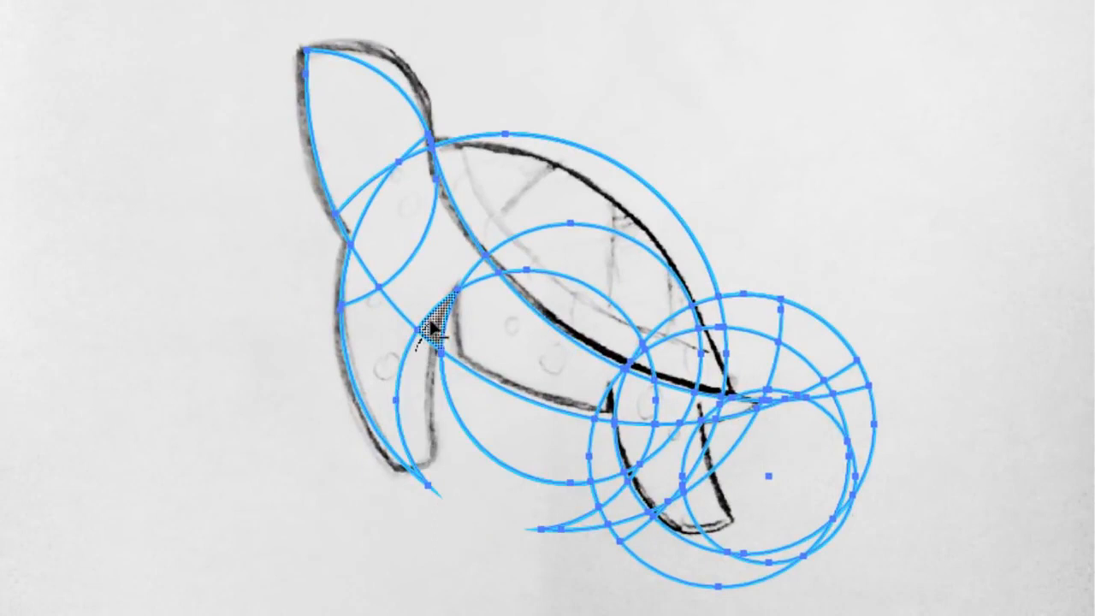
pyautogui.keyDown('alt'); pyautogui.click(433, 353); pyautogui.keyUp('alt')
pyautogui.keyDown('alt'); pyautogui.click(513, 453); pyautogui.keyUp('alt')
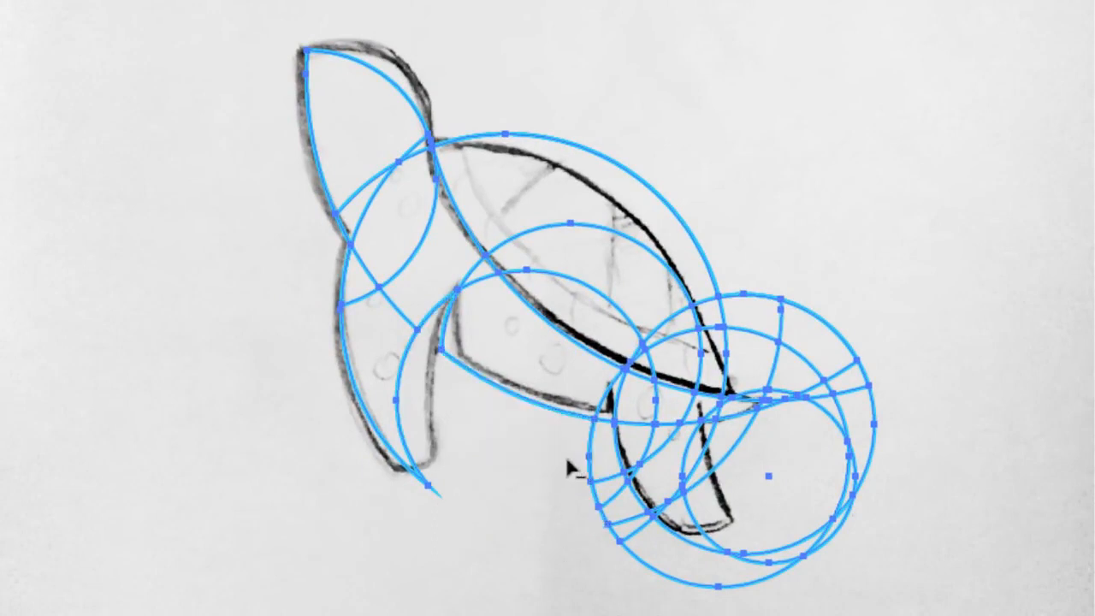
pyautogui.moveTo(566, 456)
pyautogui.mouseDown()
pyautogui.moveTo(617, 509)
pyautogui.moveTo(644, 581)
pyautogui.mouseUp()
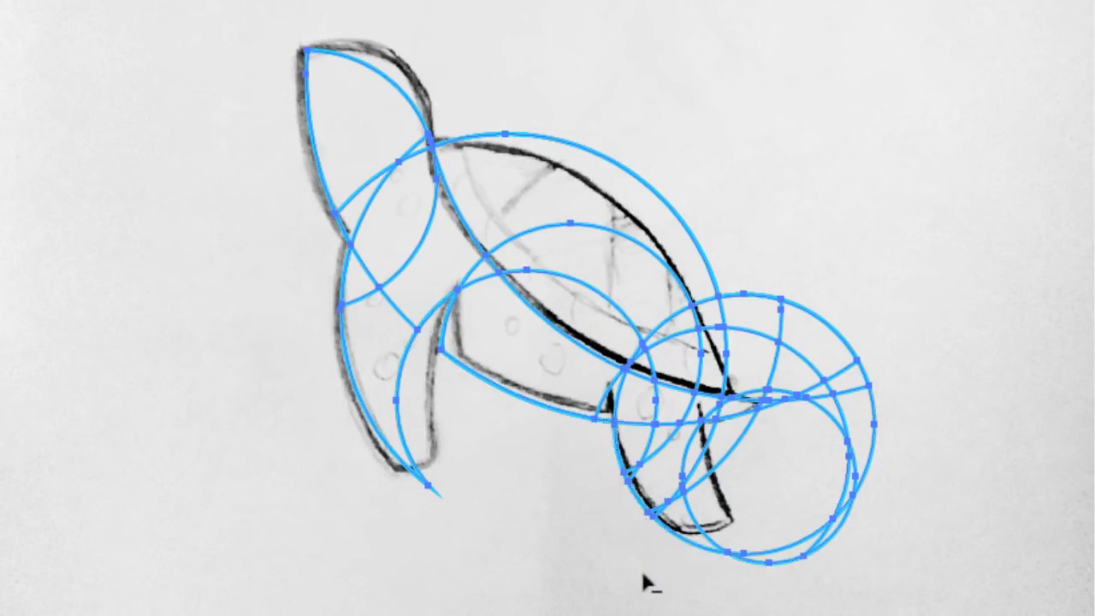
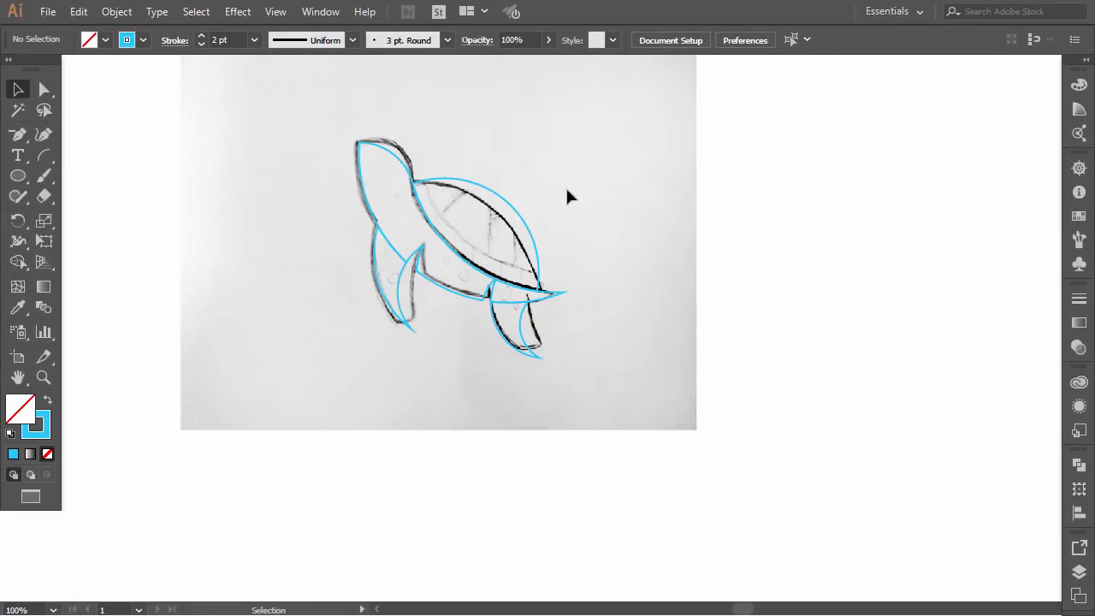
# Examine how the trimmed turtle outline follows the sketch around the flippers, belly and shell
pyautogui.scroll(2, 565, 185)
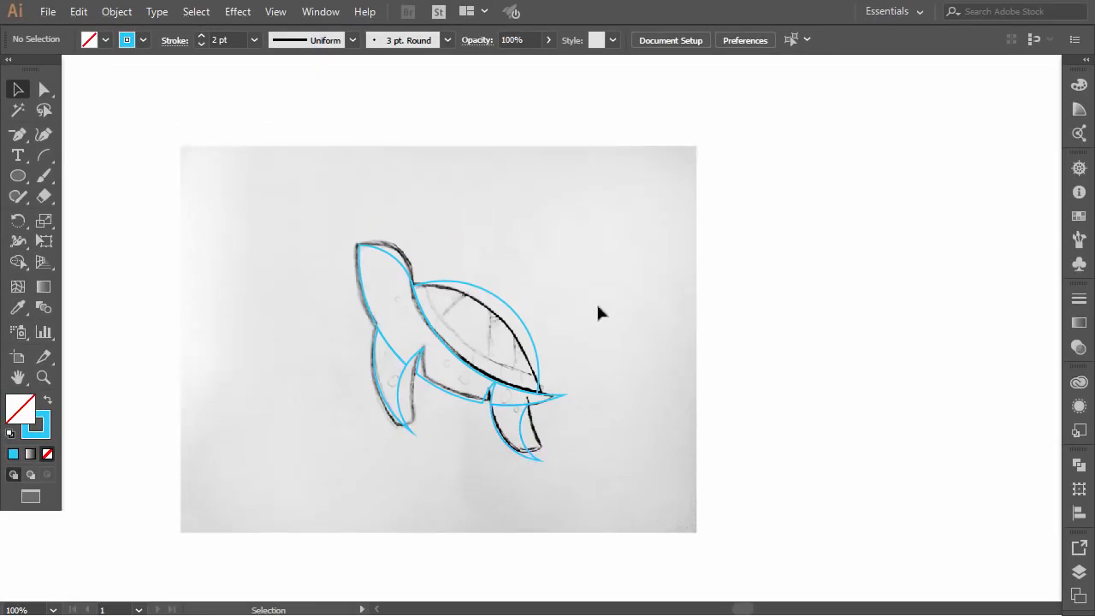
pyautogui.hscroll(-1, 433, 308)
pyautogui.scroll(4, 462, 486)
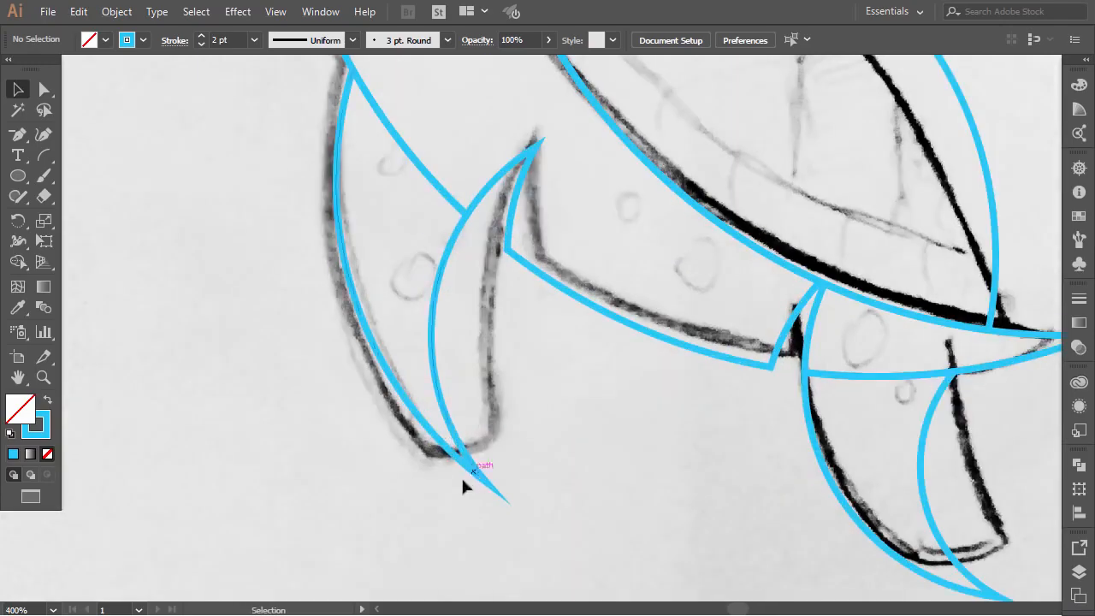
pyautogui.scroll(-2, 531, 203)
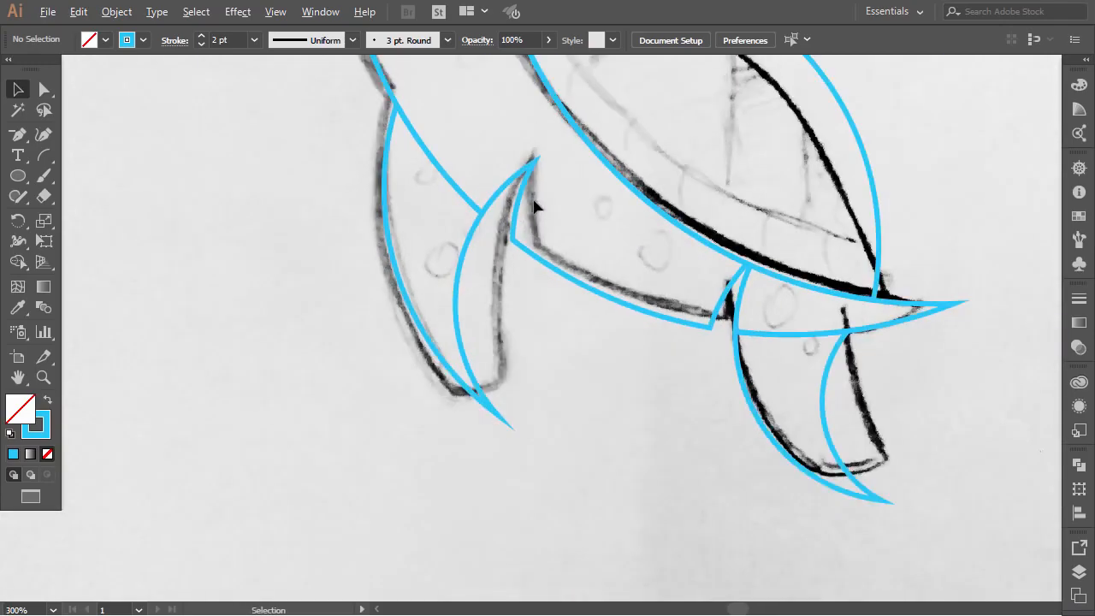
pyautogui.scroll(5, 529, 201)
pyautogui.scroll(-2, 529, 201)
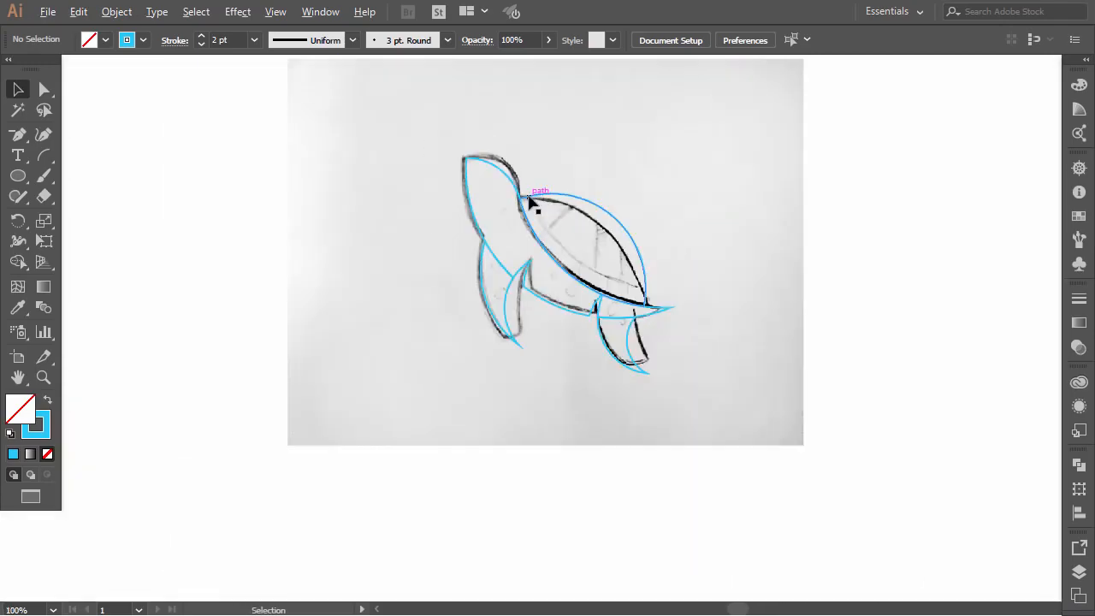
# Copy the smallest golden circle onto the front flipper, placing it against the flipper's outer curve just above the tip
pyautogui.hscroll(-4, 488, 220)
pyautogui.hscroll(-1, 493, 226)
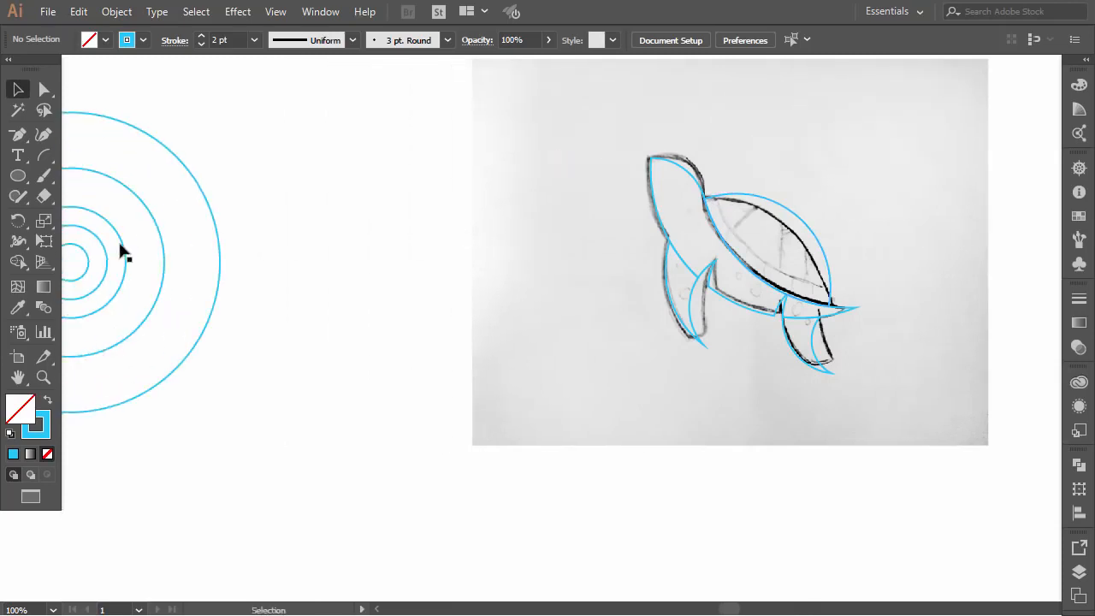
pyautogui.moveTo(88, 267)
pyautogui.mouseDown()
pyautogui.moveTo(637, 294)
pyautogui.moveTo(604, 379)
pyautogui.mouseUp()
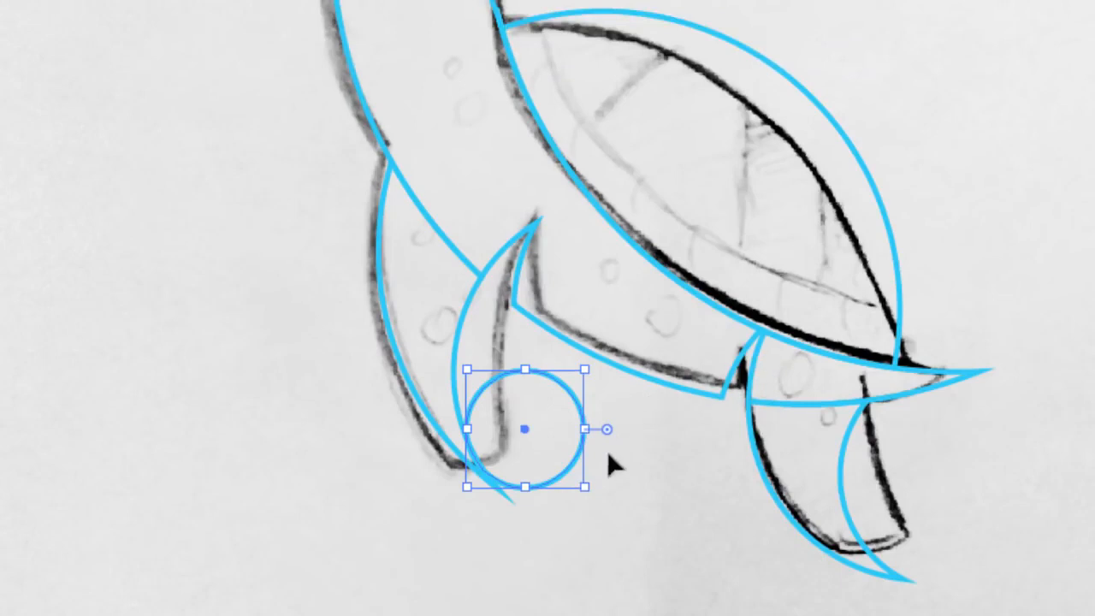
pyautogui.click(580, 460)
pyautogui.moveTo(571, 463); pyautogui.dragTo(517, 408)
pyautogui.click(547, 459)
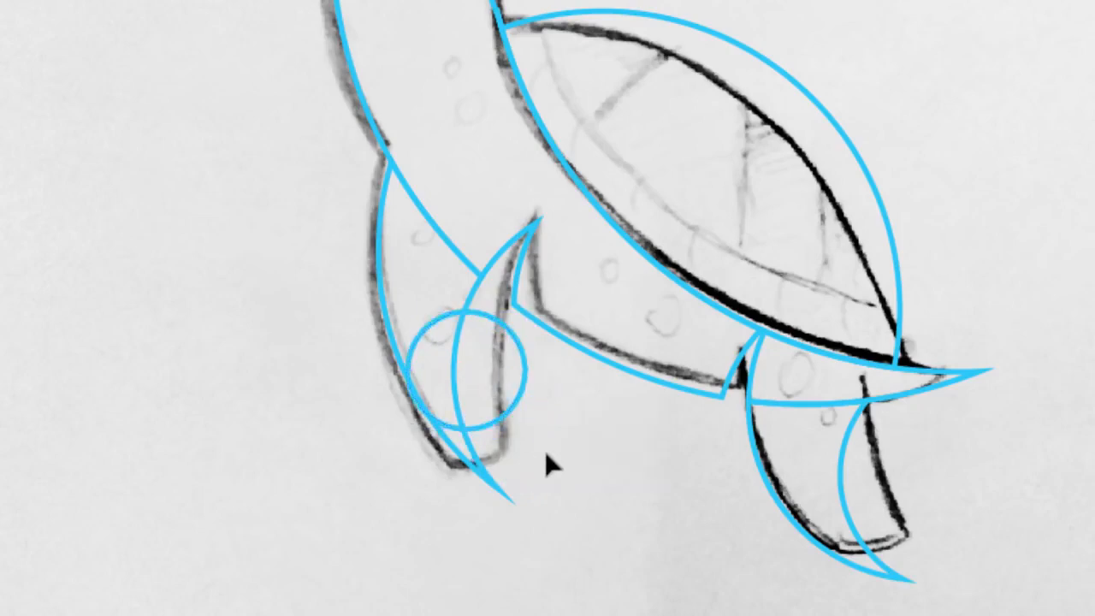
# Switch to outline view and nudge the small circle until it sits tangent to the front flipper's outer curve
pyautogui.scroll(3, 454, 436)
pyautogui.scroll(1, 399, 325)
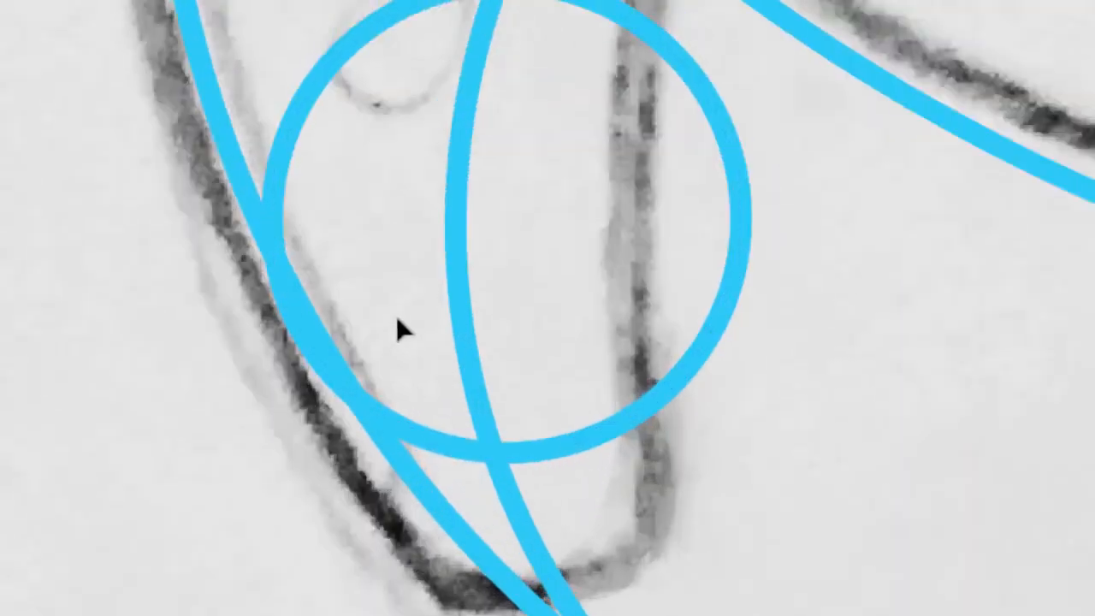
pyautogui.hotkey('ctrl', 'y')
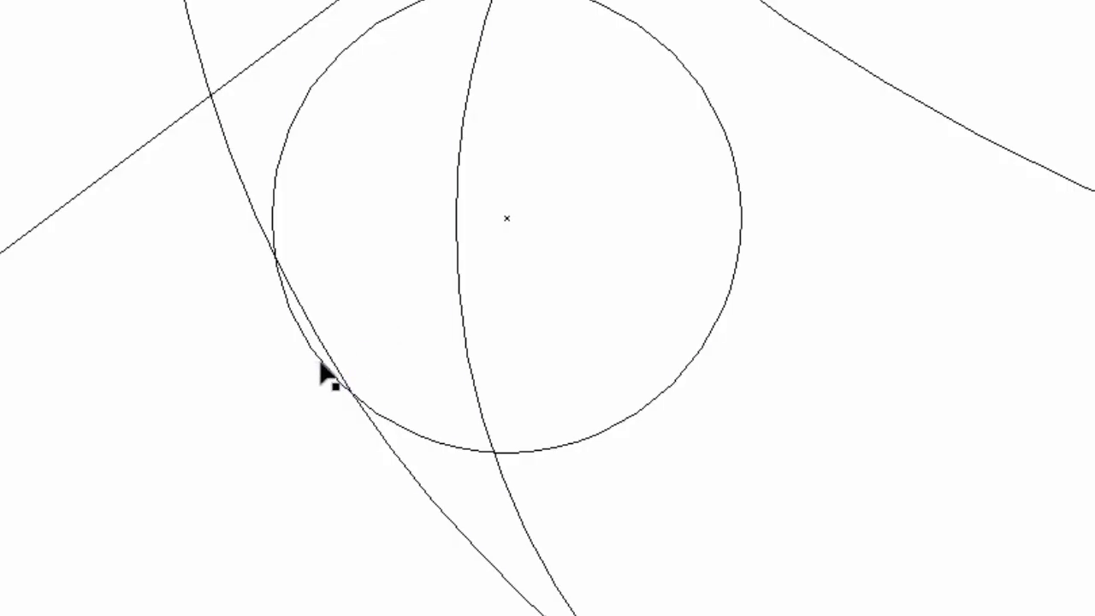
pyautogui.moveTo(333, 357); pyautogui.dragTo(330, 362)
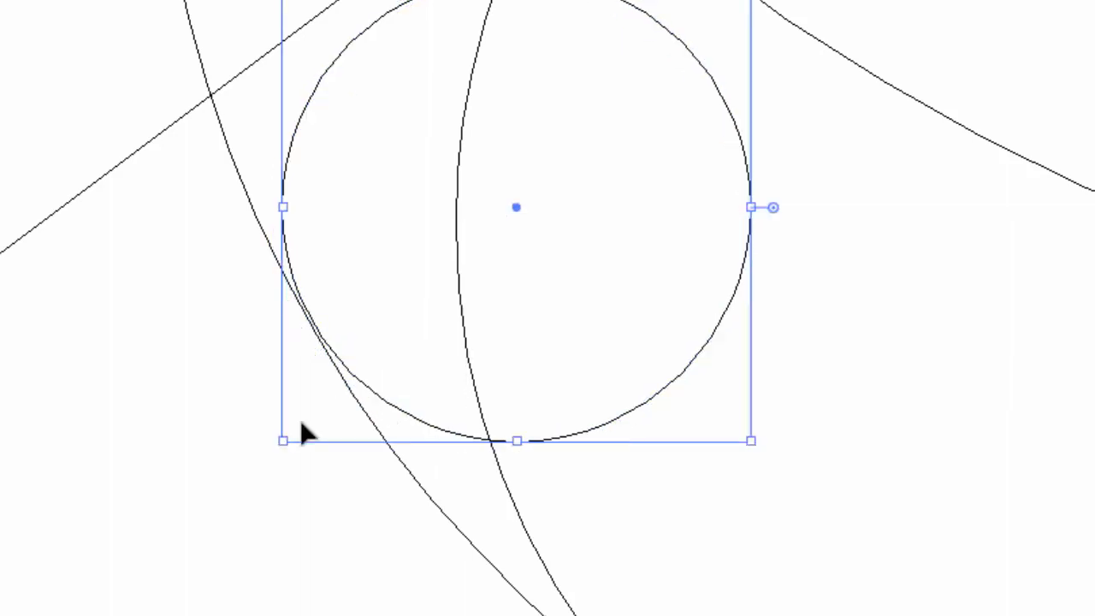
pyautogui.click(299, 425)
pyautogui.scroll(5, 352, 377)
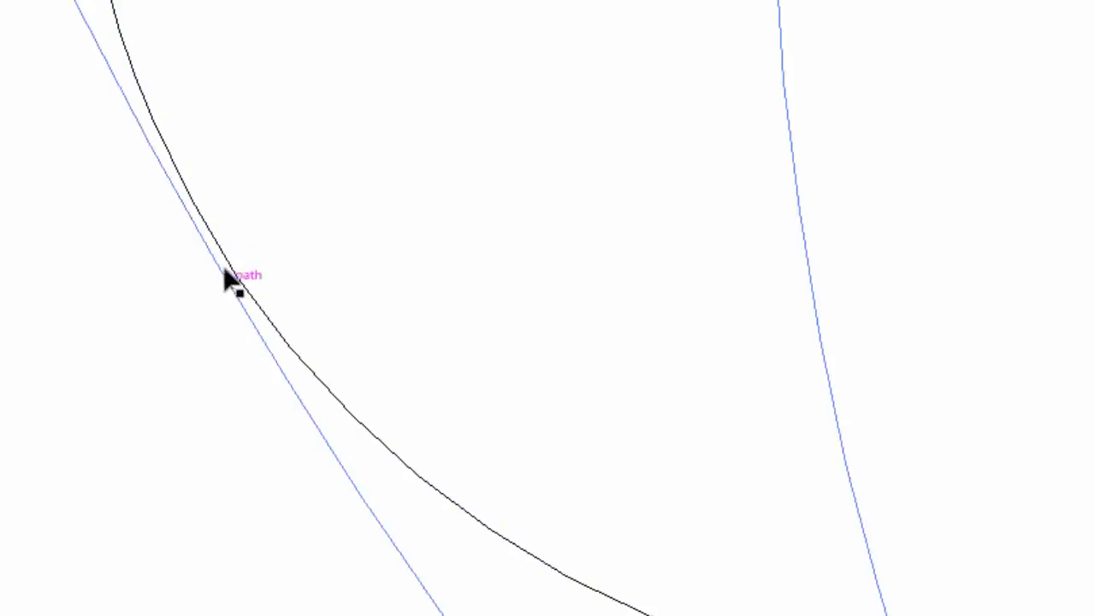
pyautogui.moveTo(225, 274); pyautogui.dragTo(225, 279)
pyautogui.scroll(-6, 177, 411)
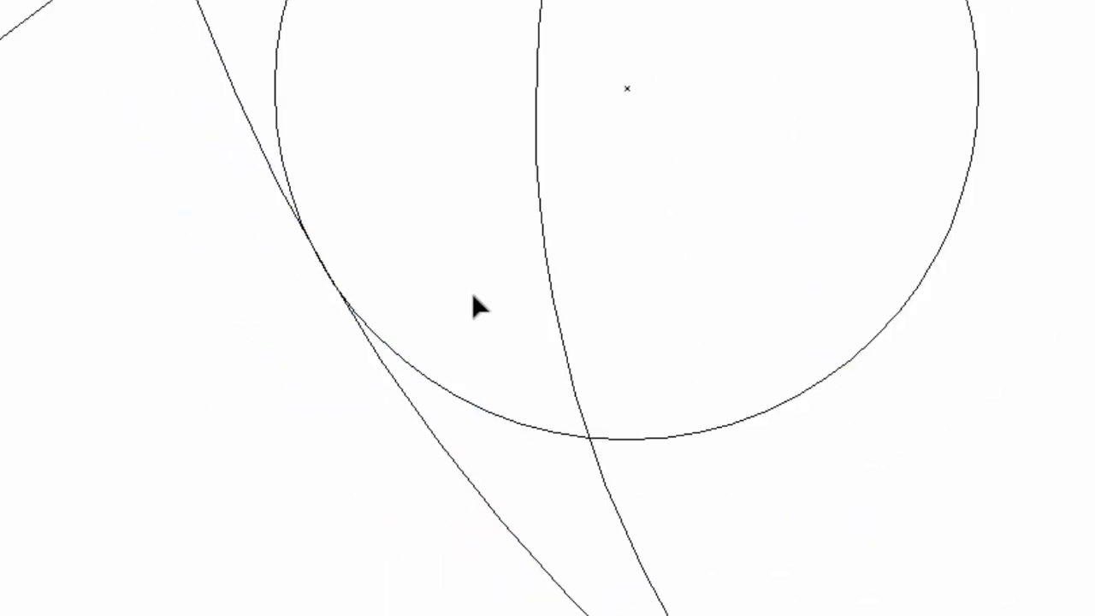
pyautogui.scroll(-2, 601, 274)
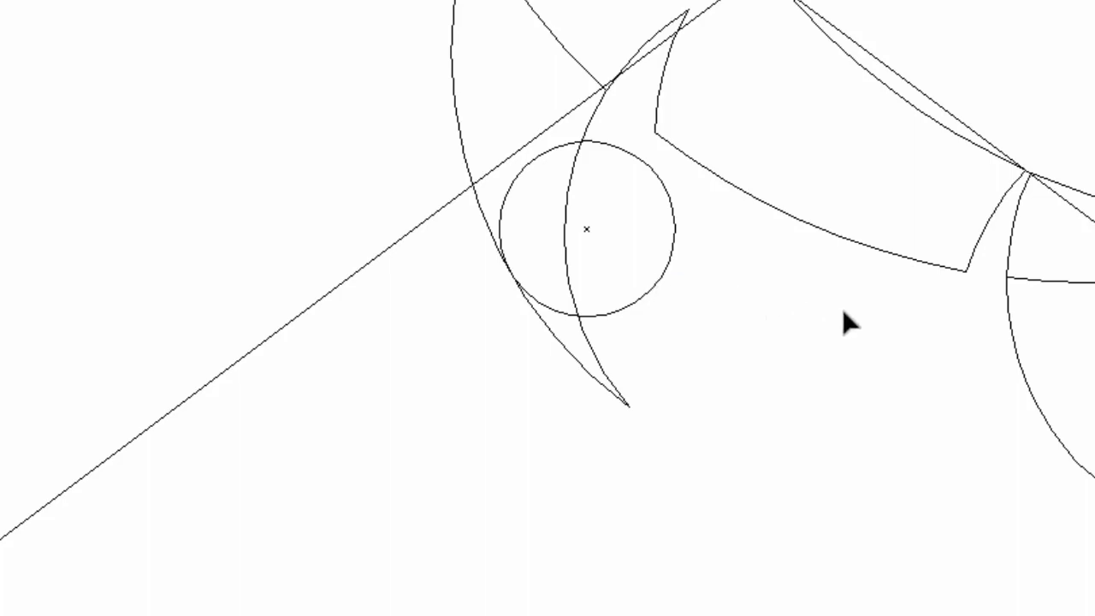
# Copy the small circle to the rear flipper and align it tangent to that flipper's outer curve
pyautogui.hscroll(-1, 852, 313)
pyautogui.hscroll(16, 852, 313)
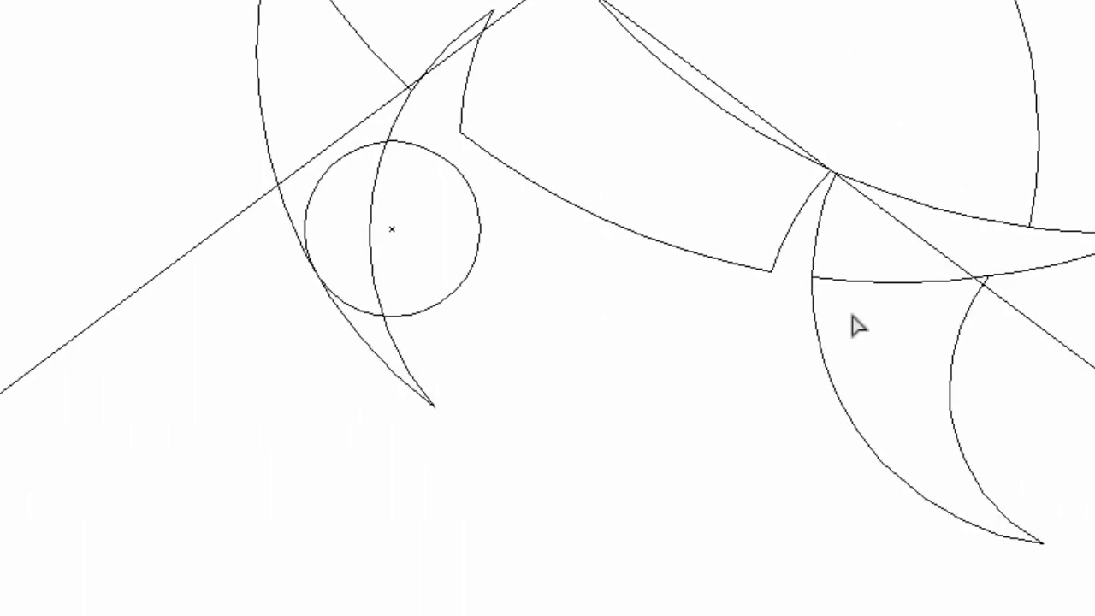
pyautogui.hscroll(3, 852, 330)
pyautogui.moveTo(83, 280); pyautogui.dragTo(625, 433)
pyautogui.scroll(5, 465, 452)
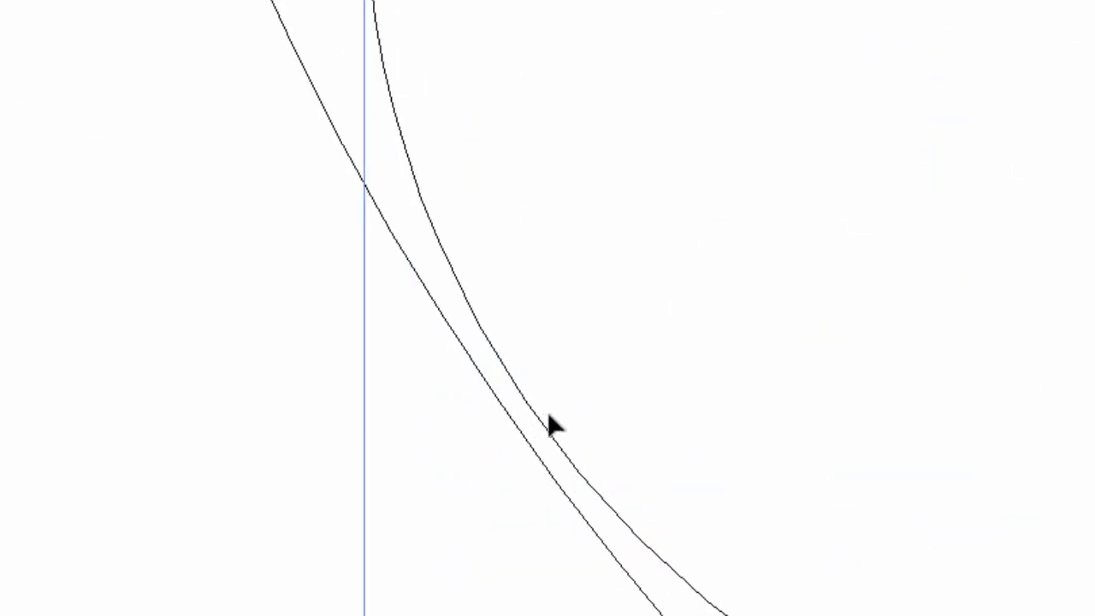
pyautogui.moveTo(525, 419); pyautogui.dragTo(511, 428)
pyautogui.scroll(-5, 407, 202)
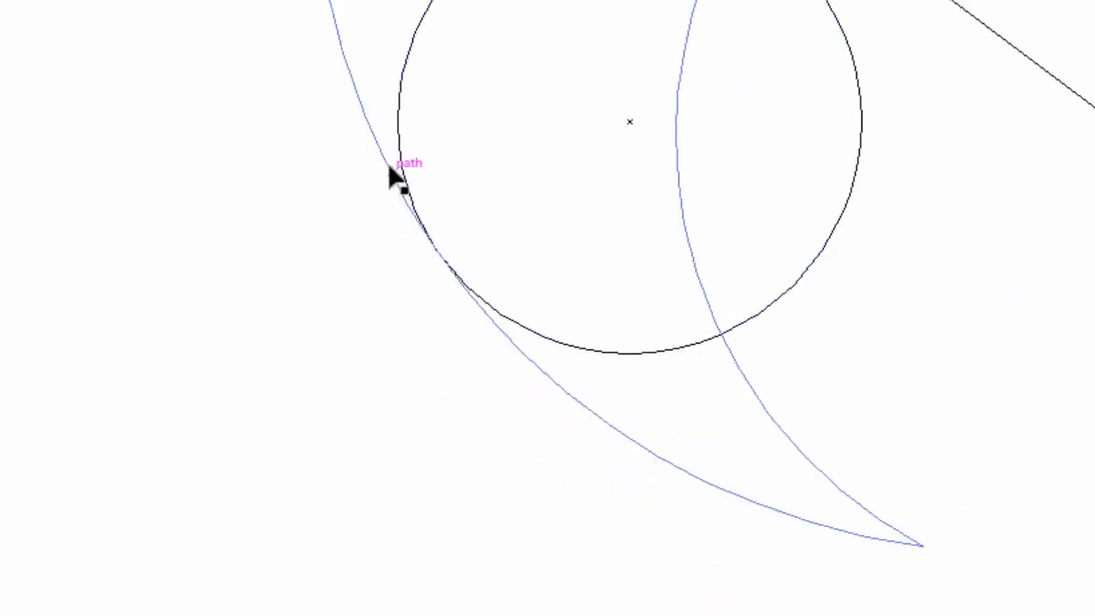
# Return to the normal preview and select both flipper paths together with their small circles
pyautogui.scroll(-3, 389, 166)
pyautogui.scroll(8, 339, 134)
pyautogui.scroll(-1, 202, 89)
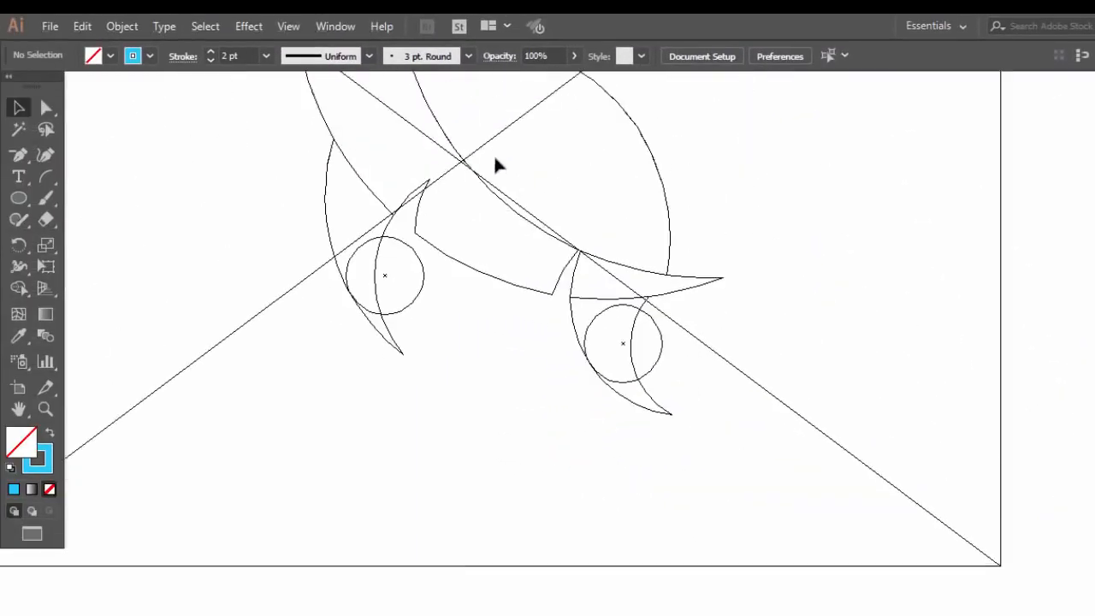
pyautogui.scroll(-3, 499, 165)
pyautogui.scroll(-2, 363, 157)
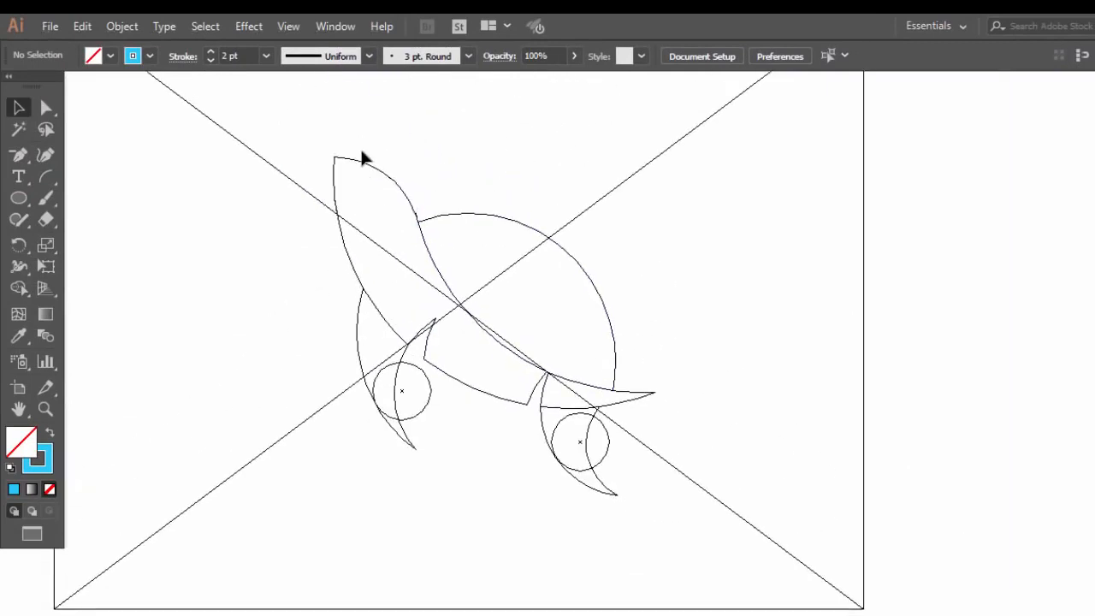
pyautogui.hotkey('ctrl', 'y')
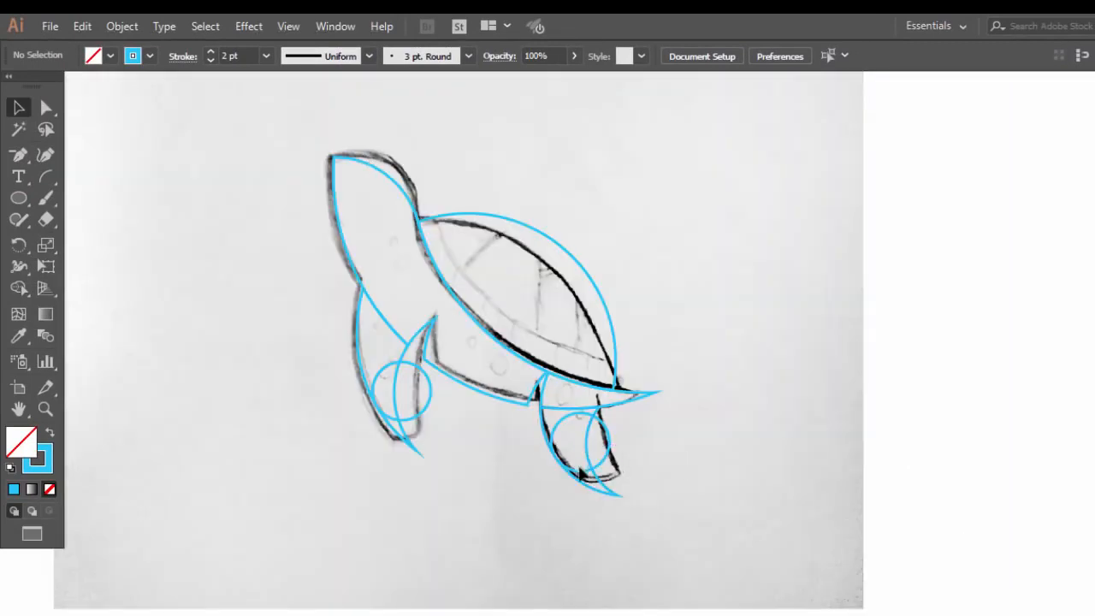
pyautogui.click(582, 472)
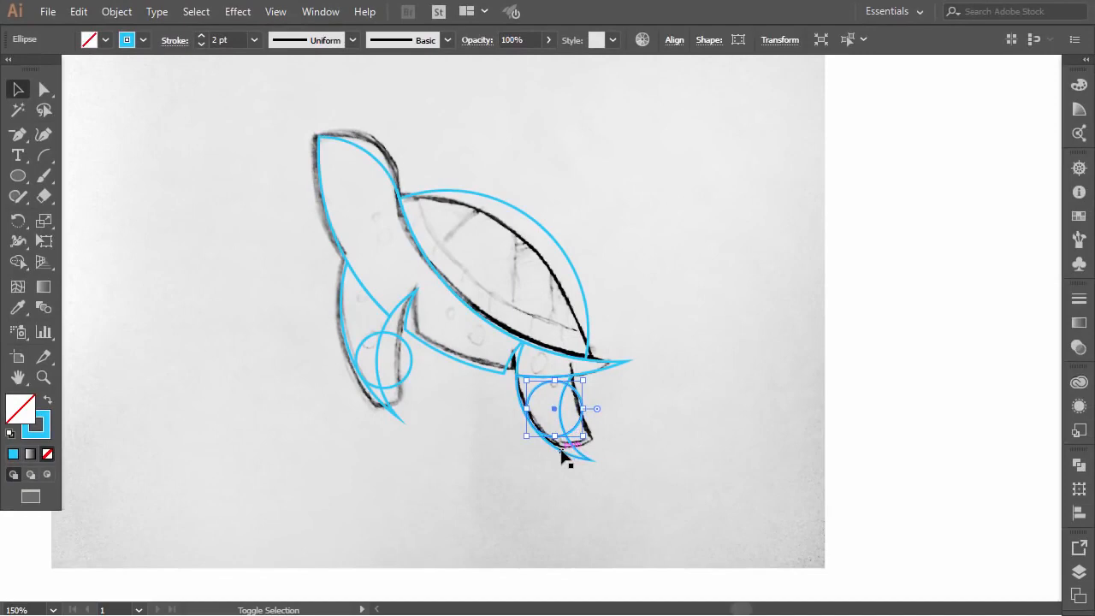
pyautogui.click(562, 456)
pyautogui.keyDown('shift'); pyautogui.click(390, 387); pyautogui.keyUp('shift')
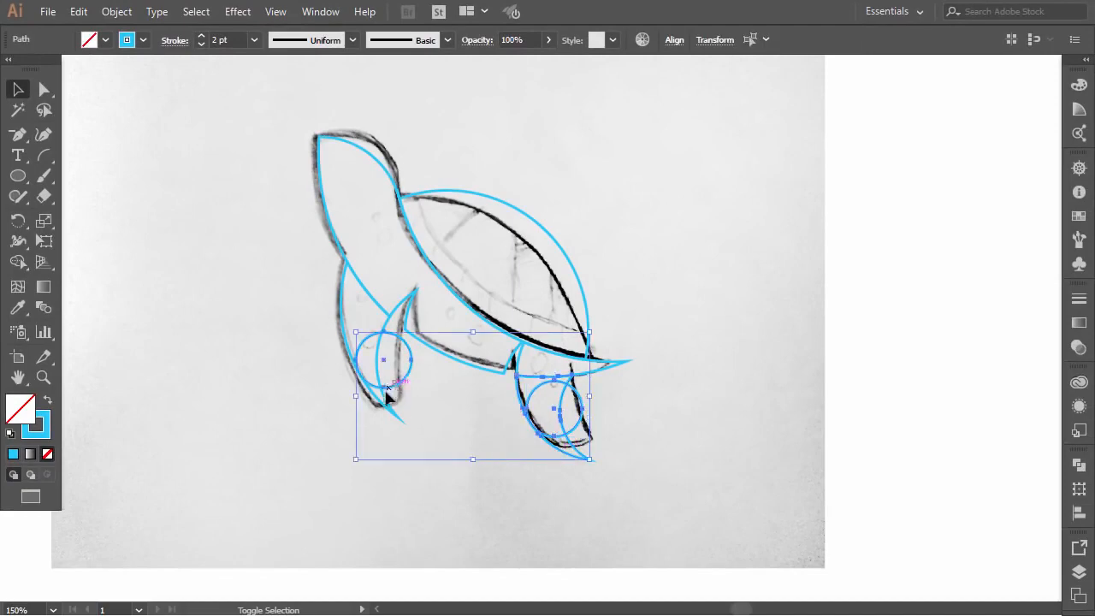
pyautogui.keyDown('shift'); pyautogui.click(392, 401); pyautogui.keyUp('shift')
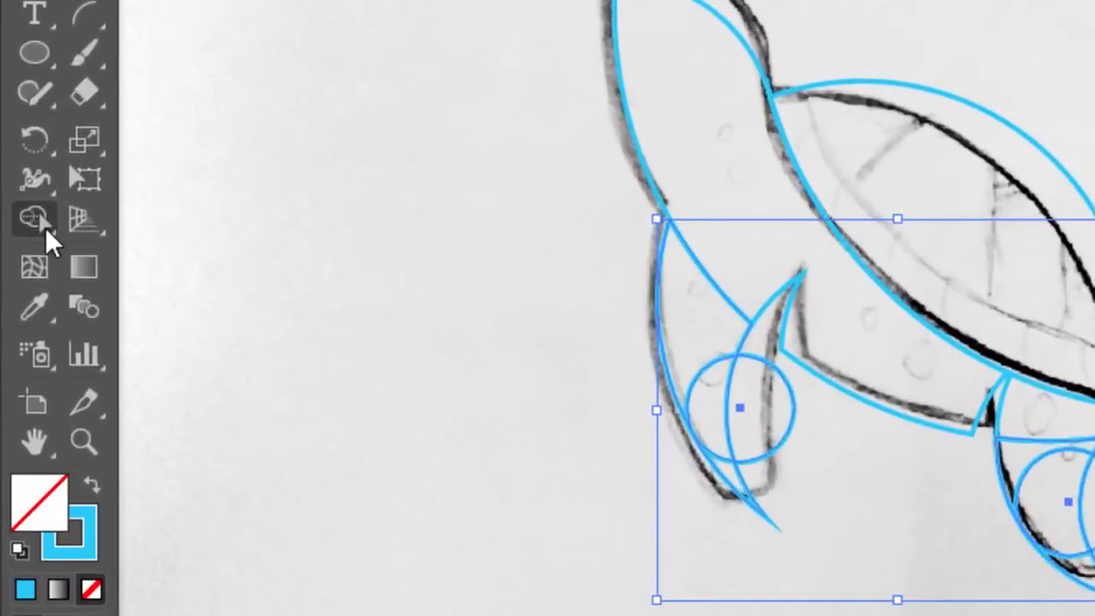
# Use the Shape Builder to remove the pointed flipper tips and the circle parts outside both flippers
pyautogui.click(45, 228)
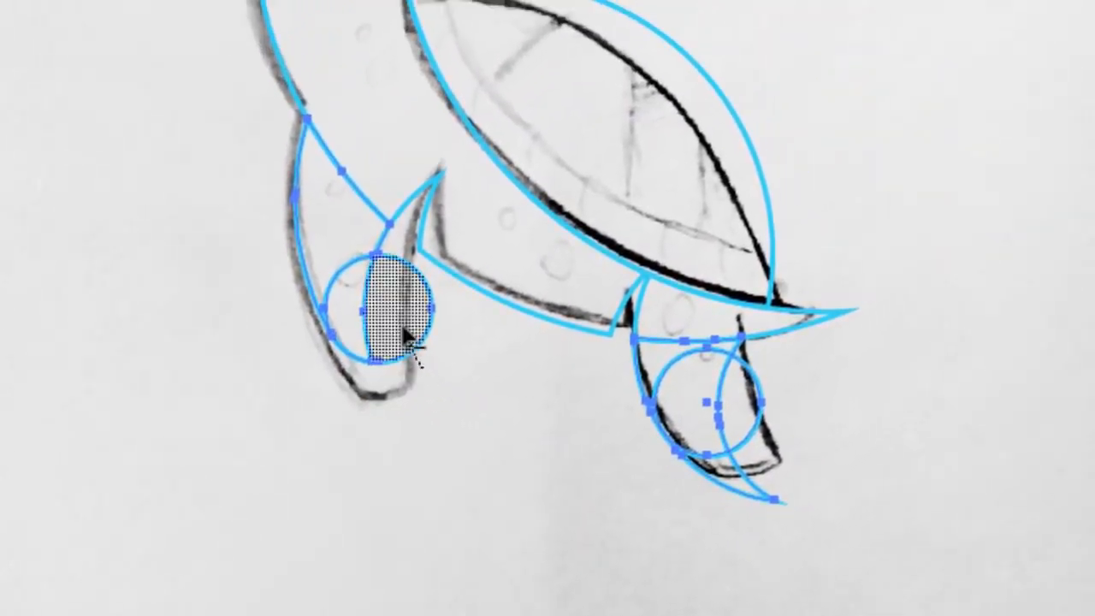
pyautogui.keyDown('alt'); pyautogui.click(411, 343); pyautogui.keyUp('alt')
pyautogui.keyDown('alt'); pyautogui.click(738, 481); pyautogui.keyUp('alt')
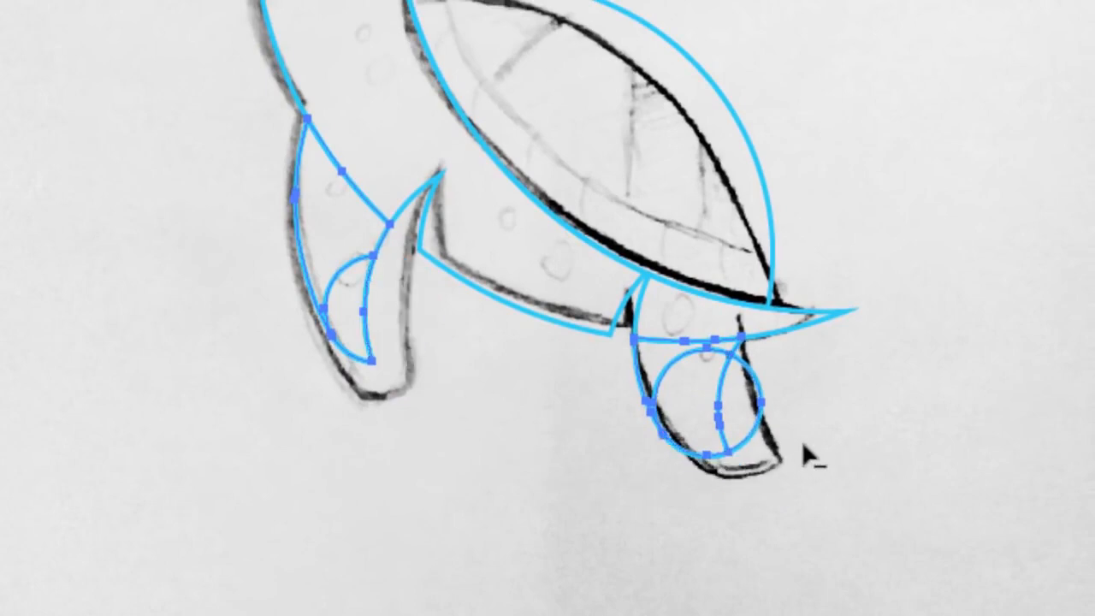
pyautogui.keyDown('alt'); pyautogui.click(745, 403); pyautogui.keyUp('alt')
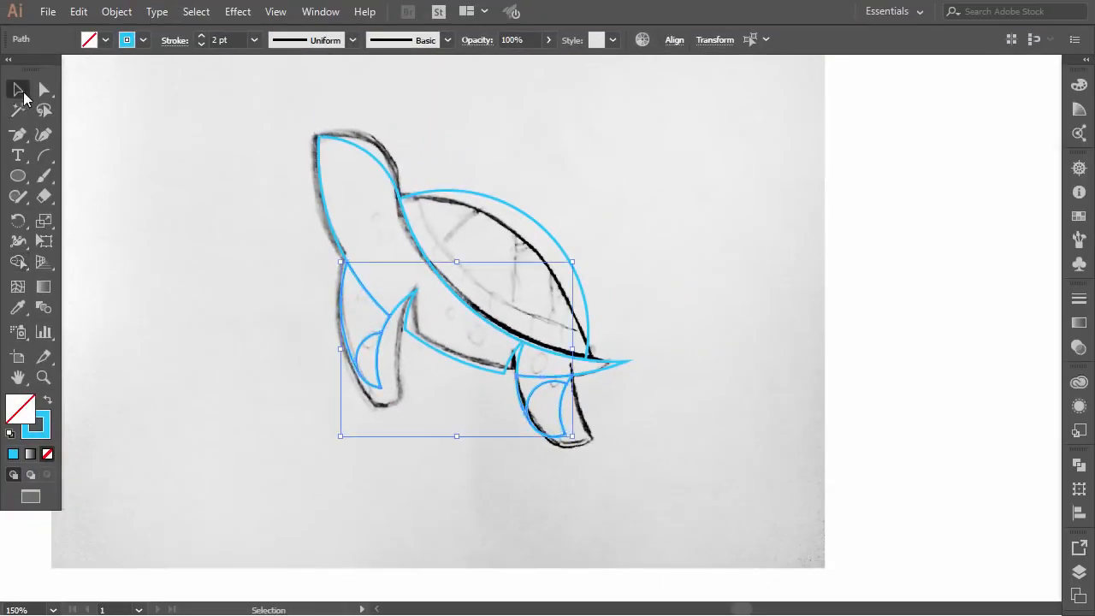
# Delete the leftover circle pieces inside the front and rear flippers
pyautogui.click(269, 337)
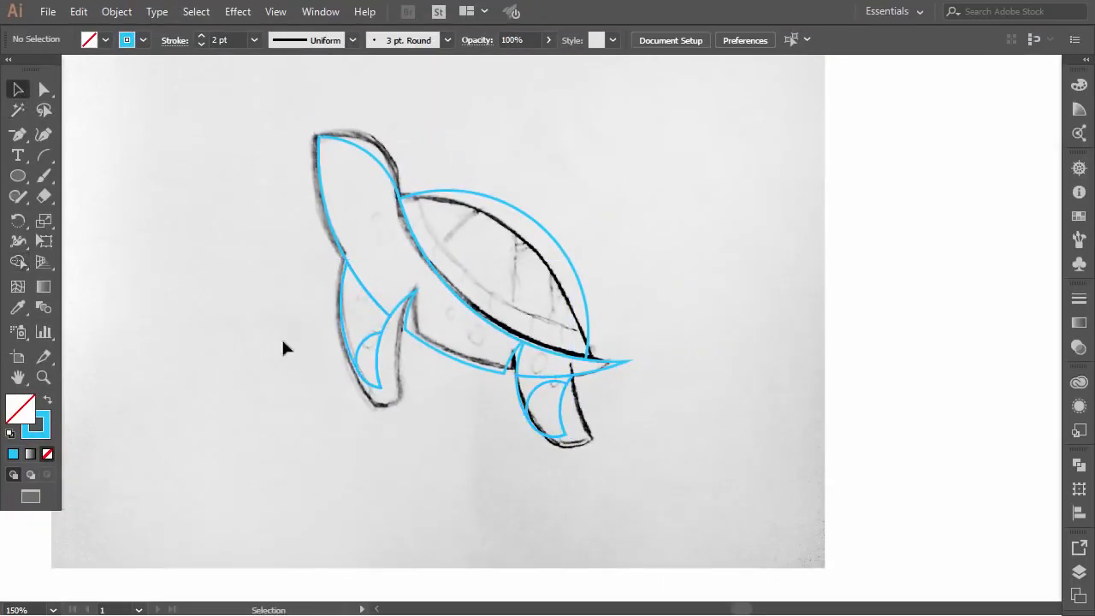
pyautogui.moveTo(366, 344); pyautogui.dragTo(435, 449)
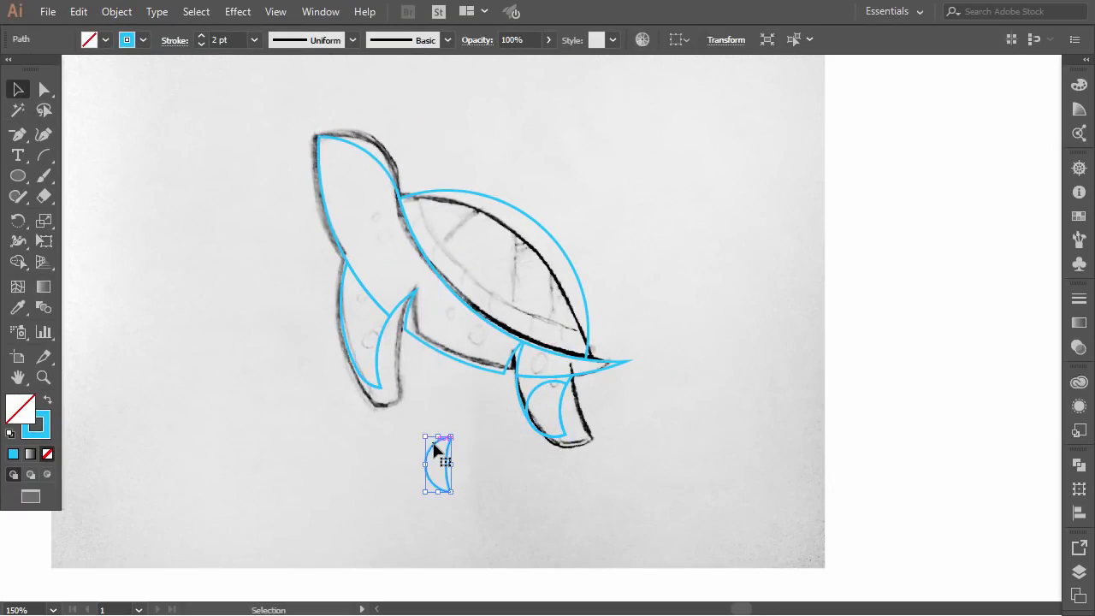
pyautogui.press('Delete')
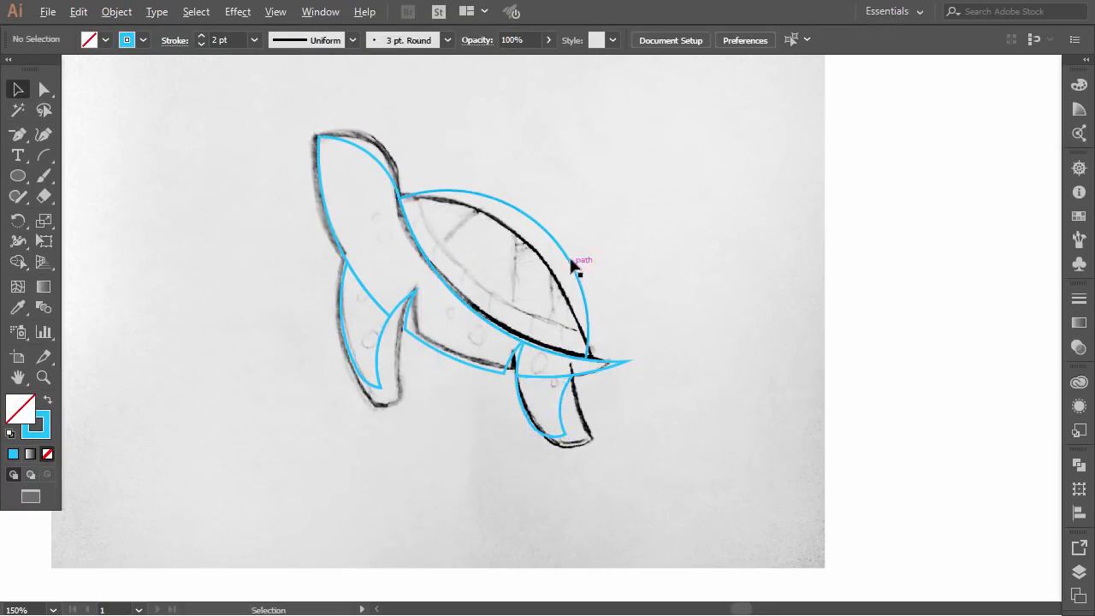
# Unlock all objects and delete the Sketch.png image from behind the turtle outline
pyautogui.scroll(-1, 572, 257)
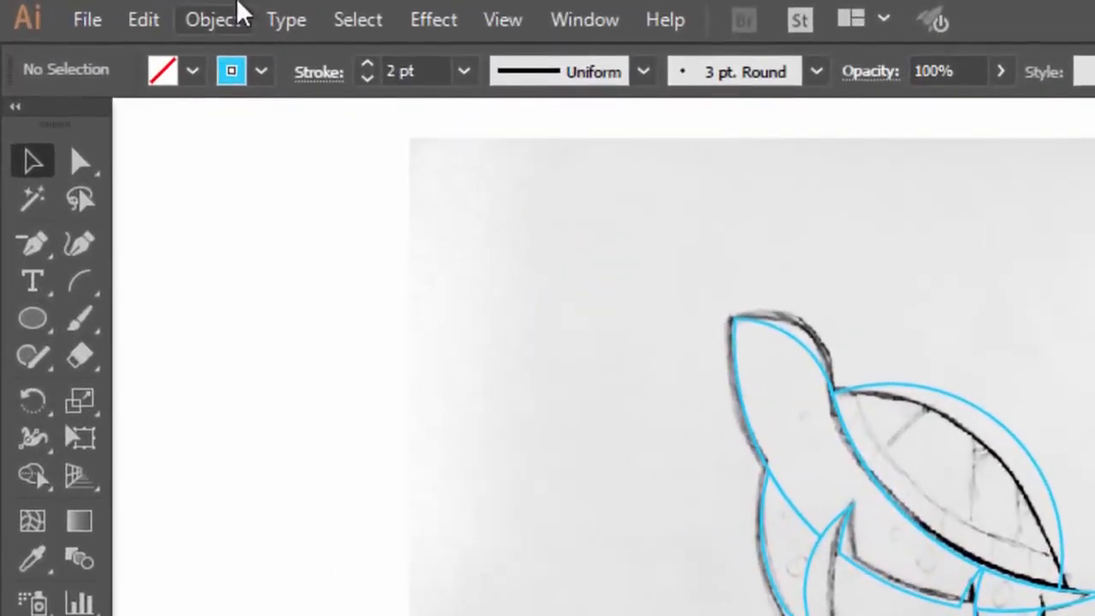
pyautogui.click(181, 18)
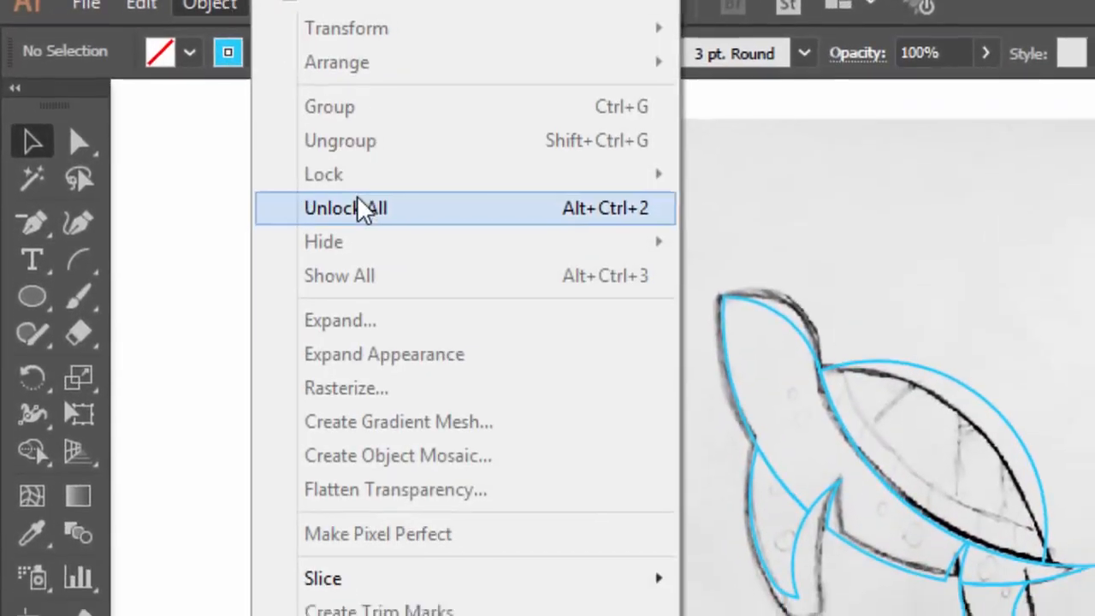
pyautogui.click(362, 208)
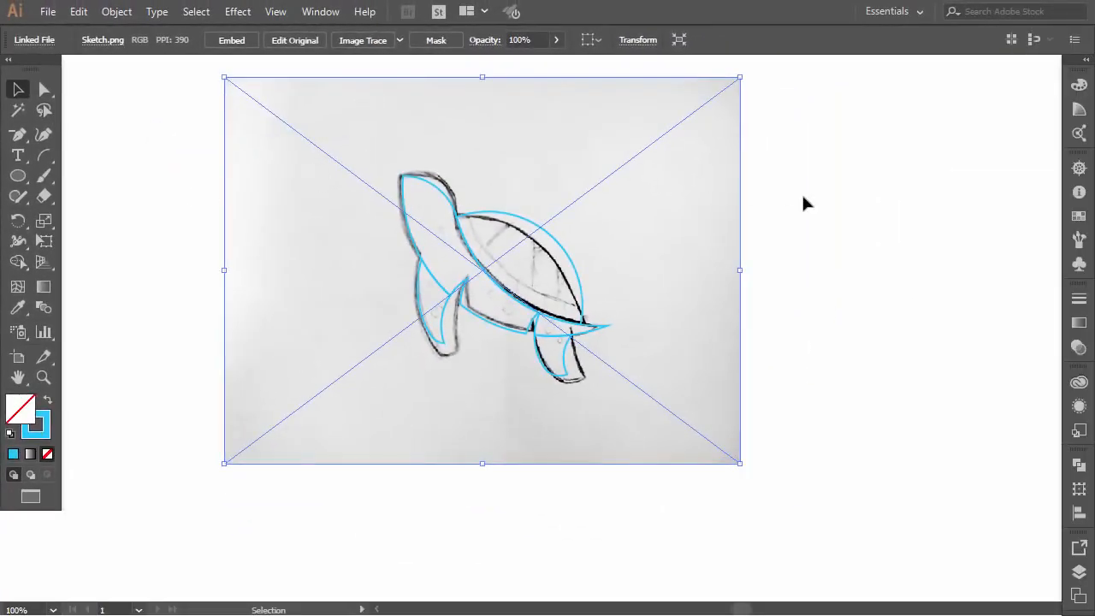
pyautogui.click(802, 197)
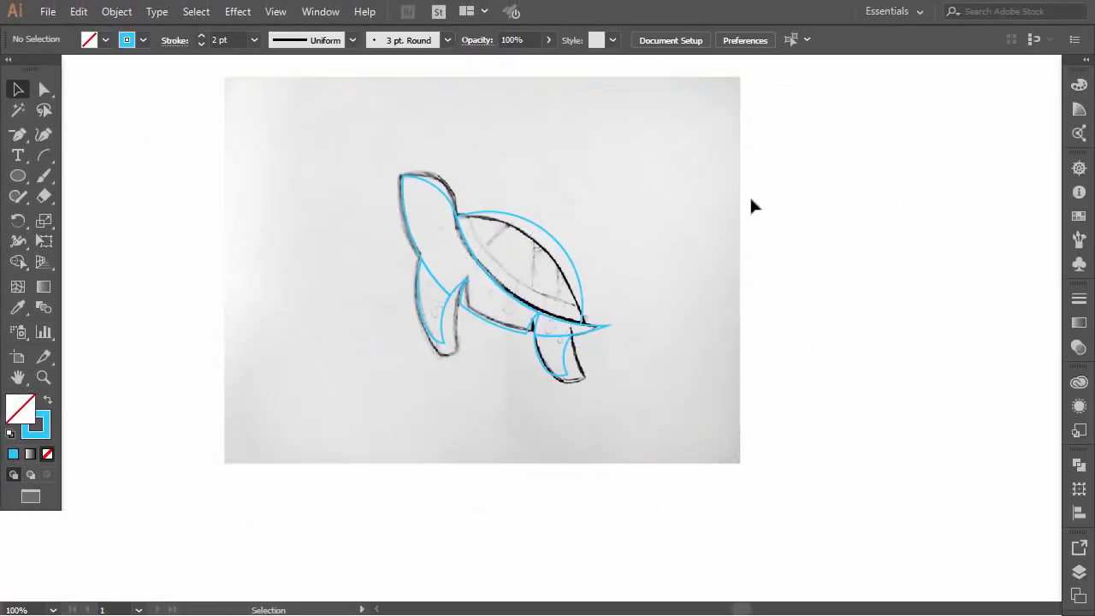
pyautogui.moveTo(660, 197); pyautogui.dragTo(842, 199)
pyautogui.moveTo(734, 200); pyautogui.dragTo(777, 216)
pyautogui.press('Delete')
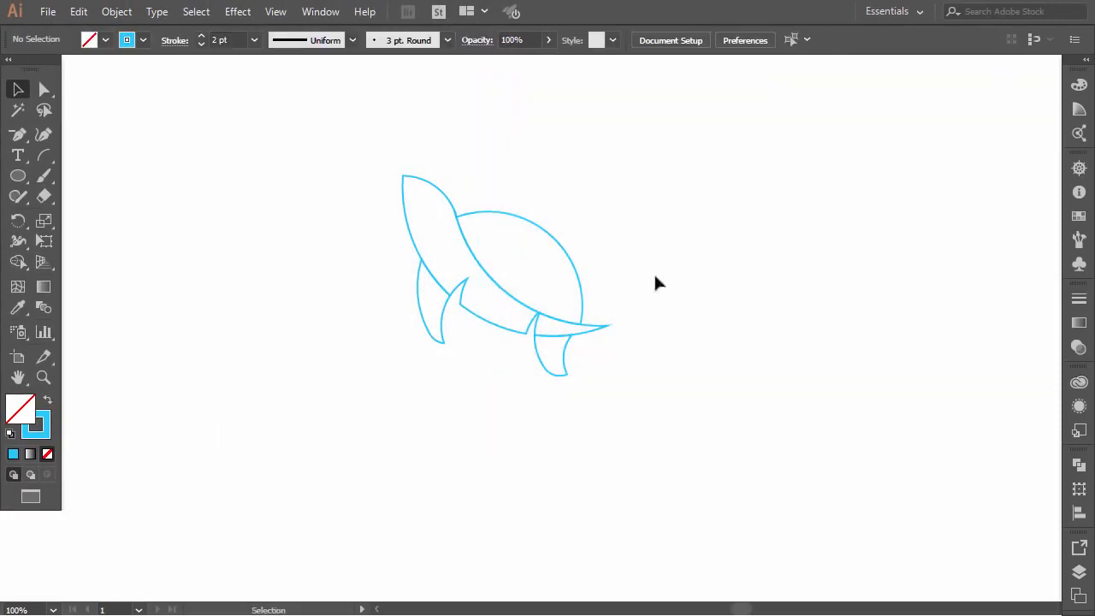
pyautogui.click(442, 319)
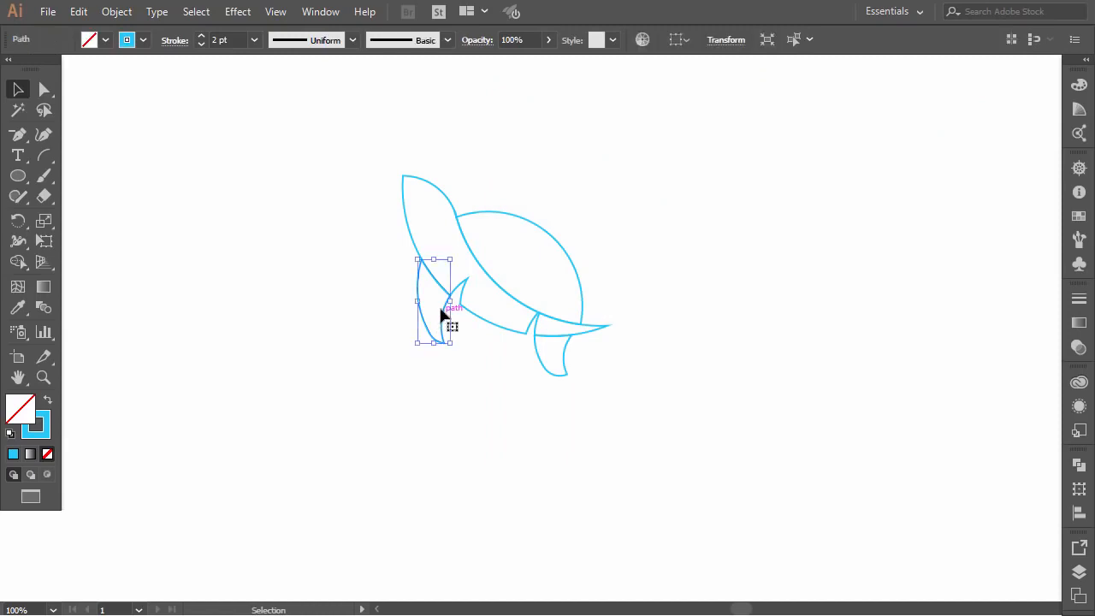
pyautogui.click(483, 366)
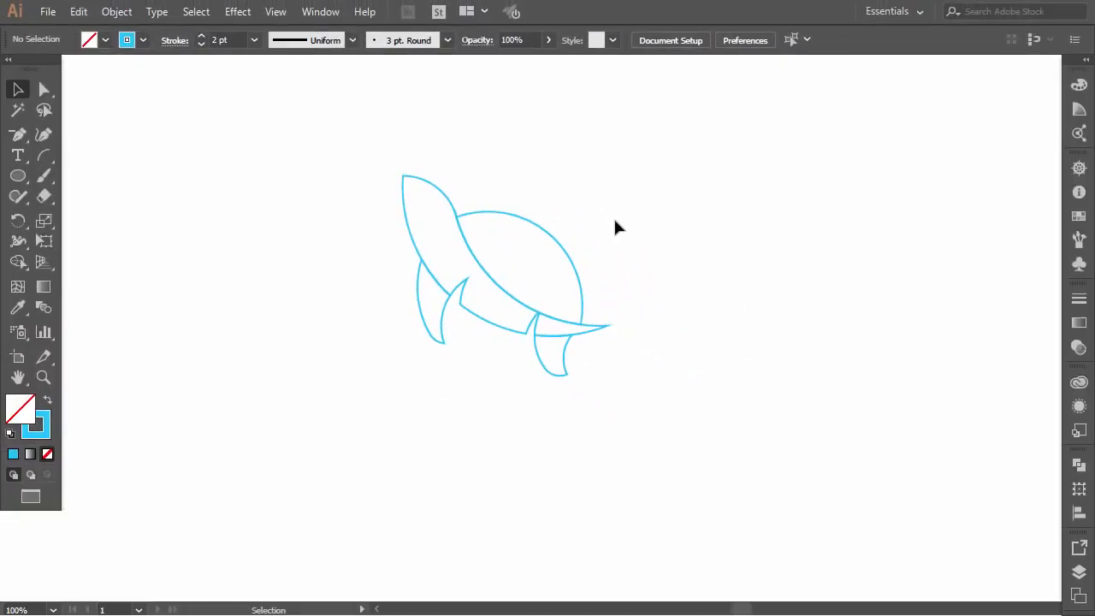
pyautogui.scroll(1, 615, 221)
pyautogui.hscroll(-1, 616, 221)
pyautogui.hscroll(-1, 616, 227)
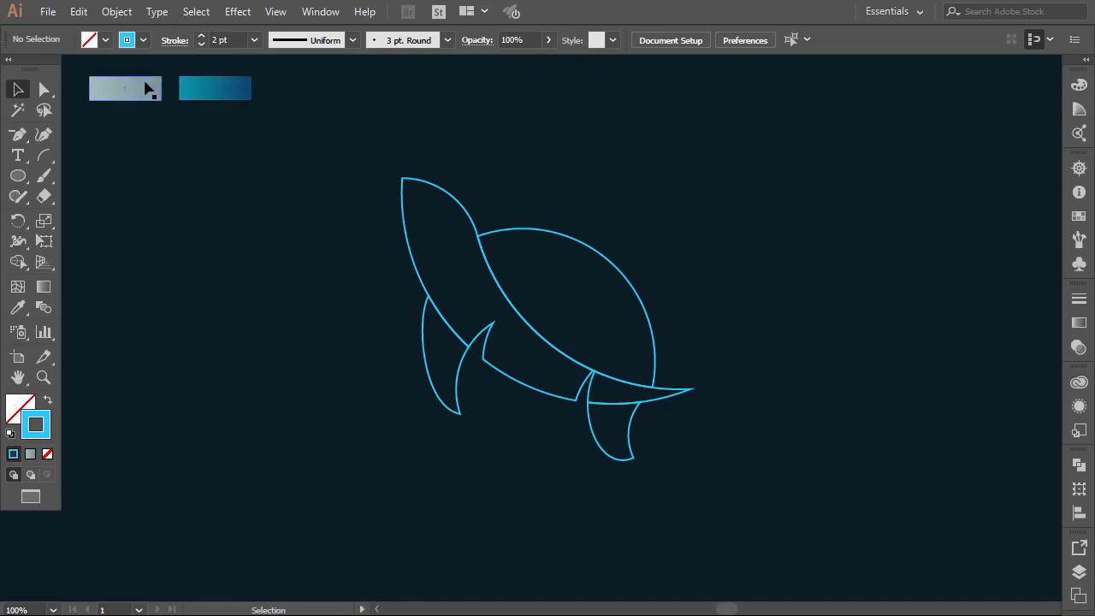
# Fill the turtle's shell with the teal-to-blue gradient sampled from the swatch rectangle using the Eyedropper
pyautogui.moveTo(528, 192); pyautogui.dragTo(552, 261)
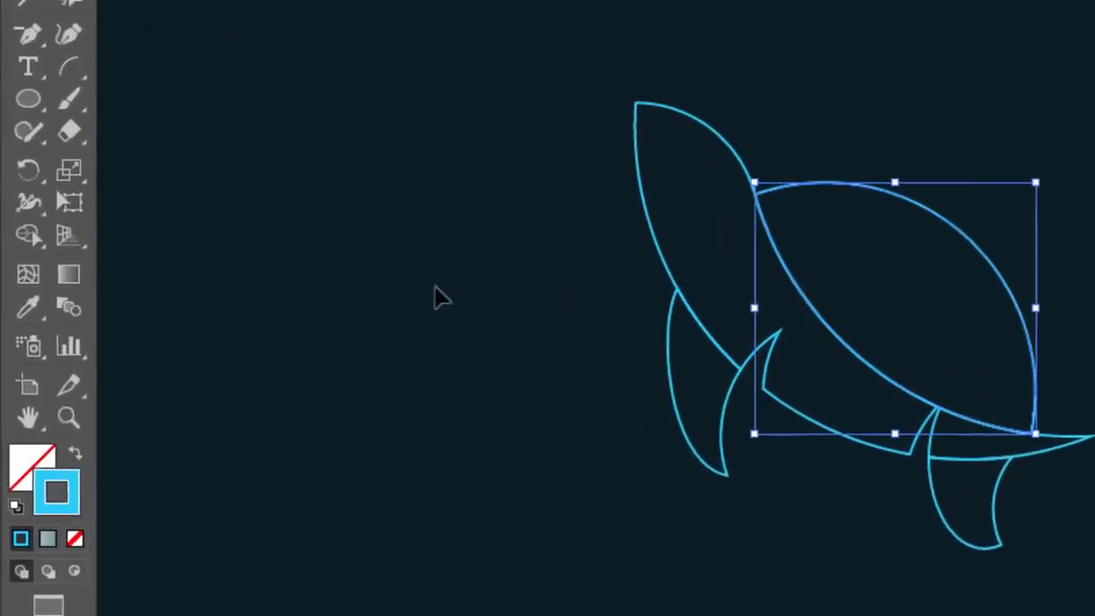
pyautogui.click(29, 306)
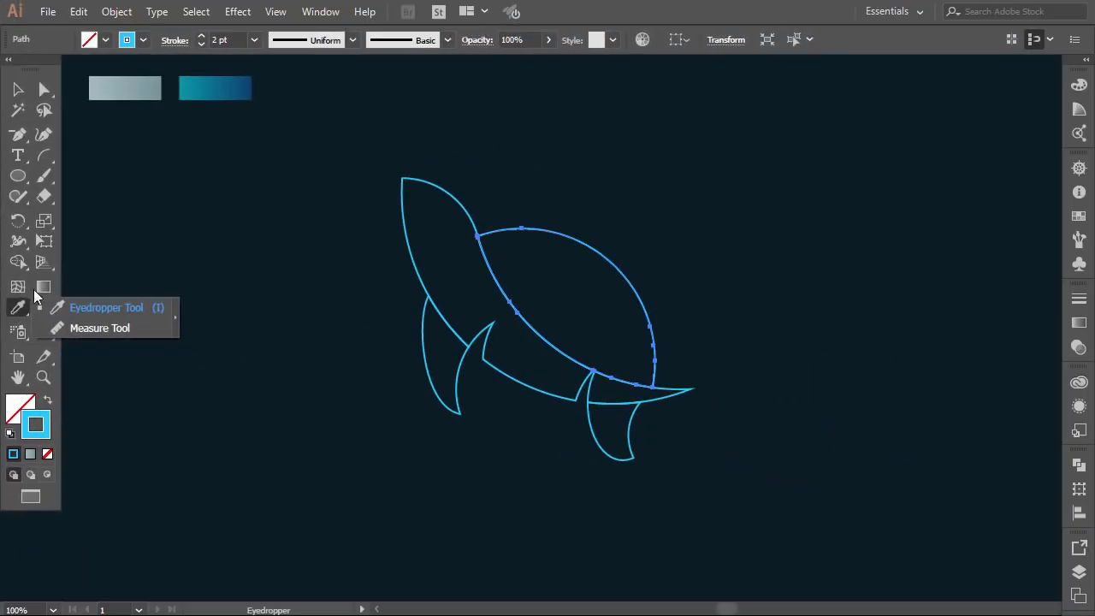
pyautogui.click(246, 94)
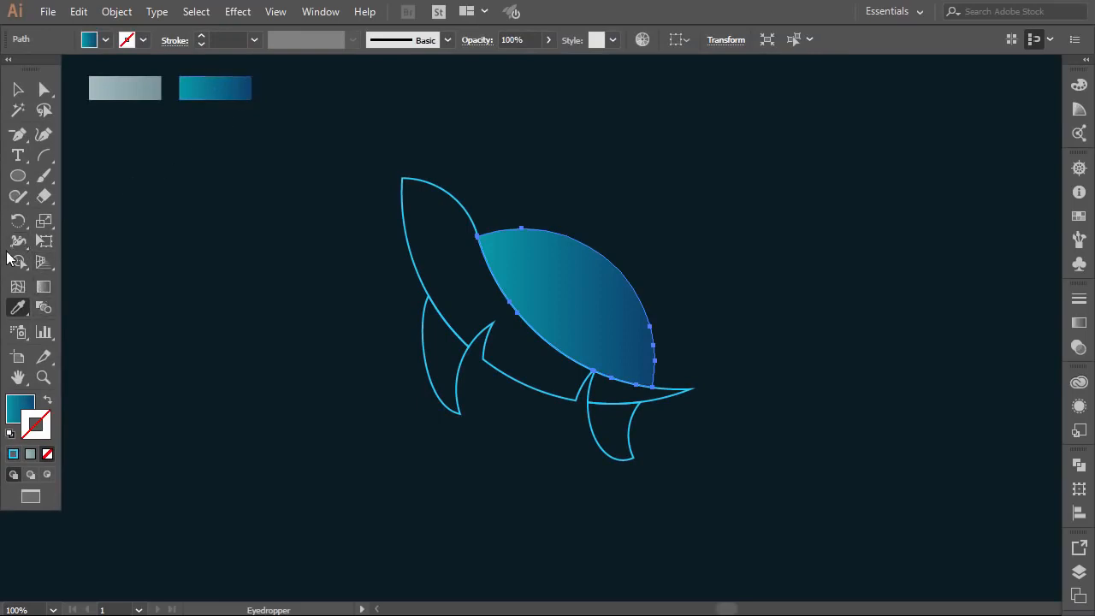
# Unite the outlines of the turtle's head, body, flippers and tail into one shape with Pathfinder, leaving out the shell
pyautogui.click(18, 89)
pyautogui.click(389, 400)
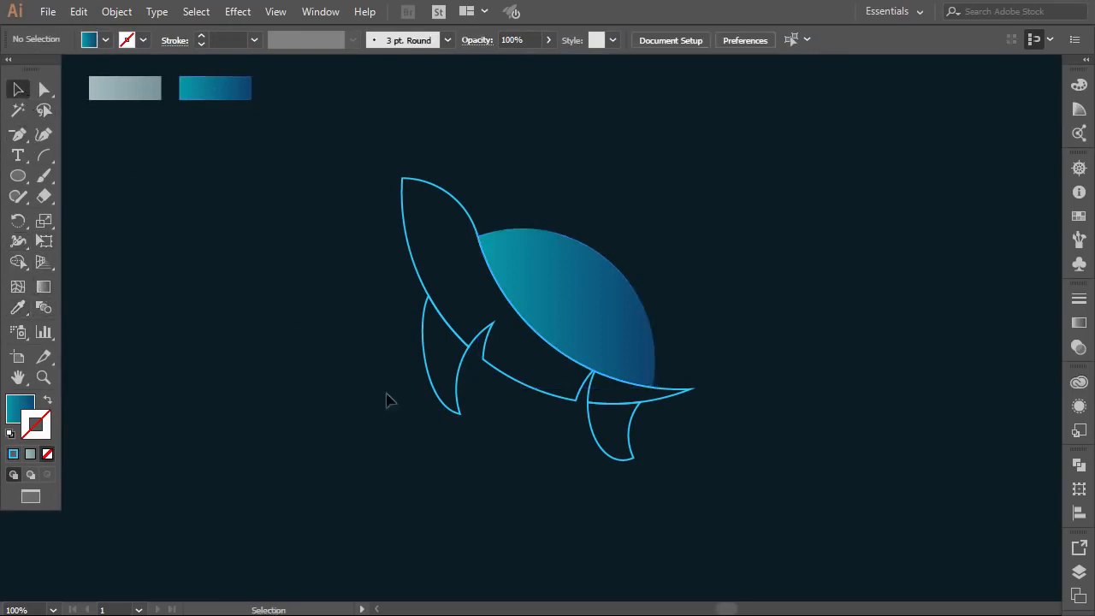
pyautogui.moveTo(372, 310); pyautogui.dragTo(462, 351)
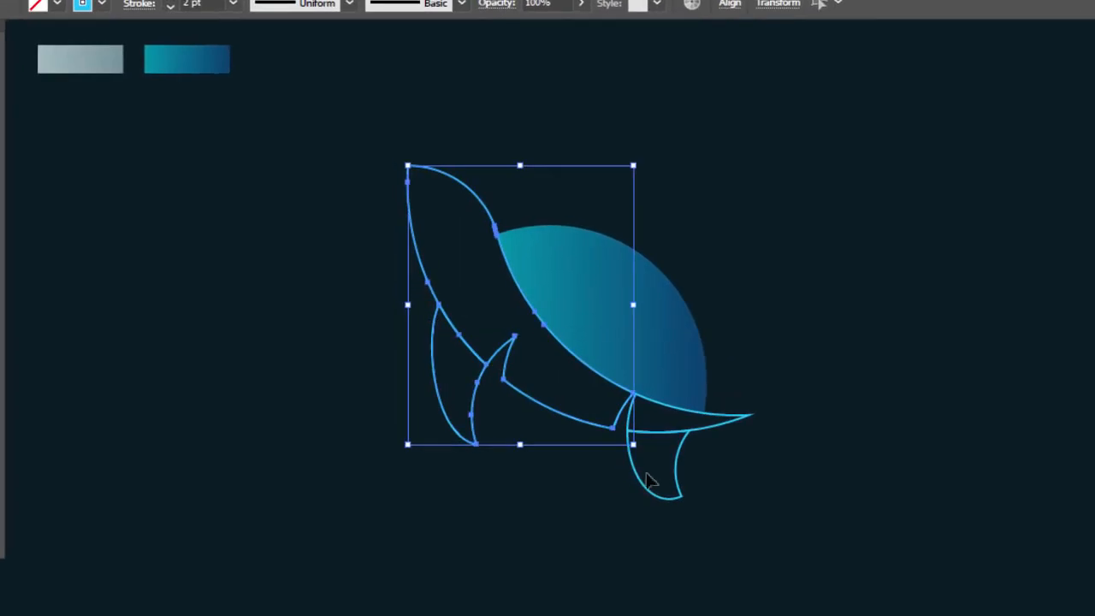
pyautogui.keyDown('shift'); pyautogui.click(702, 441); pyautogui.keyUp('shift')
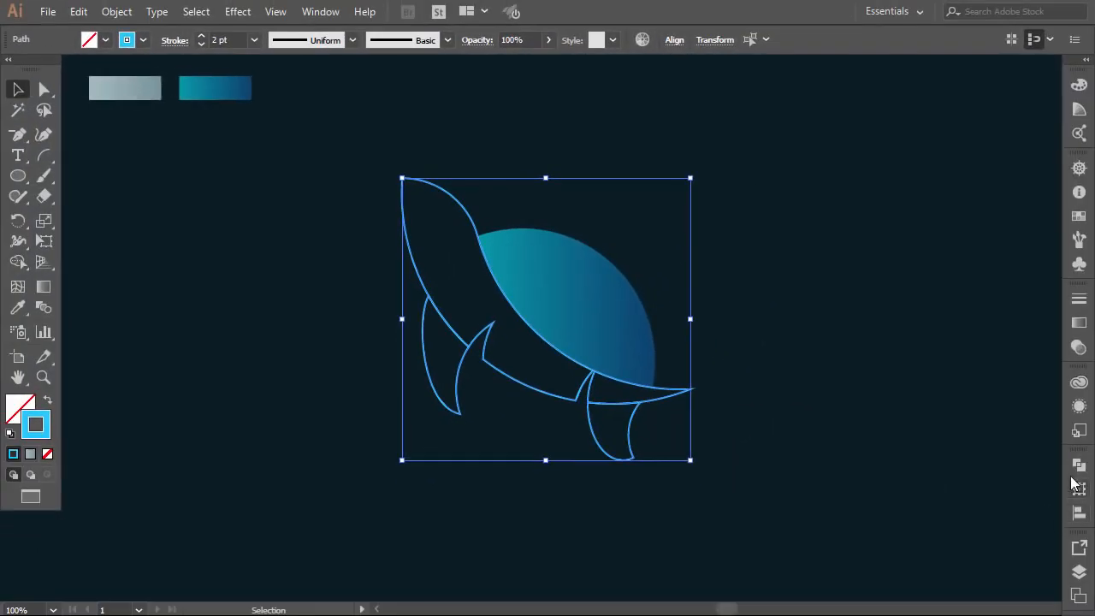
pyautogui.click(1076, 469)
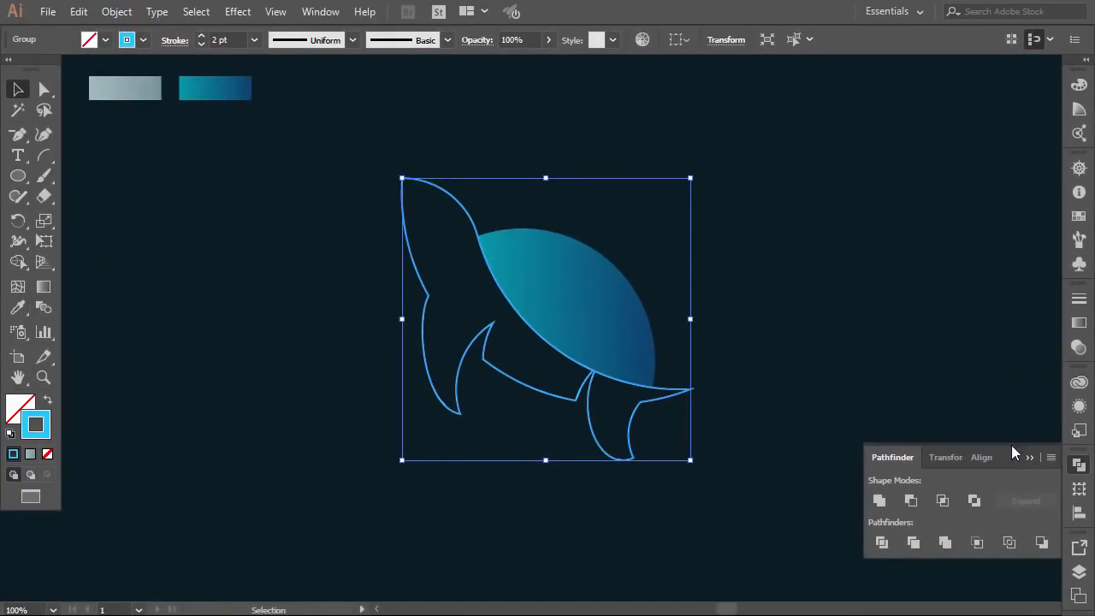
pyautogui.click(1030, 458)
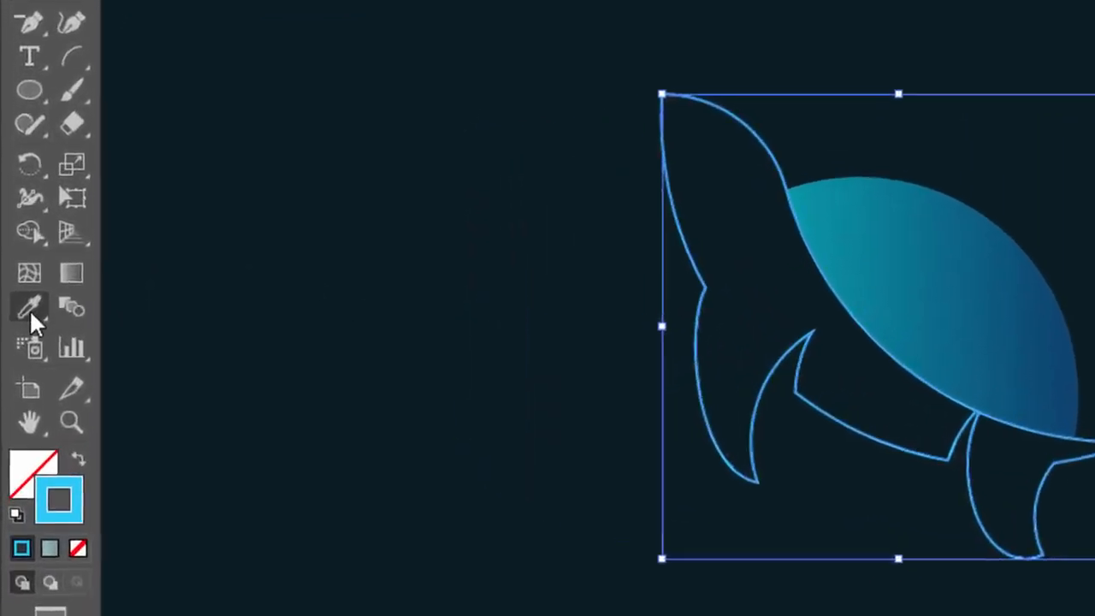
# Fill the united body with the grey gradient sampled from its swatch rectangle and run the gradient diagonally from the head to the belly
pyautogui.click(17, 308)
pyautogui.click(246, 98)
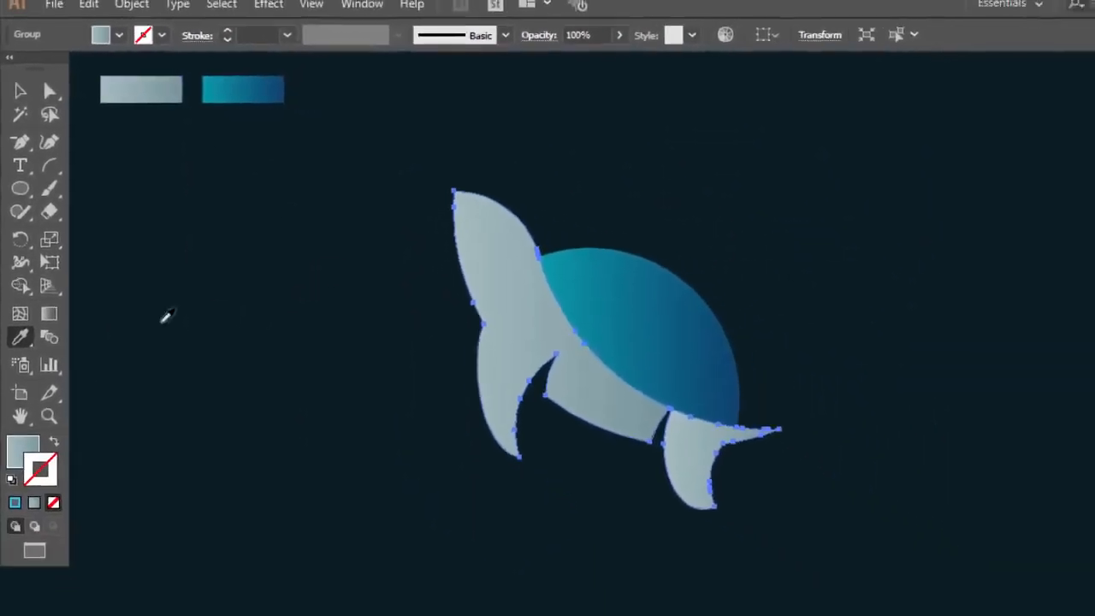
pyautogui.click(49, 314)
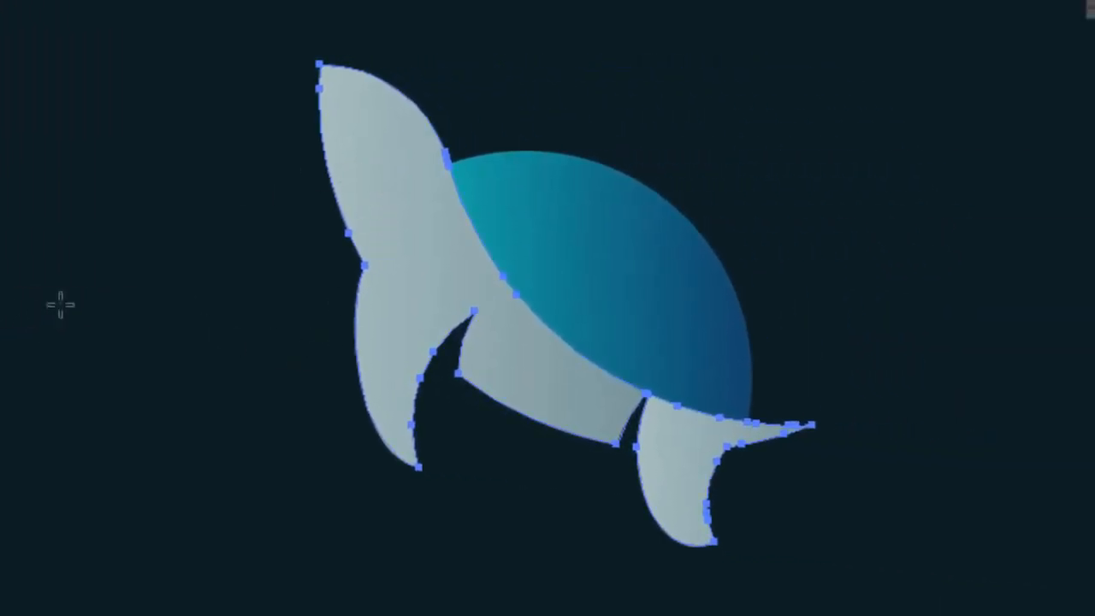
pyautogui.moveTo(356, 141); pyautogui.dragTo(651, 484)
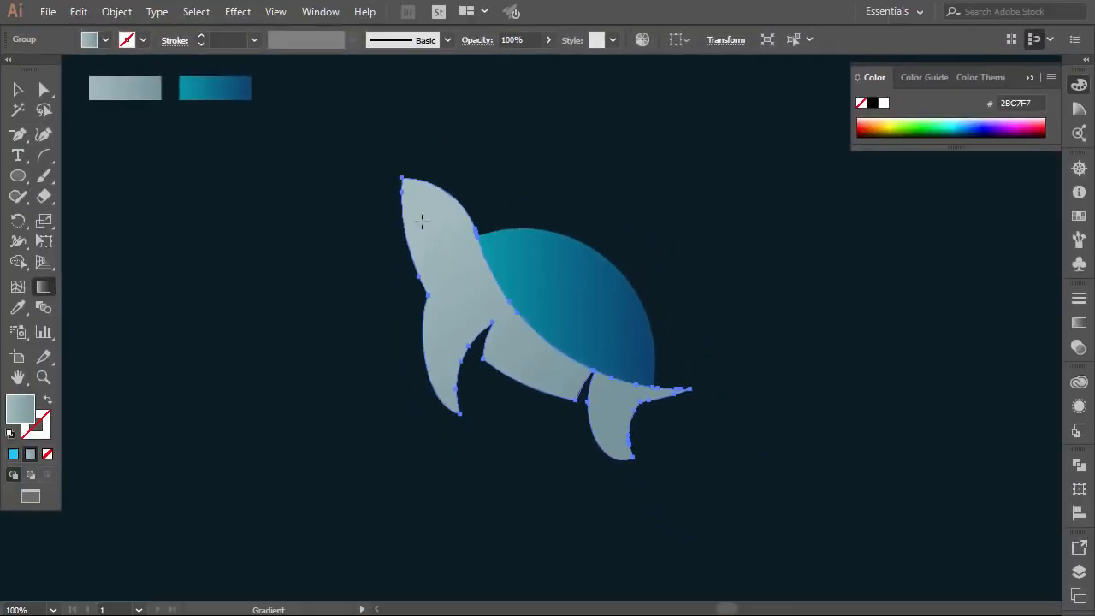
pyautogui.moveTo(422, 221); pyautogui.dragTo(511, 347)
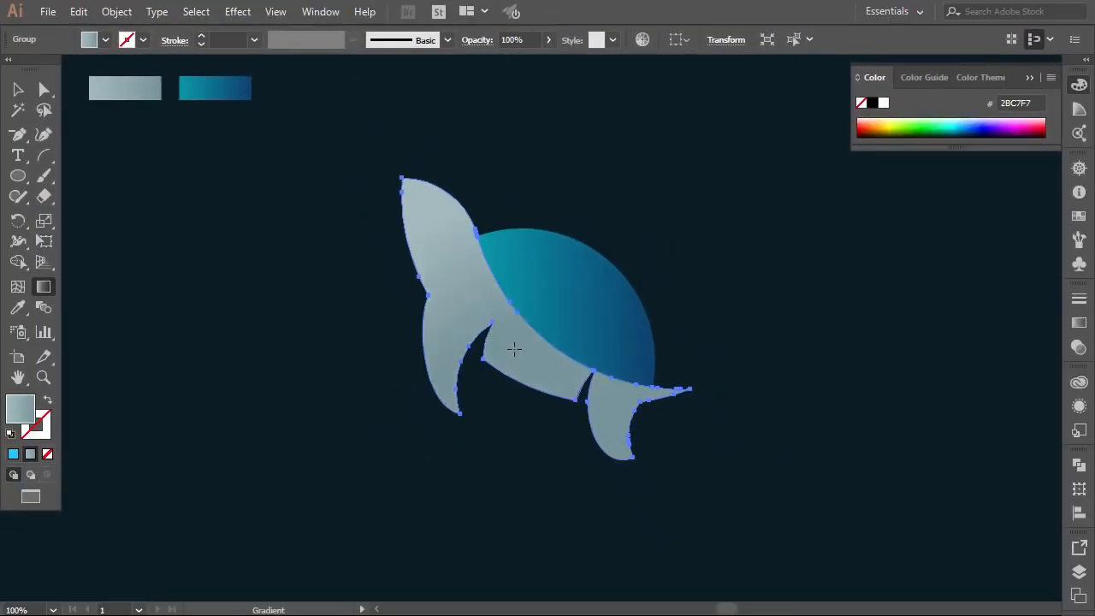
pyautogui.click(18, 89)
pyautogui.click(334, 475)
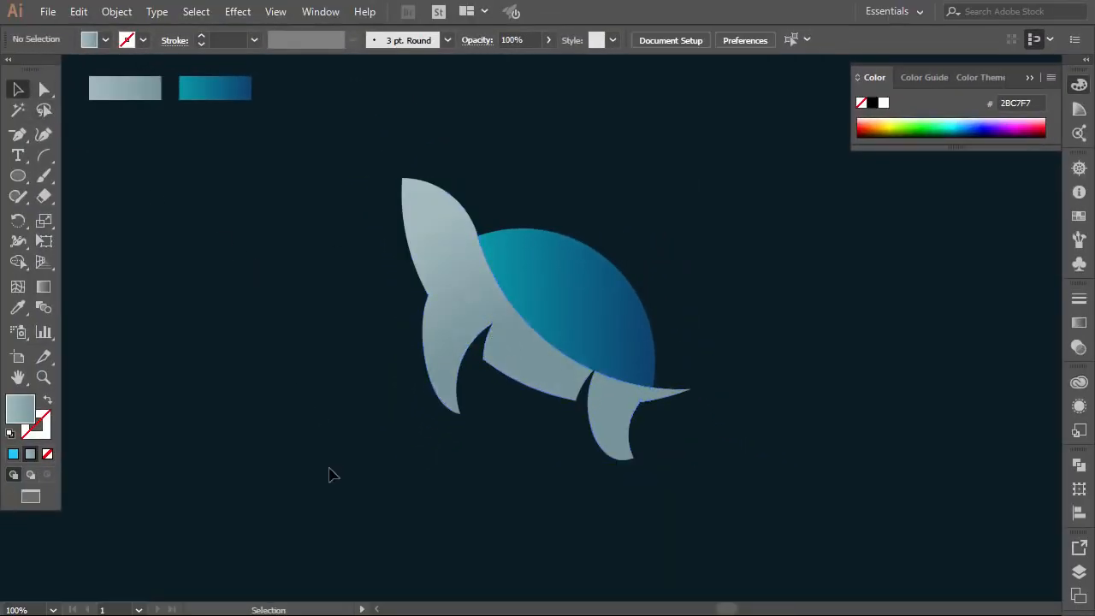
pyautogui.click(1031, 78)
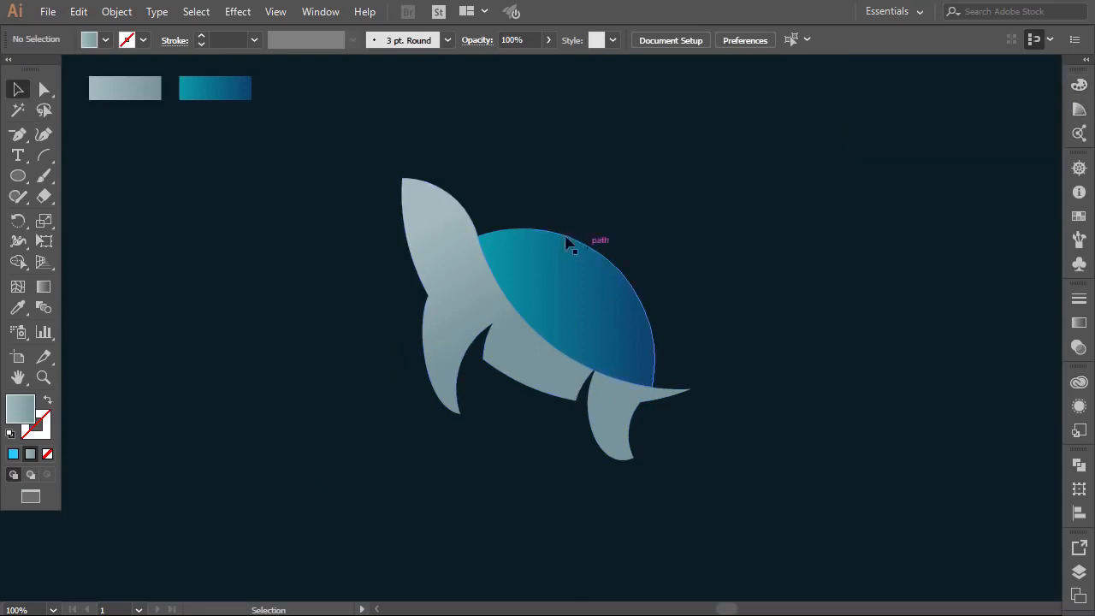
# Place a copy of the shell offset up and to the right, and remove its part outside the original shell with the Shape Builder
pyautogui.click(590, 299)
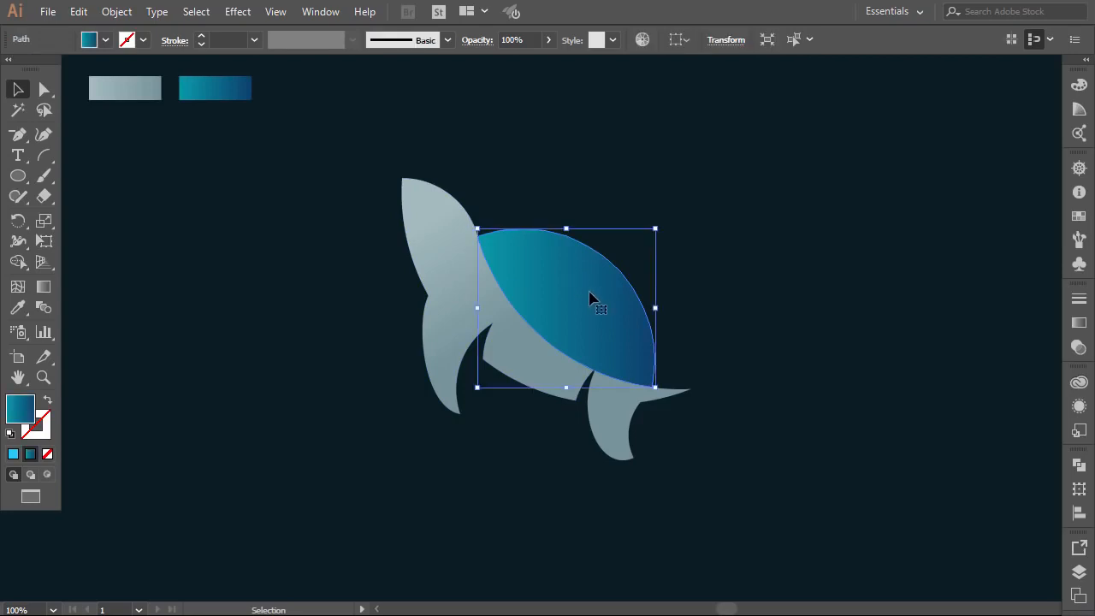
pyautogui.moveTo(590, 298); pyautogui.dragTo(638, 244)
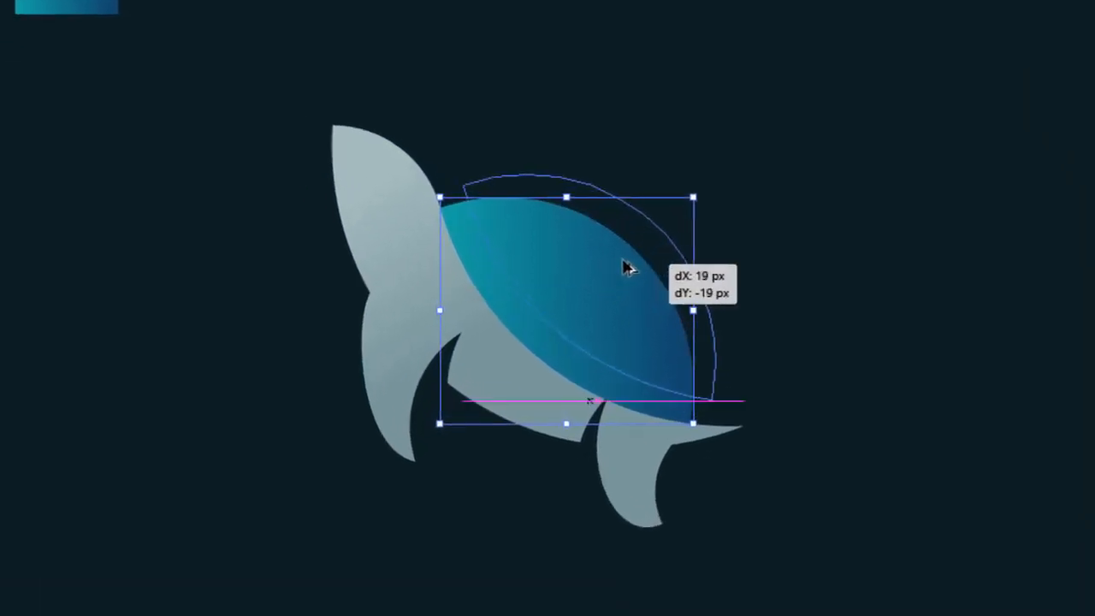
pyautogui.keyDown('shift'); pyautogui.click(544, 317); pyautogui.keyUp('shift')
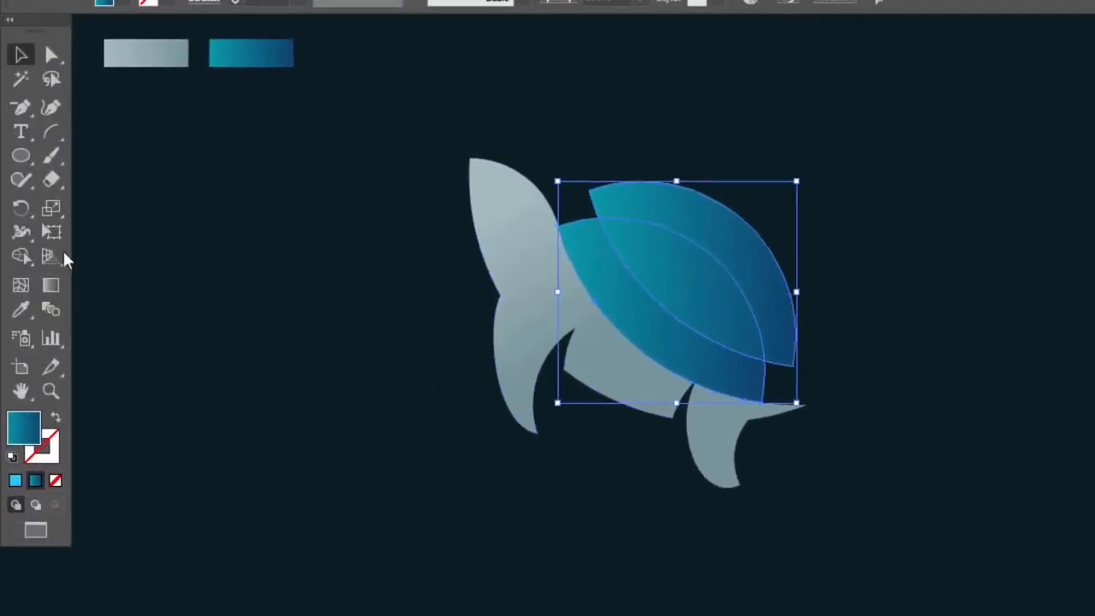
pyautogui.click(26, 256)
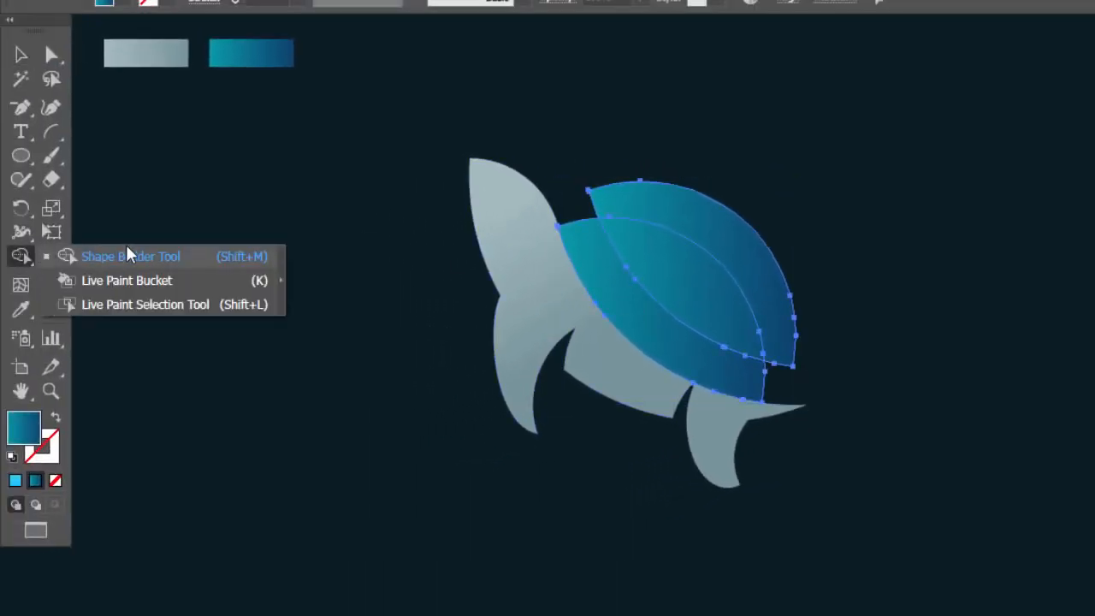
pyautogui.click(97, 256)
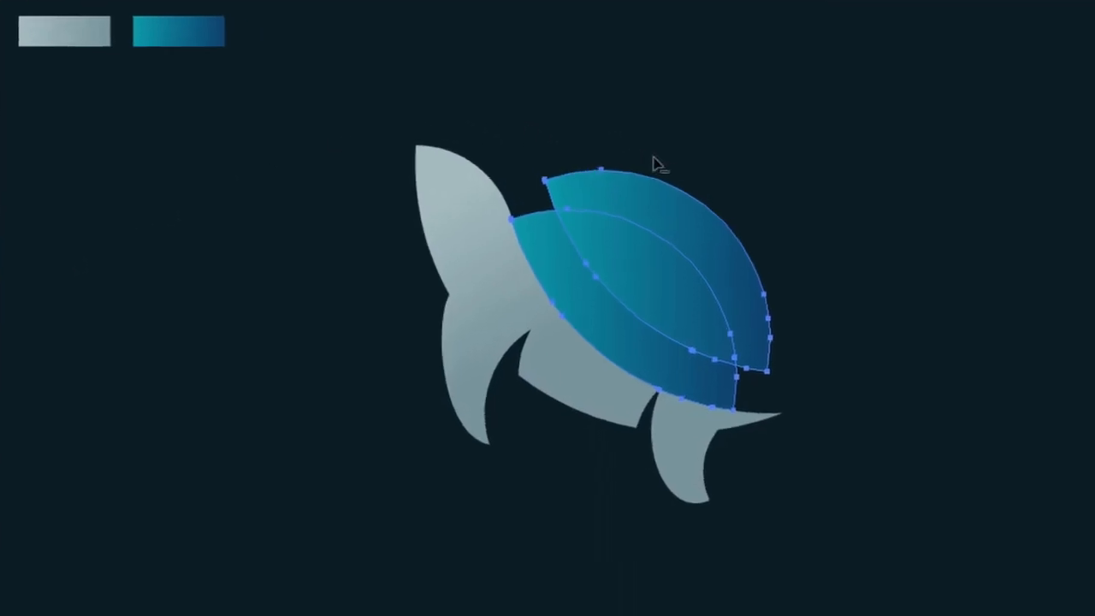
pyautogui.keyDown('alt'); pyautogui.click(623, 180); pyautogui.keyUp('alt')
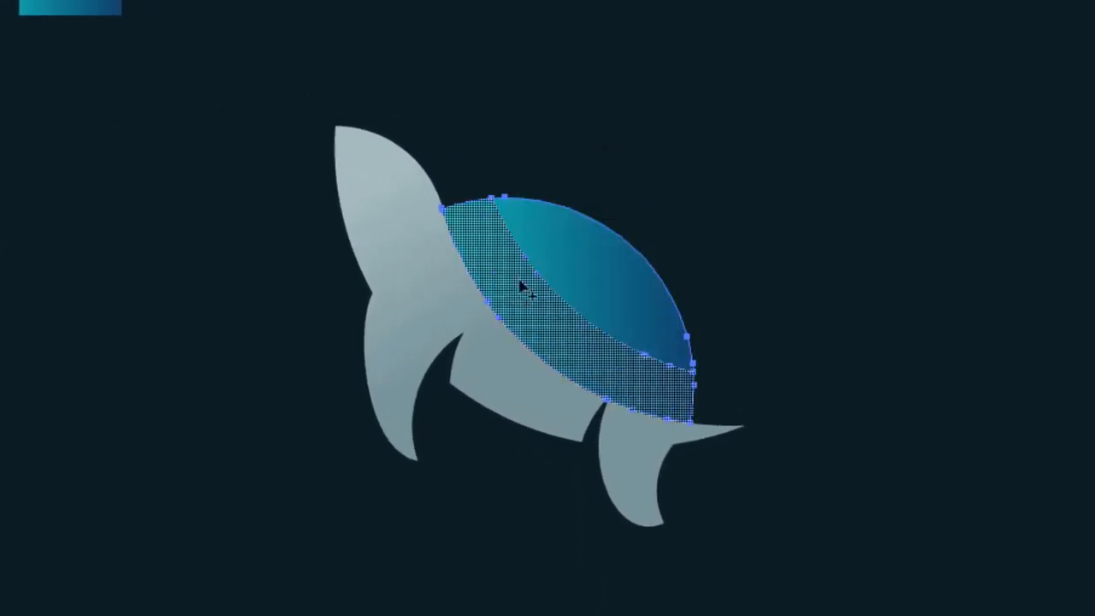
pyautogui.click(21, 91)
pyautogui.click(85, 213)
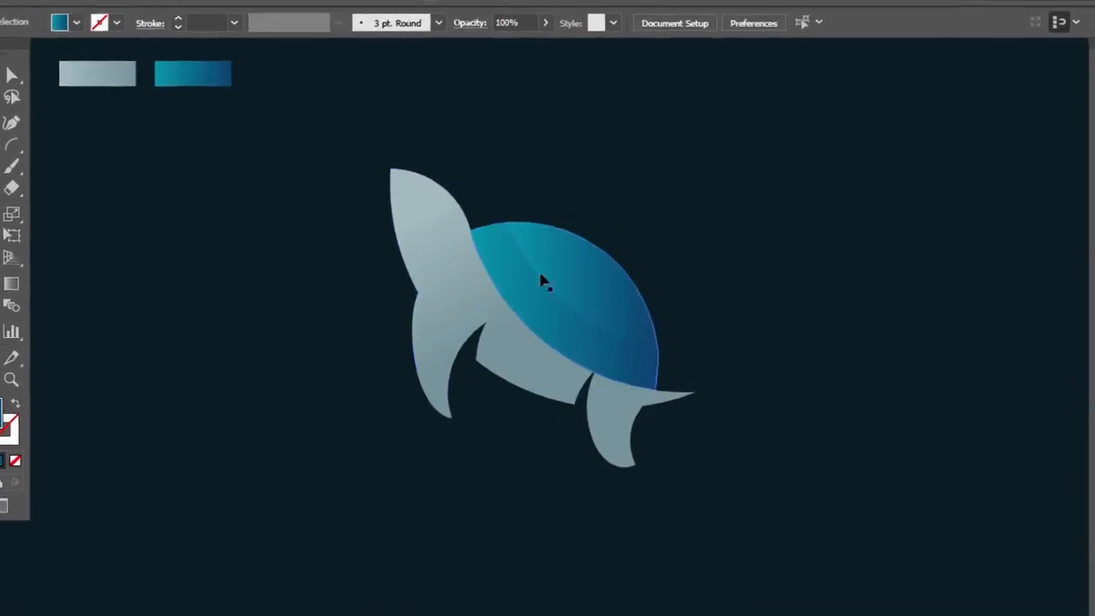
# Set the end colour stop of the upper shell piece's gradient to white at 60% opacity
pyautogui.click(544, 280)
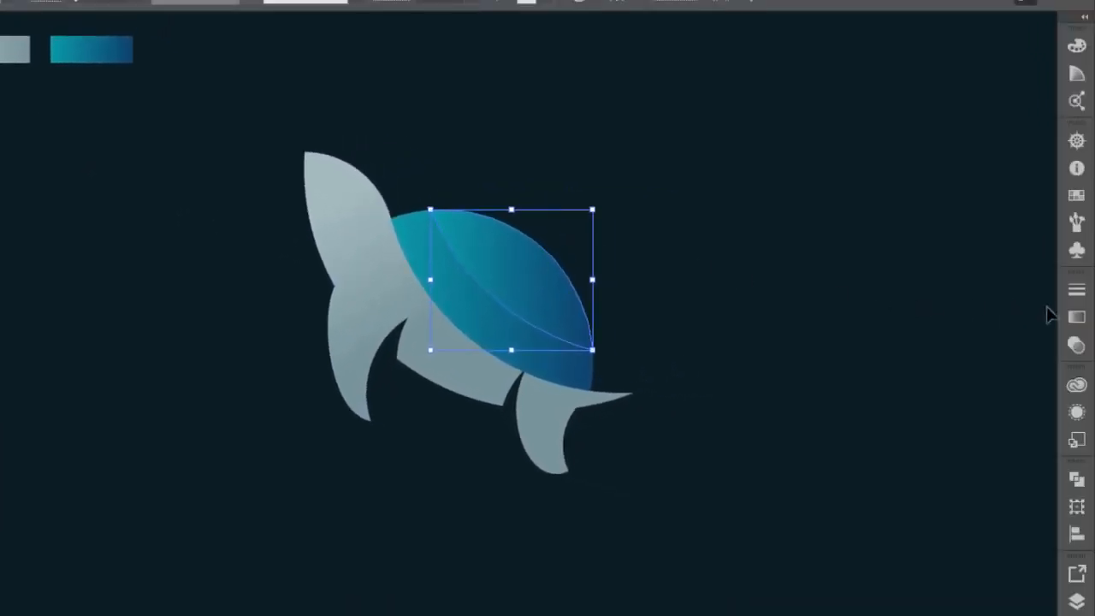
pyautogui.click(1076, 317)
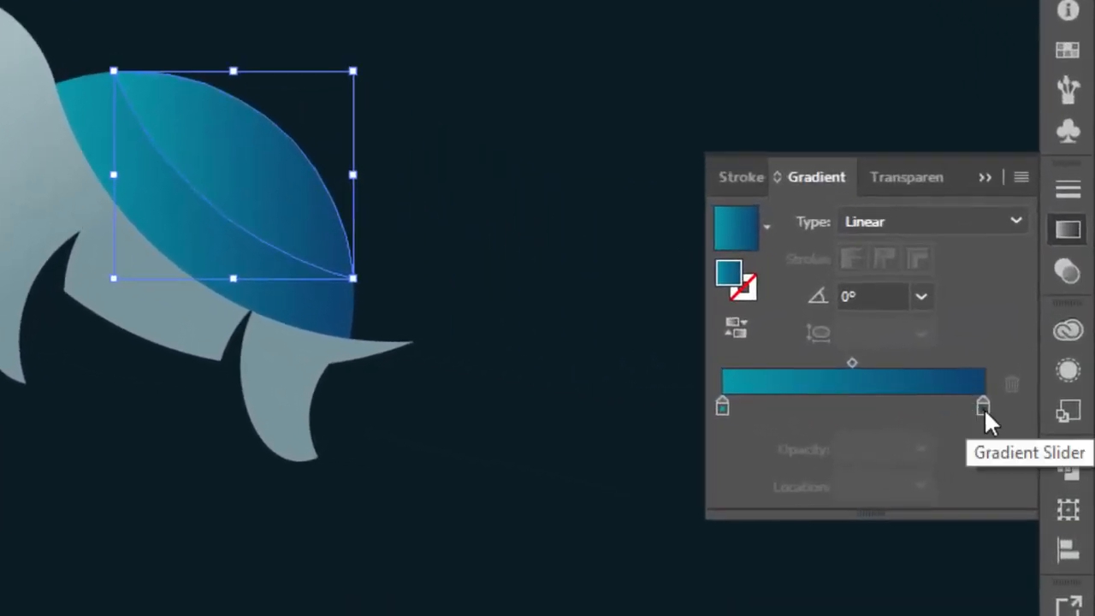
pyautogui.doubleClick(984, 409)
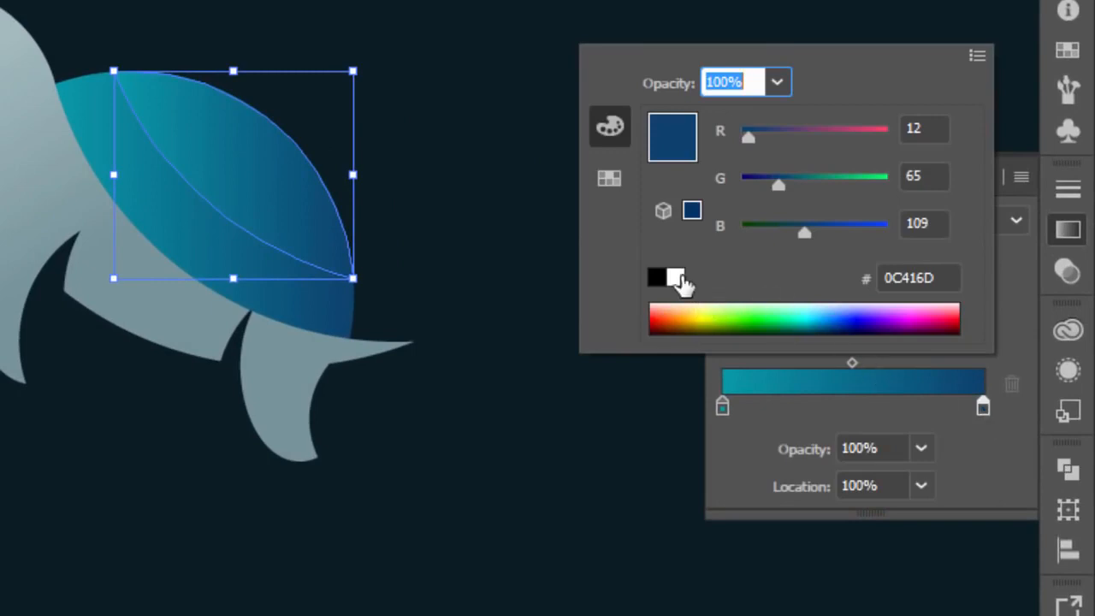
pyautogui.click(676, 277)
pyautogui.click(977, 411)
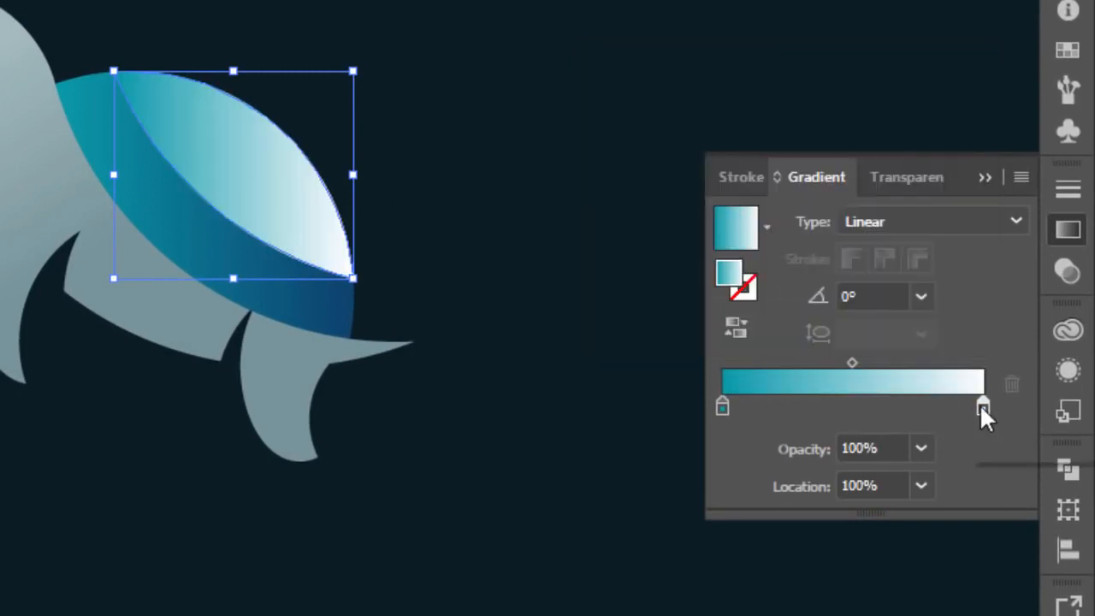
pyautogui.click(922, 449)
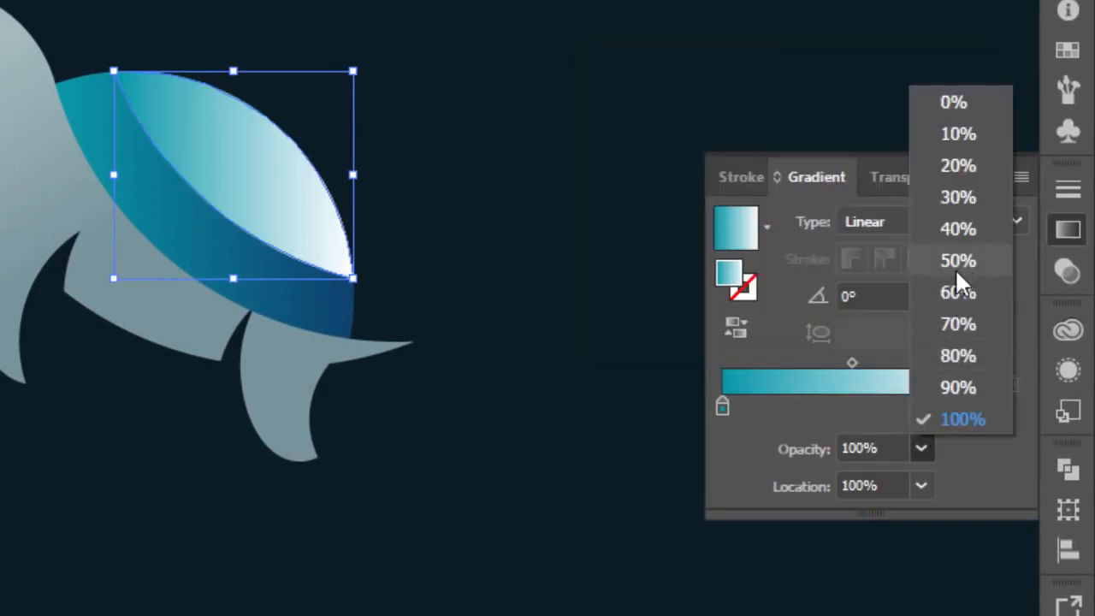
pyautogui.click(958, 293)
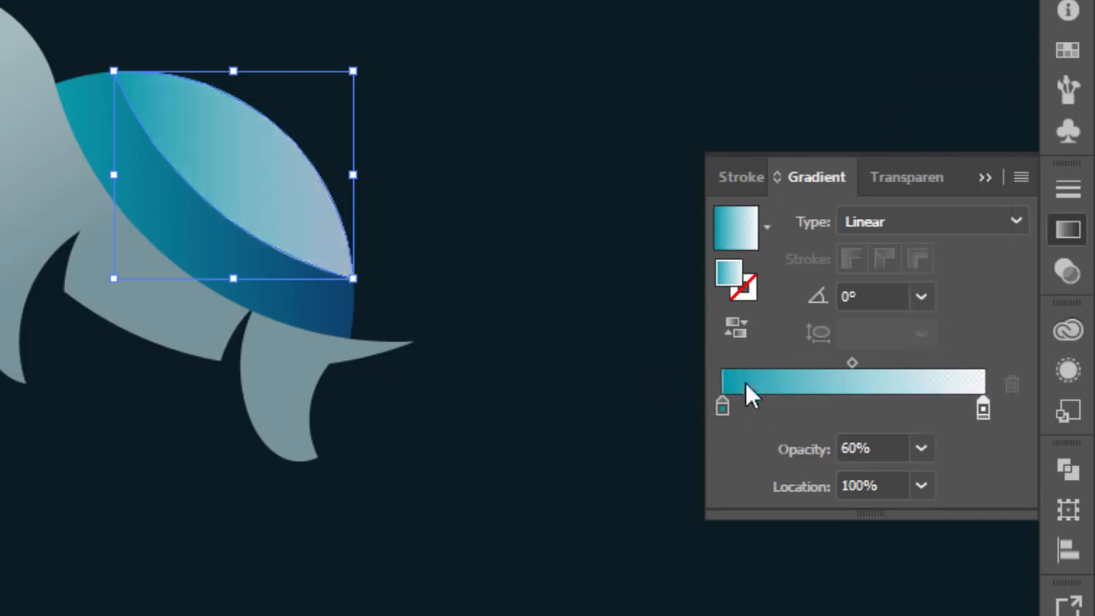
# Set the starting colour stop of the upper shell piece's gradient to white at 0% opacity
pyautogui.click(725, 406)
pyautogui.doubleClick(725, 406)
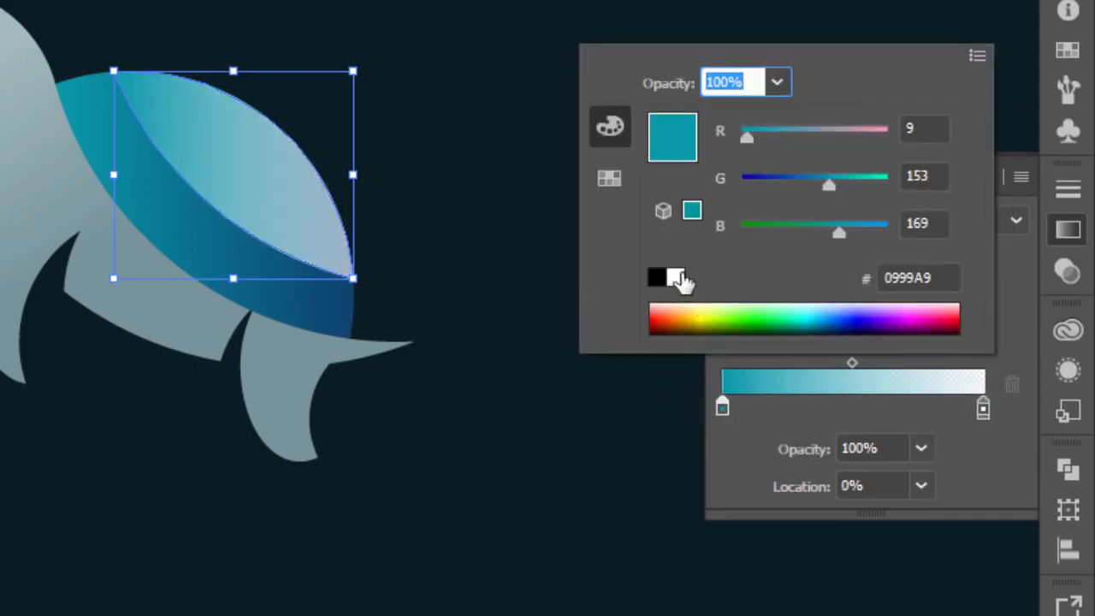
pyautogui.click(676, 277)
pyautogui.click(921, 447)
pyautogui.click(921, 447)
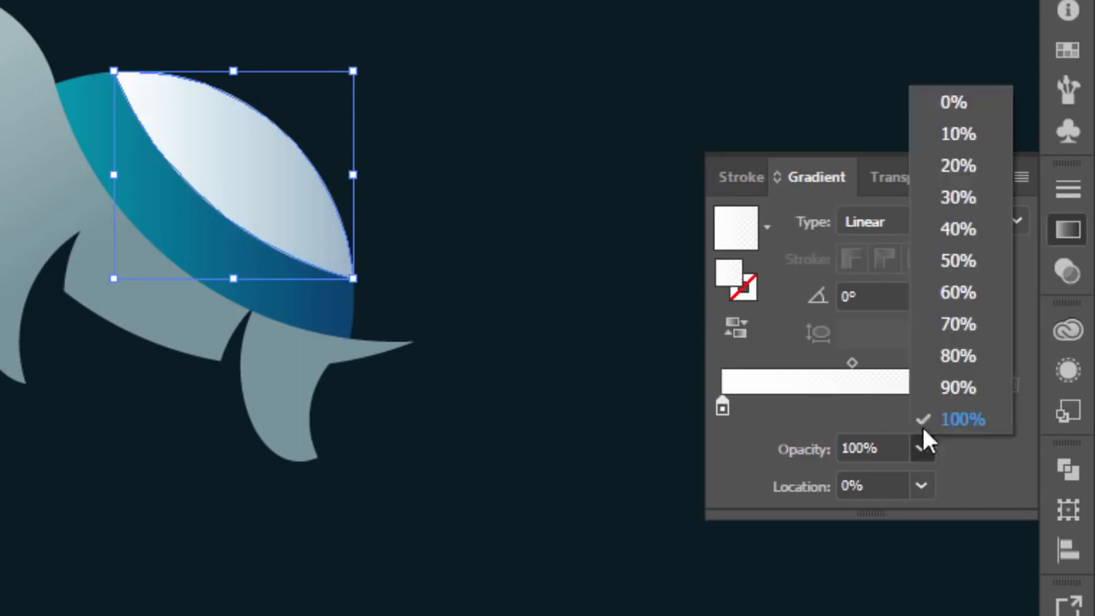
pyautogui.click(955, 103)
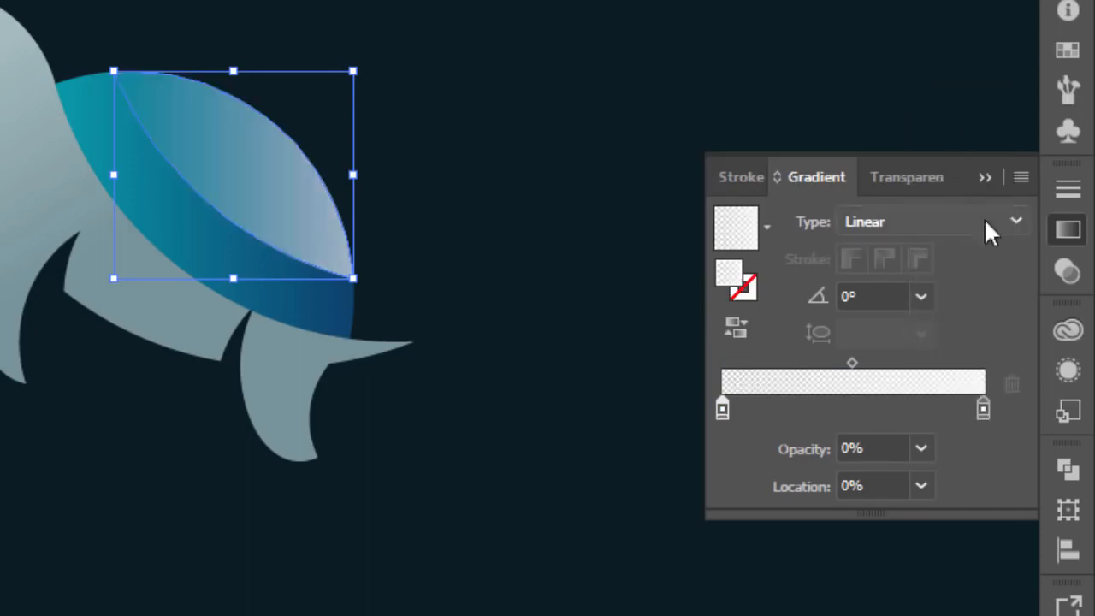
# Change the blending mode of the upper shell piece to Soft Light
pyautogui.click(986, 175)
pyautogui.click(1066, 272)
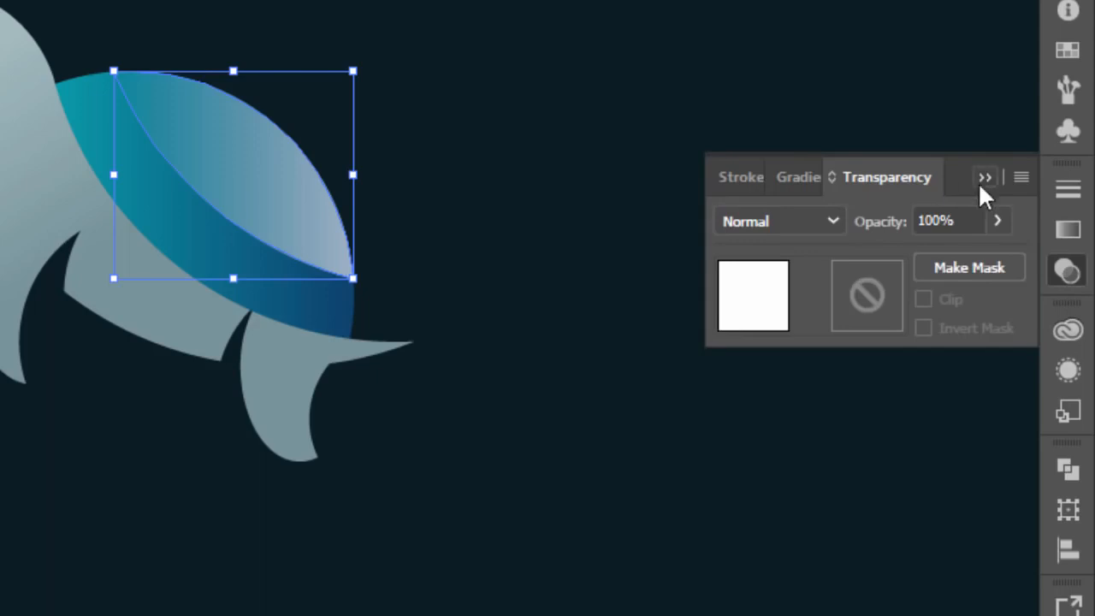
pyautogui.click(834, 221)
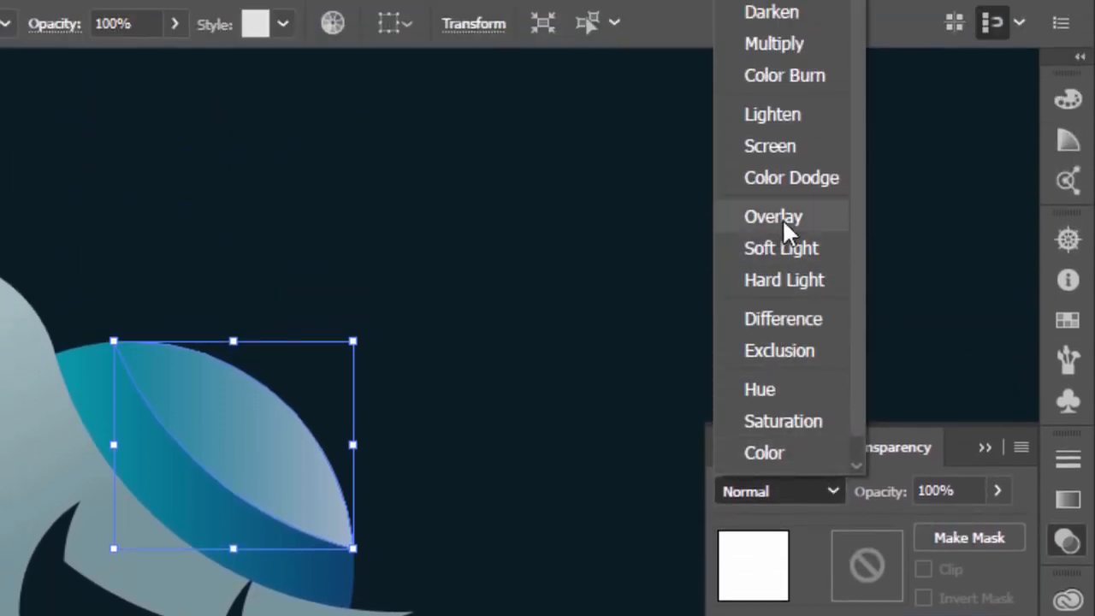
pyautogui.click(767, 165)
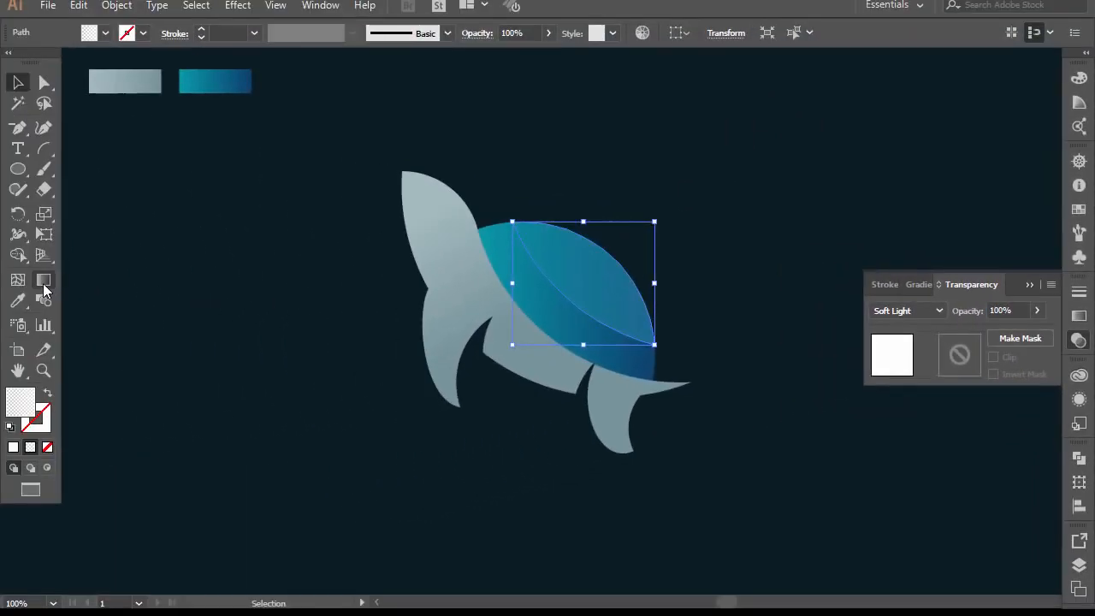
# Redraw the highlight's gradient diagonally from the shell's outer edge down to the highlight's inner curve, and deselect it
pyautogui.click(48, 282)
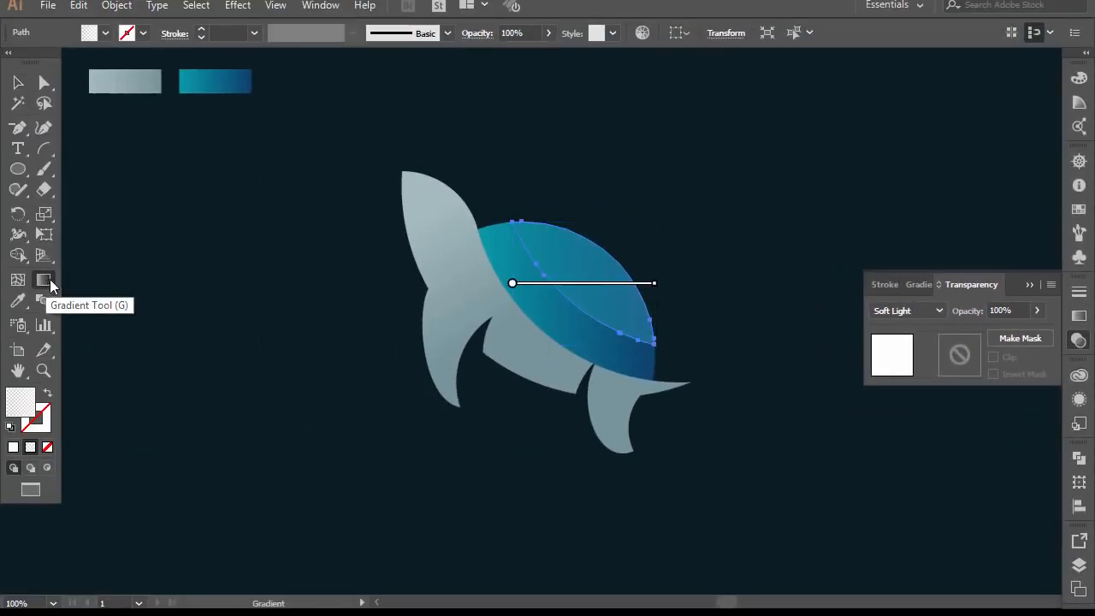
pyautogui.moveTo(587, 235)
pyautogui.mouseDown()
pyautogui.moveTo(542, 262)
pyautogui.moveTo(578, 296)
pyautogui.mouseUp()
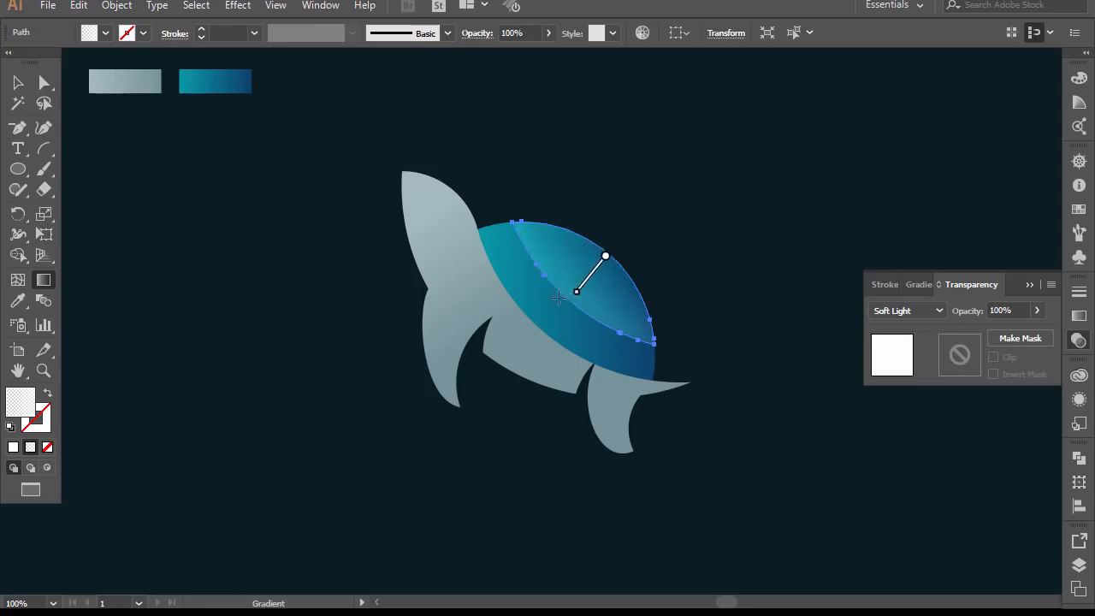
pyautogui.click(18, 82)
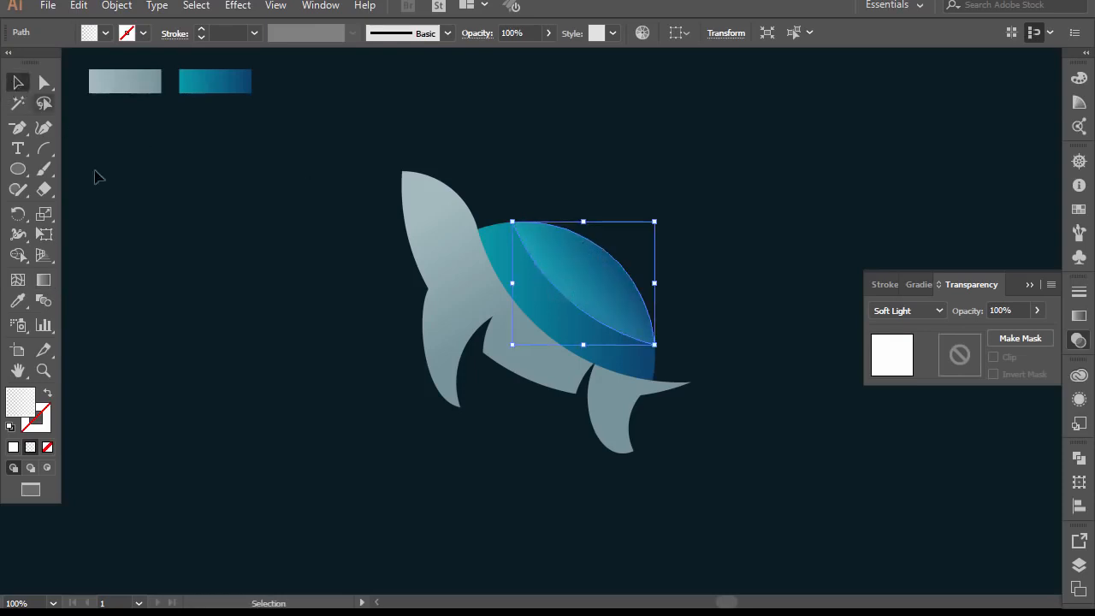
pyautogui.click(261, 366)
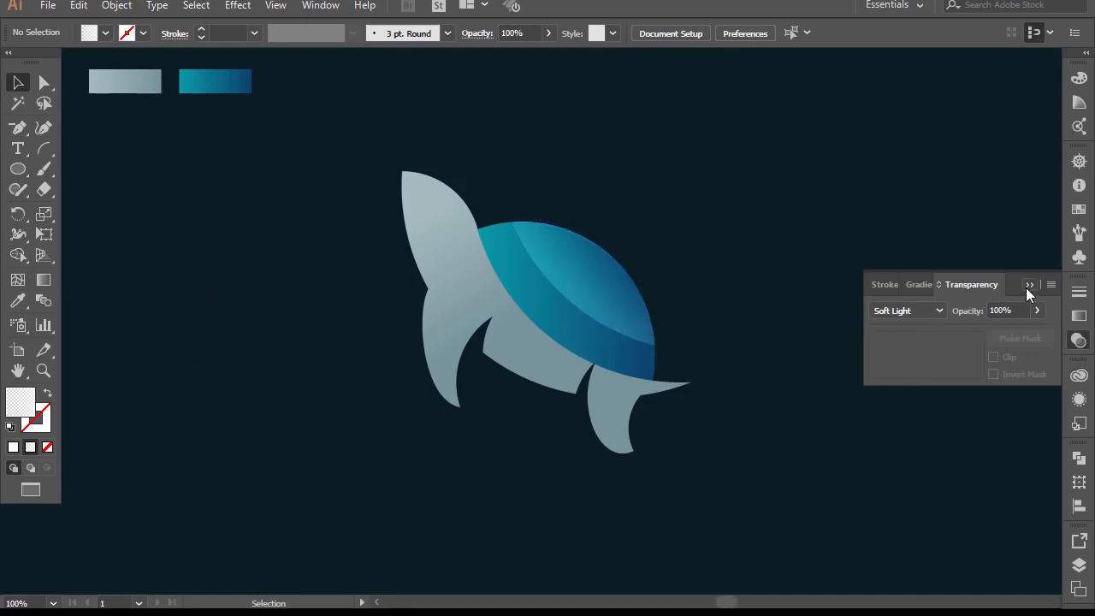
# Duplicate the shell highlight towards the shell's upper outer edge and trim away the part outside the shell with the Shape Builder
pyautogui.moveTo(591, 285); pyautogui.dragTo(647, 252)
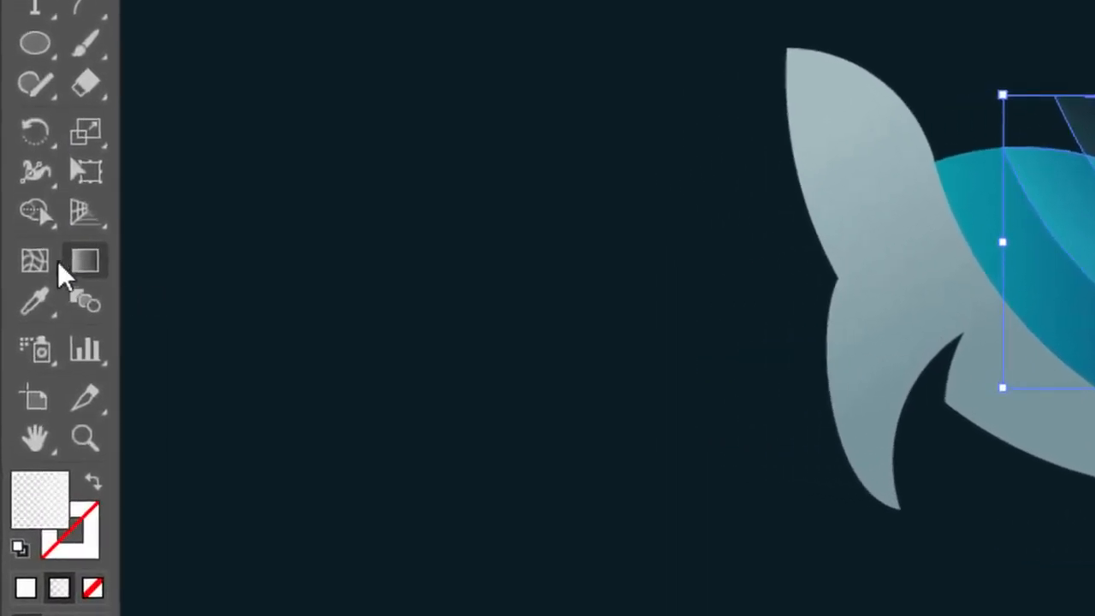
pyautogui.click(43, 216)
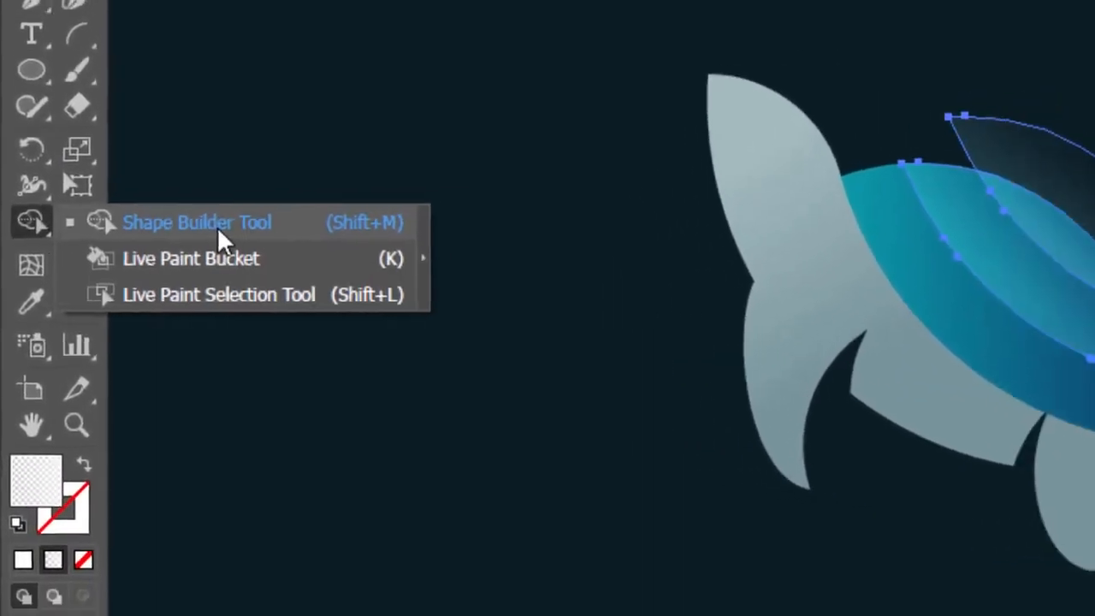
pyautogui.click(241, 219)
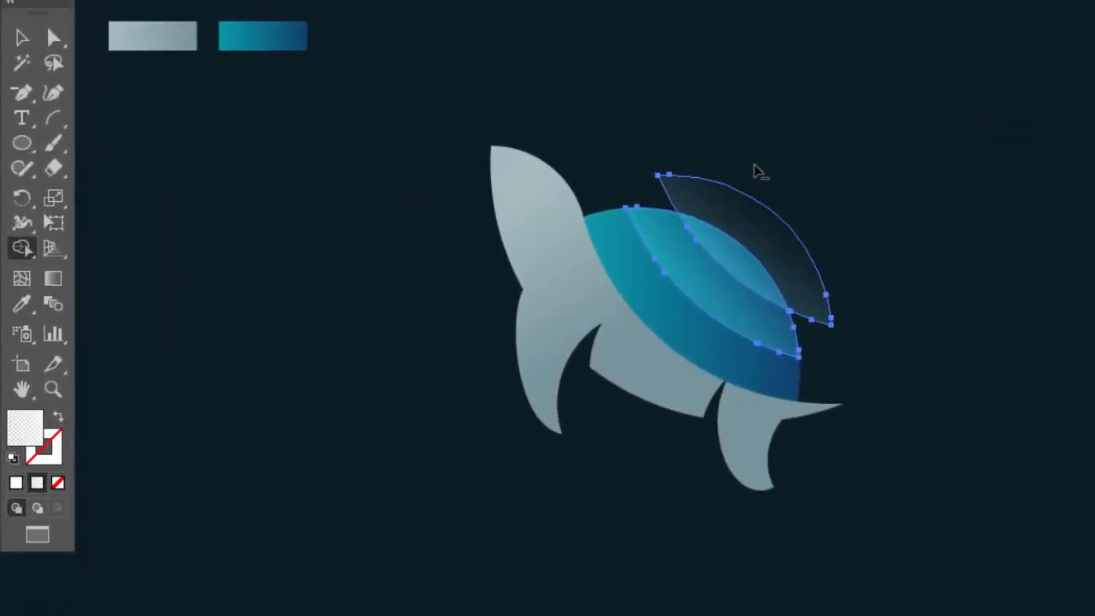
pyautogui.keyDown('alt'); pyautogui.click(736, 204); pyautogui.keyUp('alt')
pyautogui.click(23, 41)
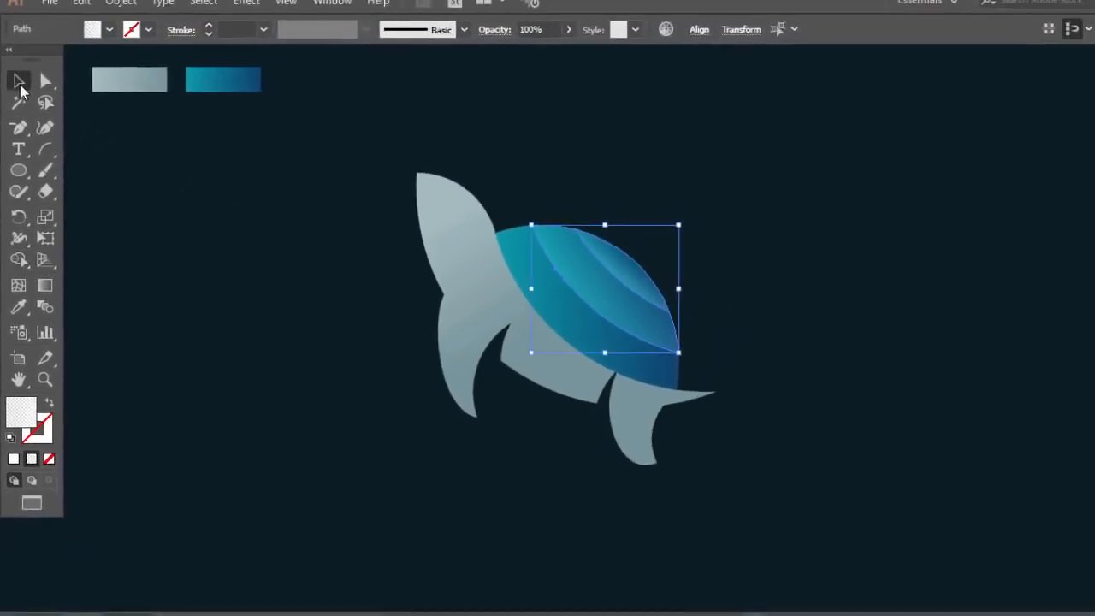
pyautogui.click(250, 251)
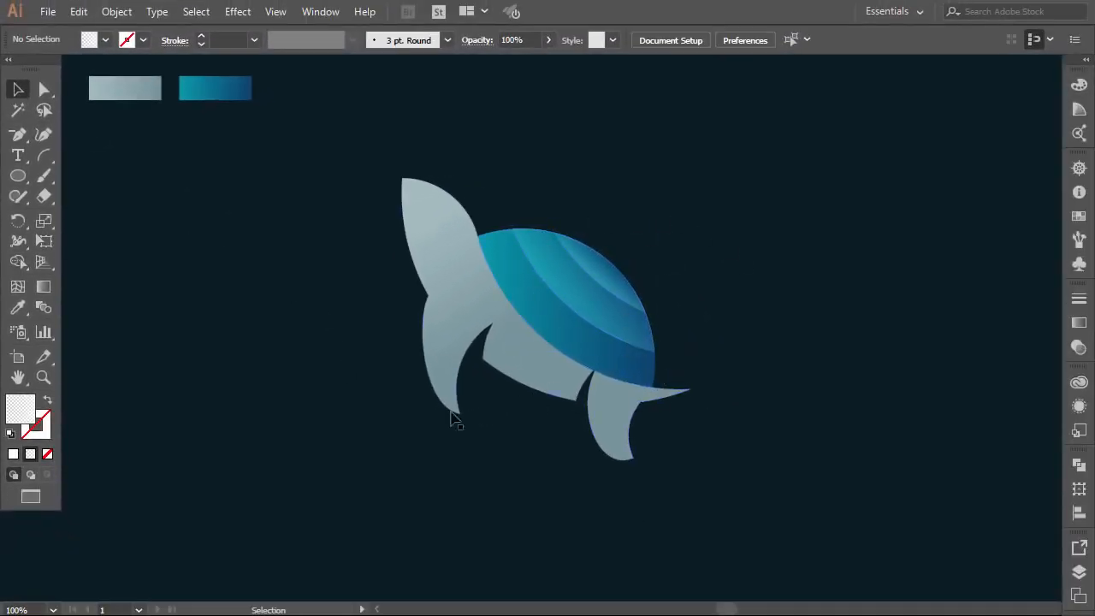
# Draw a Pen tool curve from the neck-shell junction to the shell's tail end, bowing slightly below the shell's lower edge
pyautogui.click(18, 135)
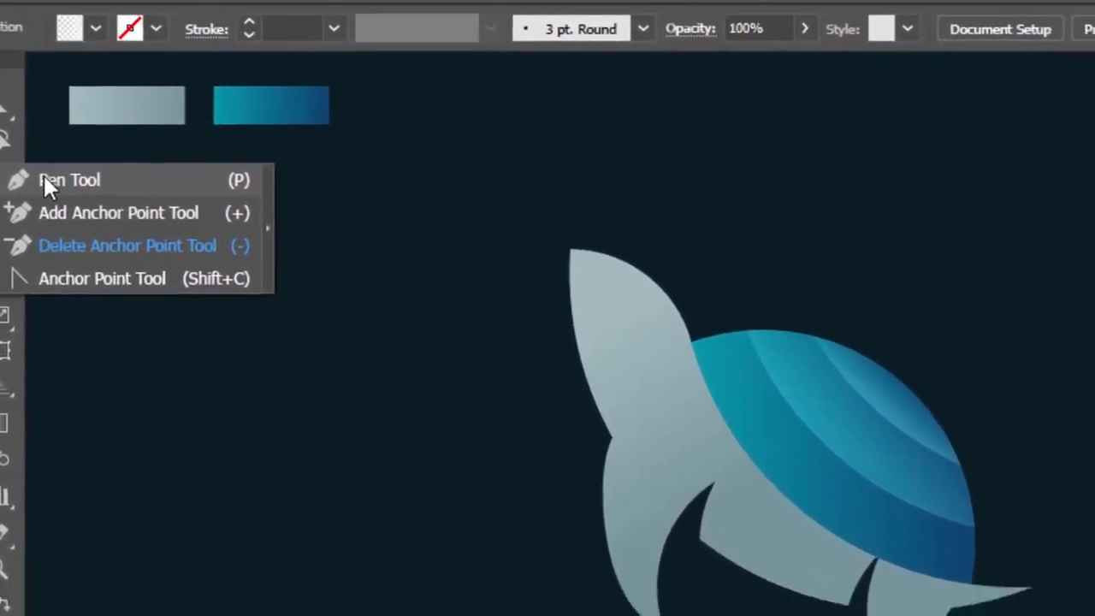
pyautogui.click(120, 219)
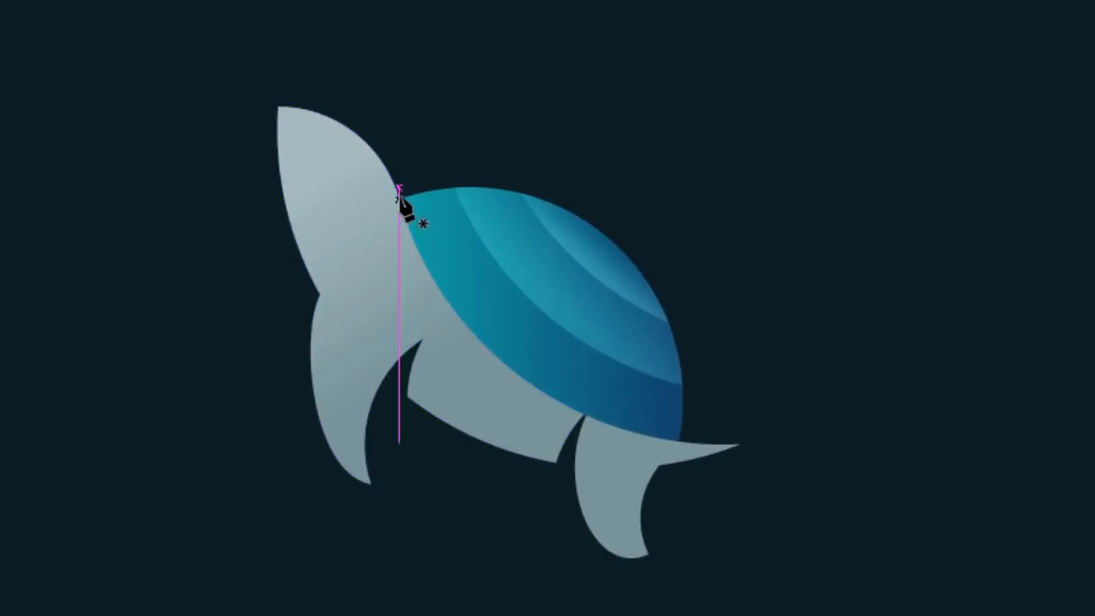
pyautogui.click(398, 203)
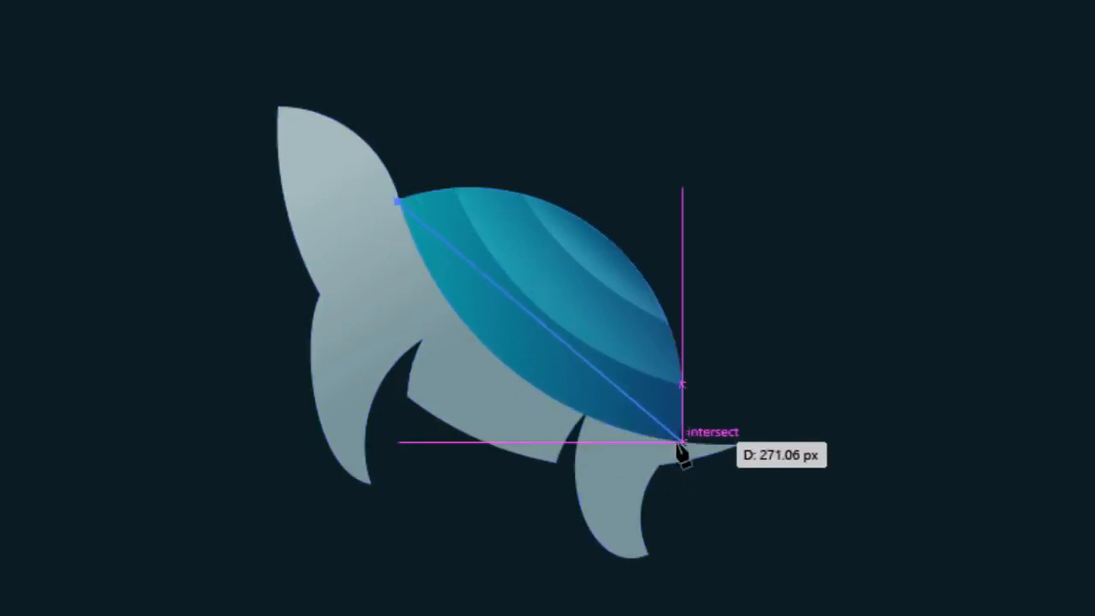
pyautogui.moveTo(682, 442); pyautogui.dragTo(964, 463)
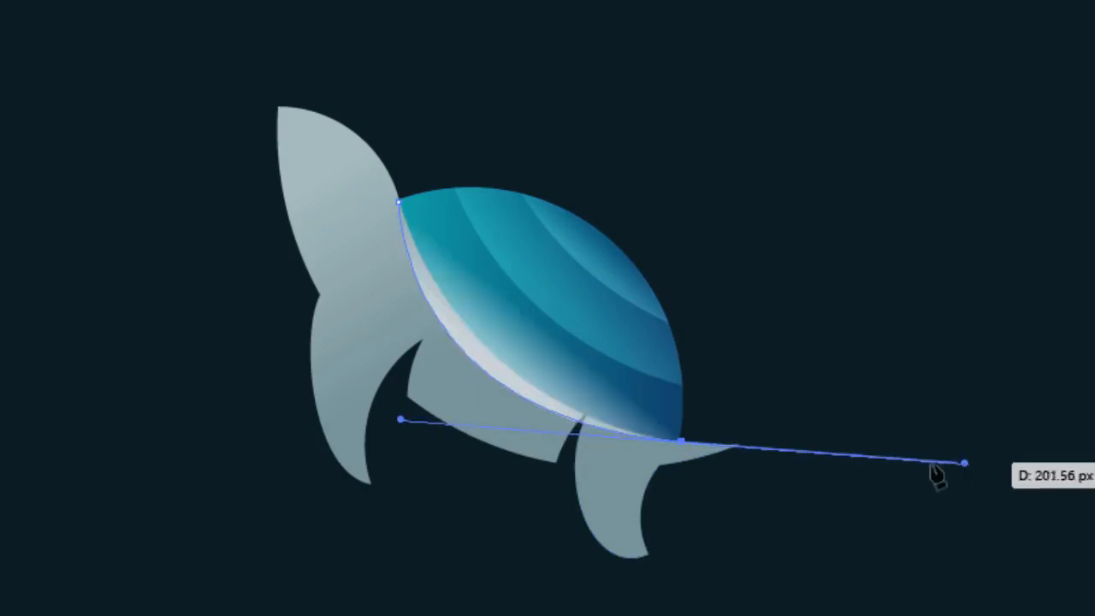
pyautogui.click(669, 442)
# Close the curve into a shape with straight segments running outside the shell's dome back to the neck, and deselect it
pyautogui.click(796, 359)
pyautogui.click(750, 201)
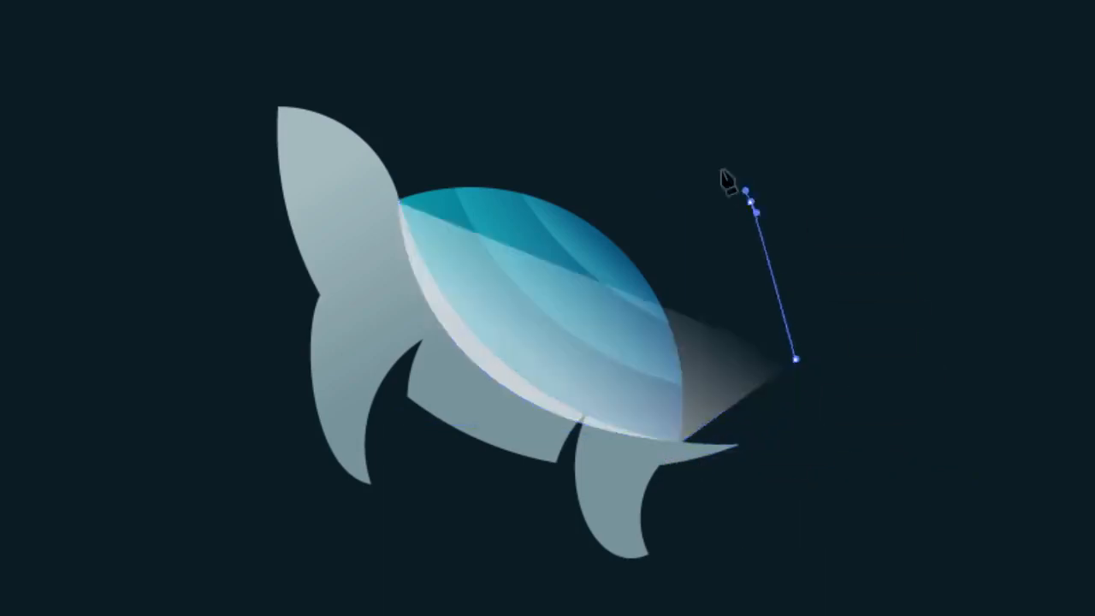
pyautogui.click(659, 121)
pyautogui.click(493, 88)
pyautogui.click(431, 106)
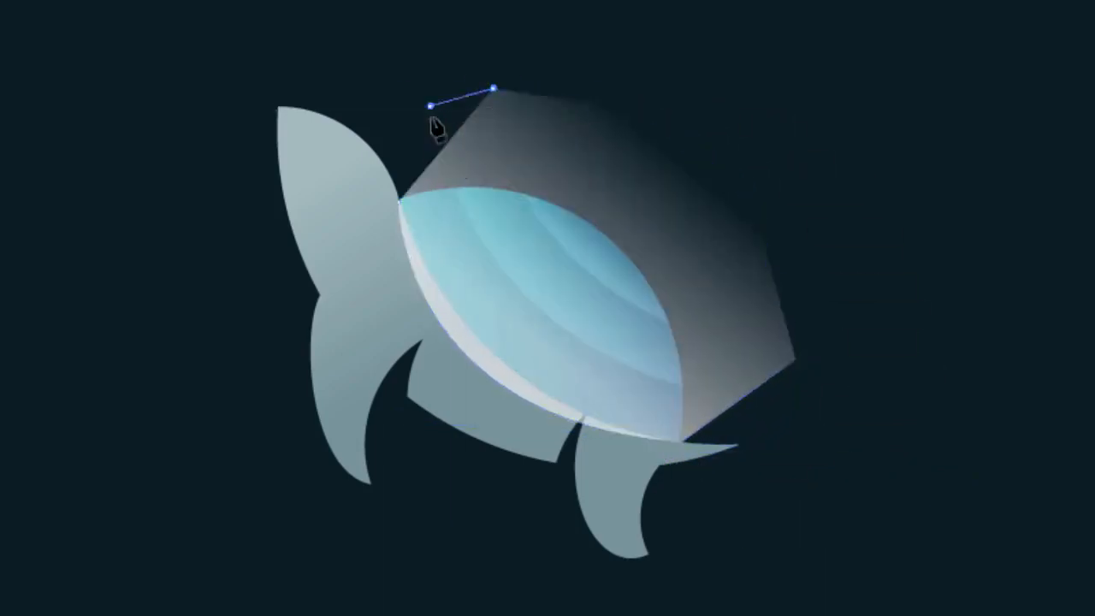
pyautogui.click(398, 202)
pyautogui.press('v')
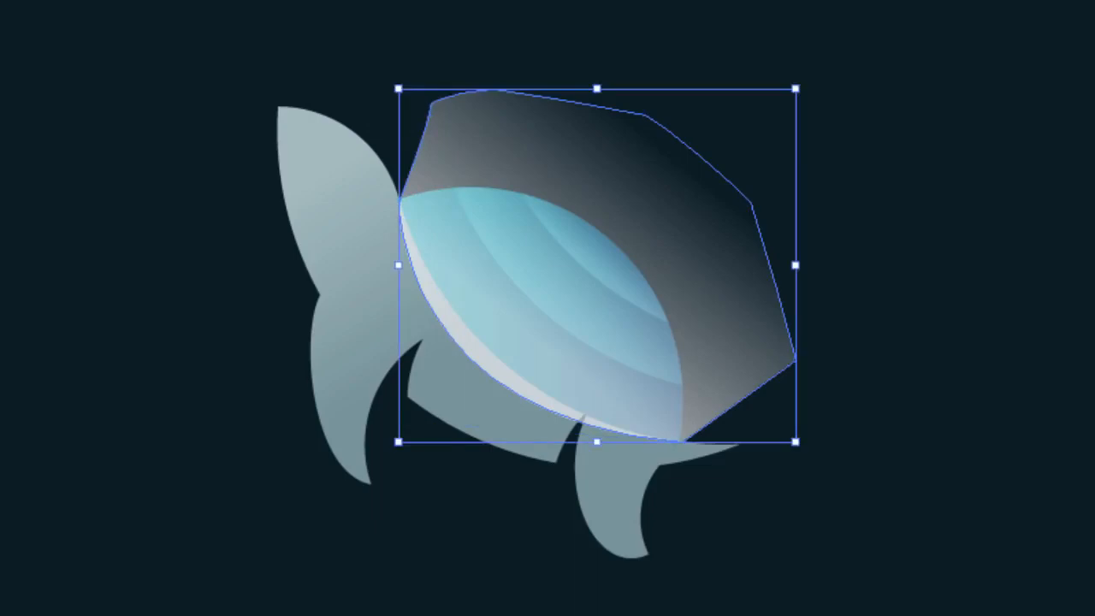
pyautogui.hotkey('ctrl', 'shift', 'a')
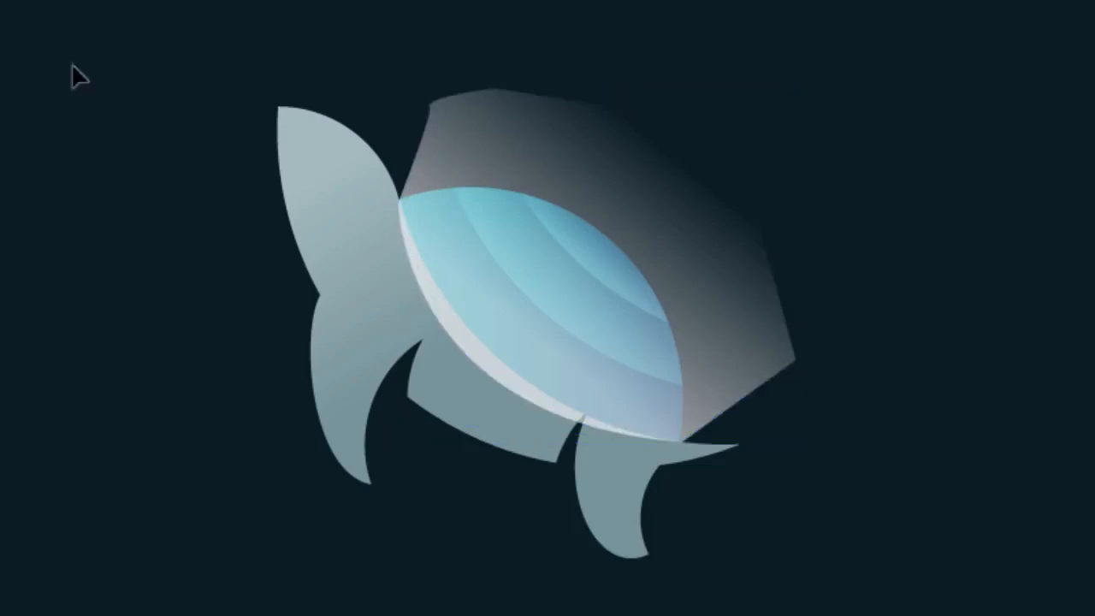
# Remove the new shape's area over and outside the shell with the Shape Builder, keeping only the strip overlapping the body
pyautogui.click(470, 191)
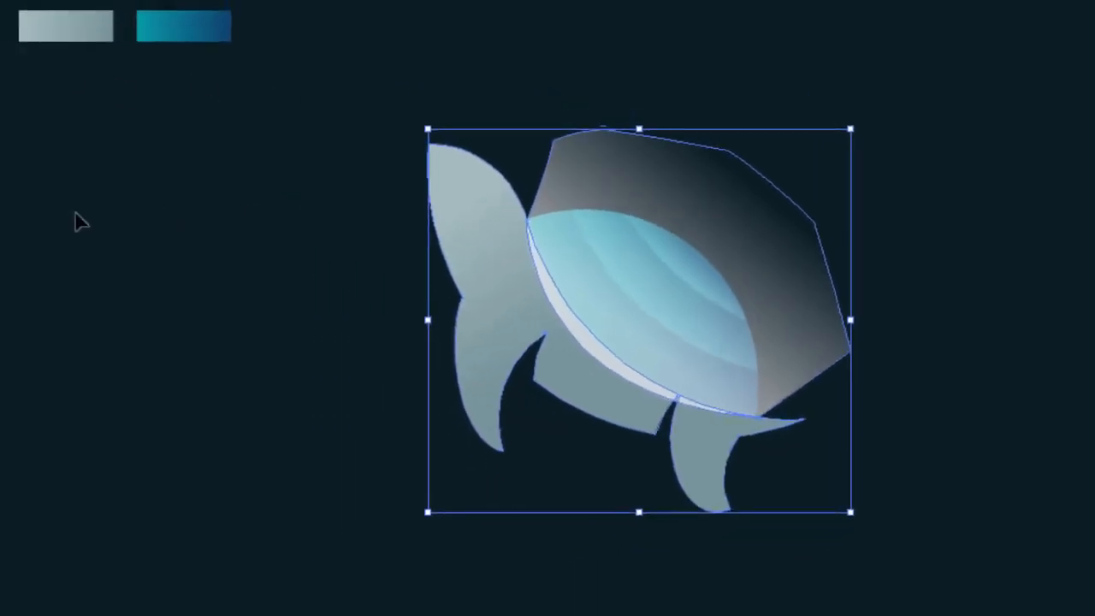
pyautogui.click(22, 252)
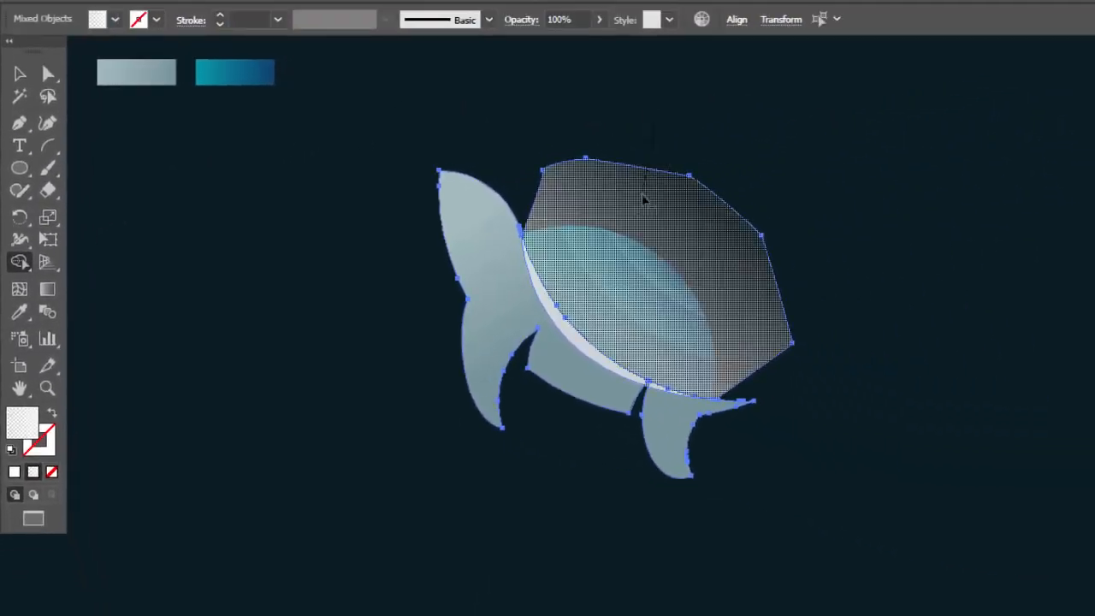
pyautogui.keyDown('alt'); pyautogui.click(643, 200); pyautogui.keyUp('alt')
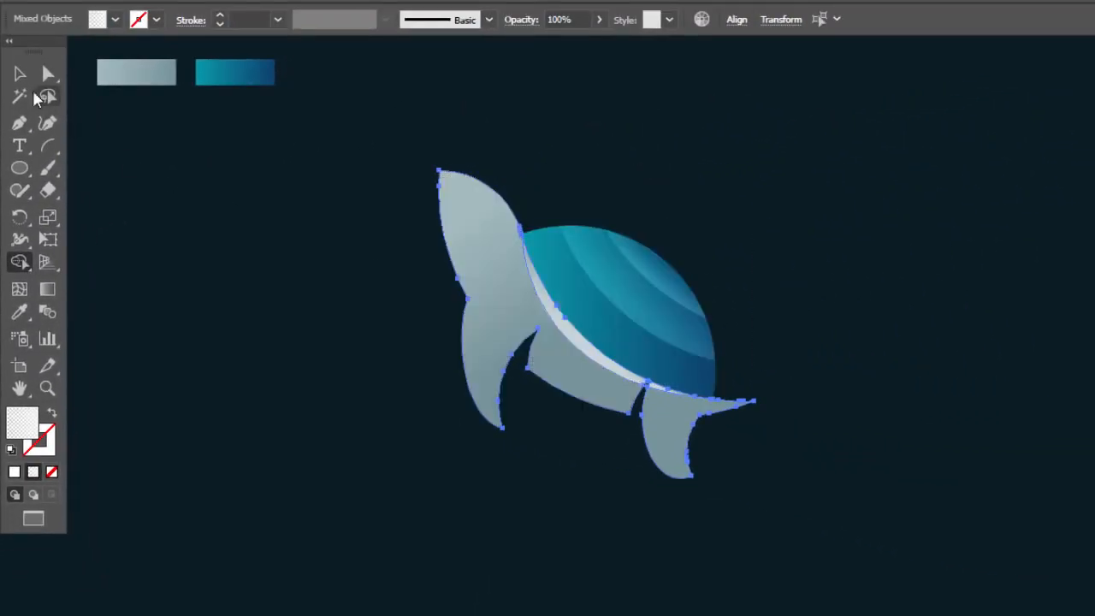
pyautogui.click(18, 74)
pyautogui.click(319, 292)
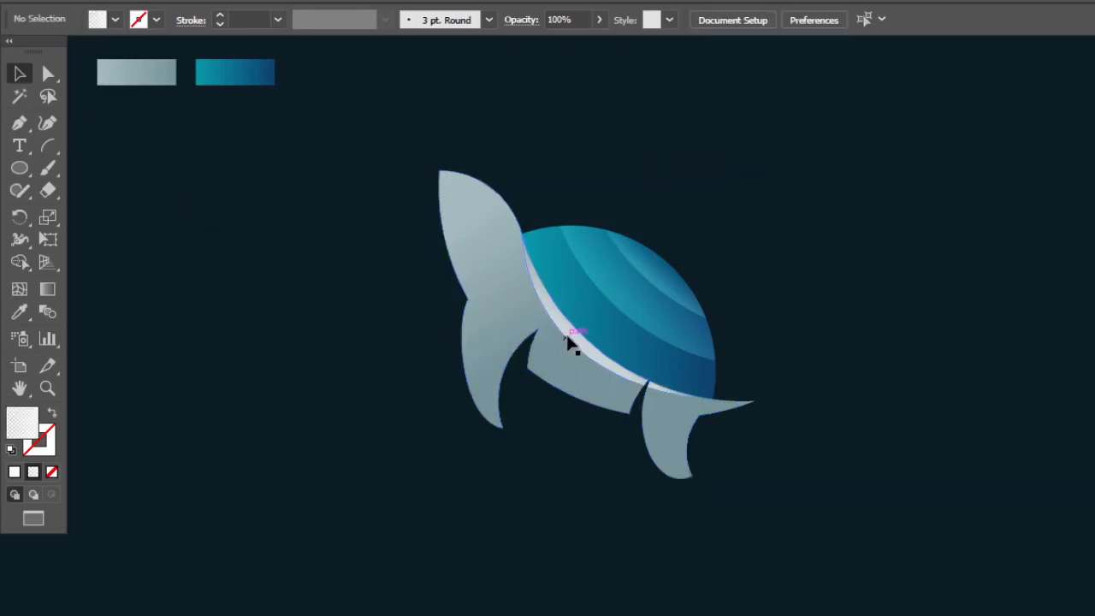
# Fill both pieces of the thin strip beneath the shell with the grey gradient sampled from the swatch rectangle
pyautogui.click(567, 342)
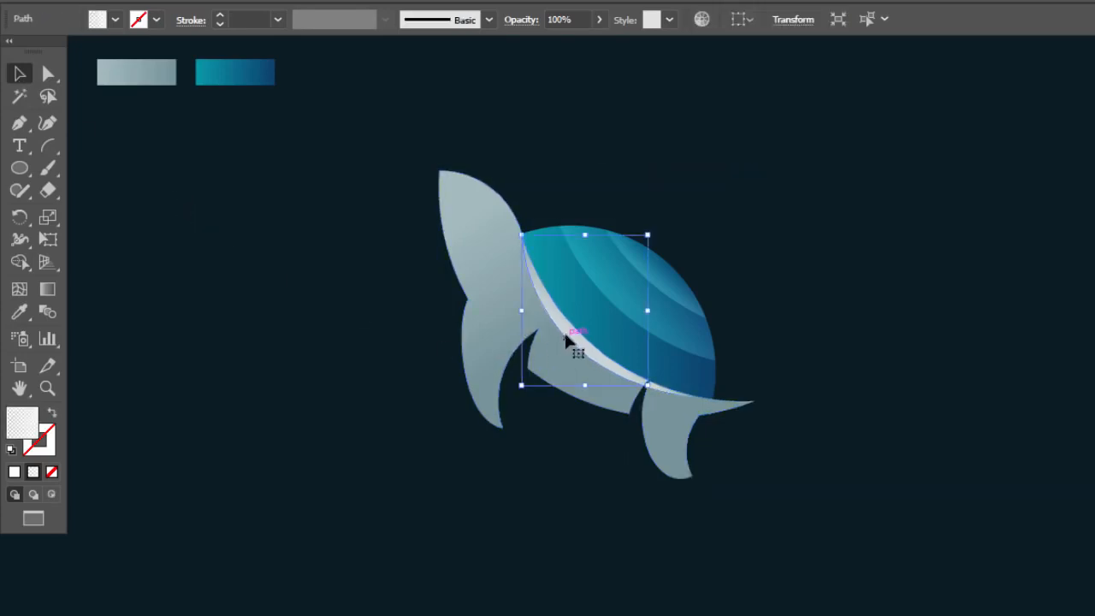
pyautogui.keyDown('shift'); pyautogui.click(666, 394); pyautogui.keyUp('shift')
pyautogui.click(19, 311)
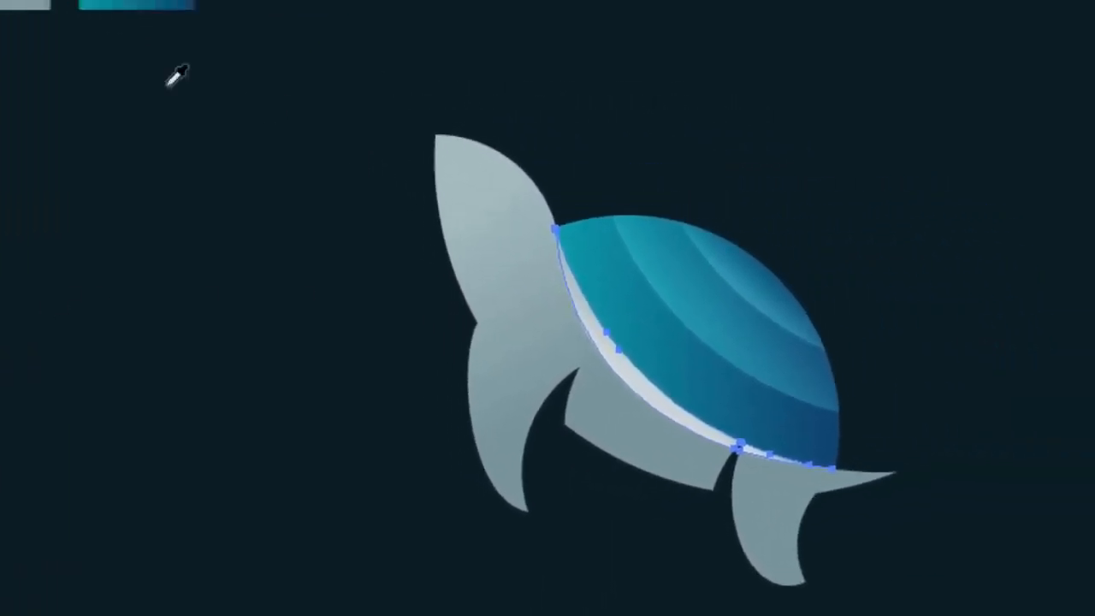
pyautogui.click(159, 123)
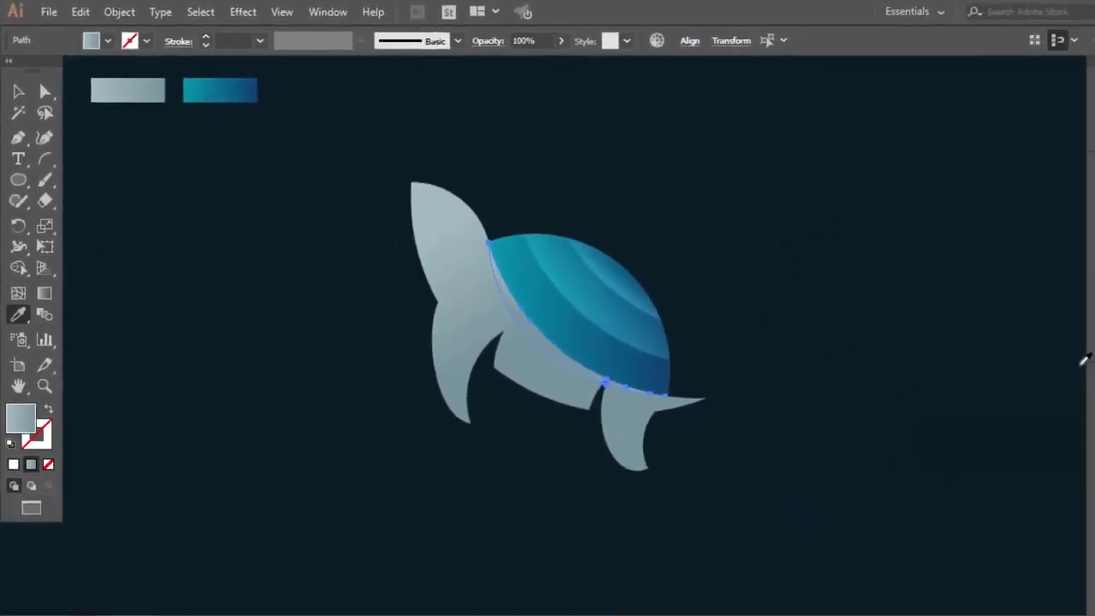
# Turn the strip beneath the shell into a shadow with Multiply blending at 50% opacity, and deselect it
pyautogui.click(1070, 370)
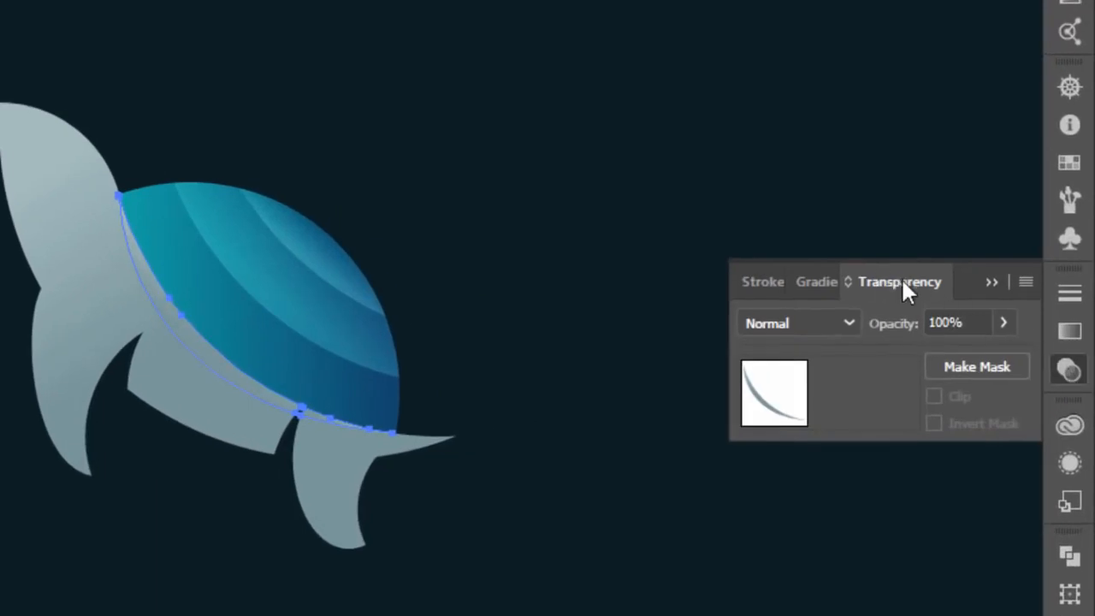
pyautogui.click(847, 323)
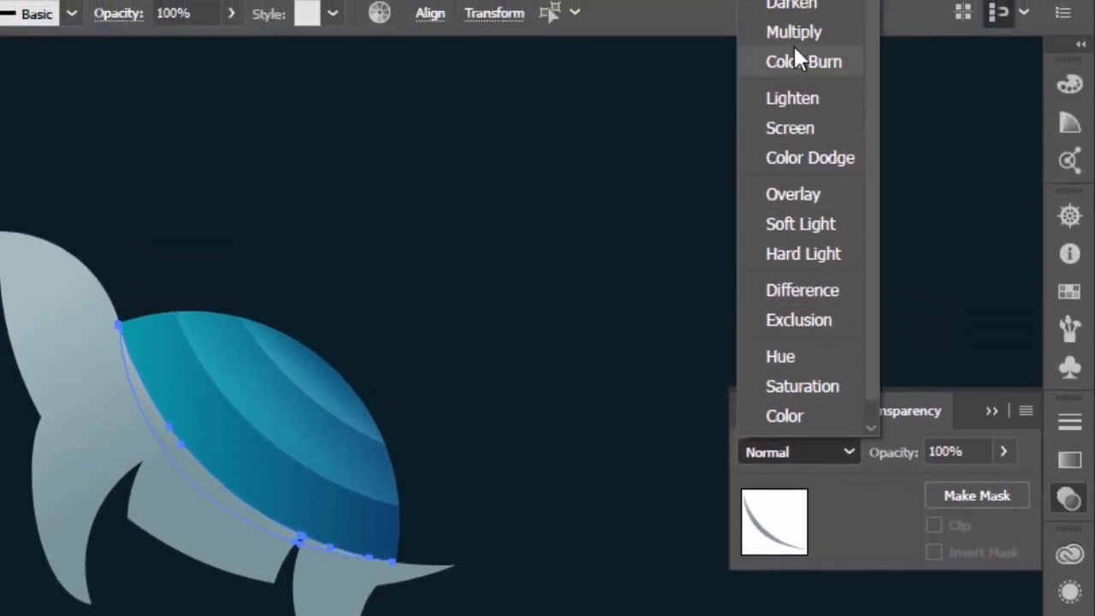
pyautogui.click(793, 40)
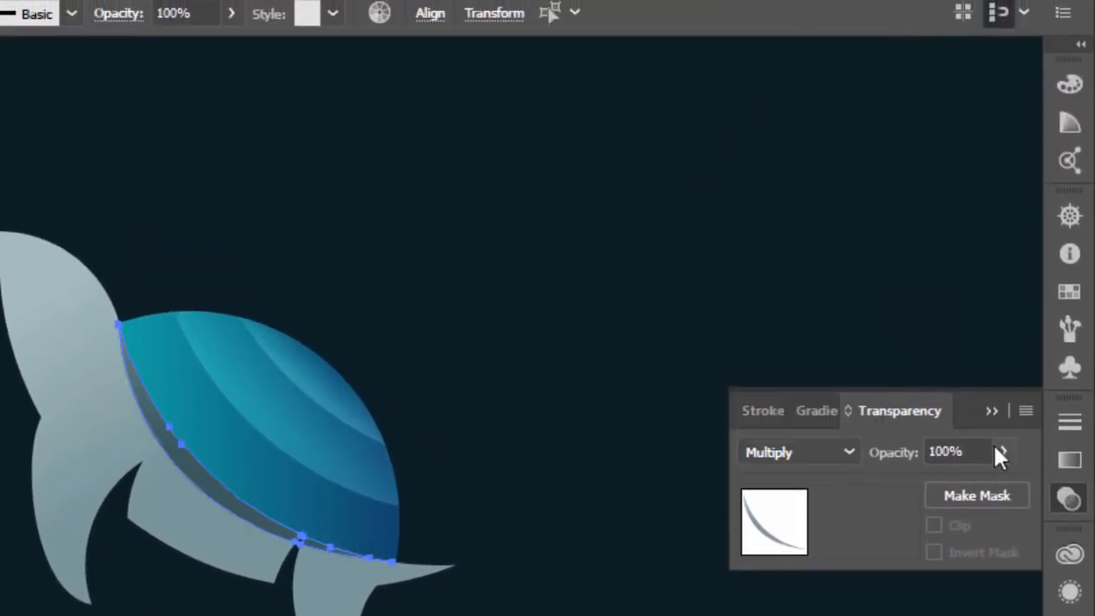
pyautogui.doubleClick(932, 451)
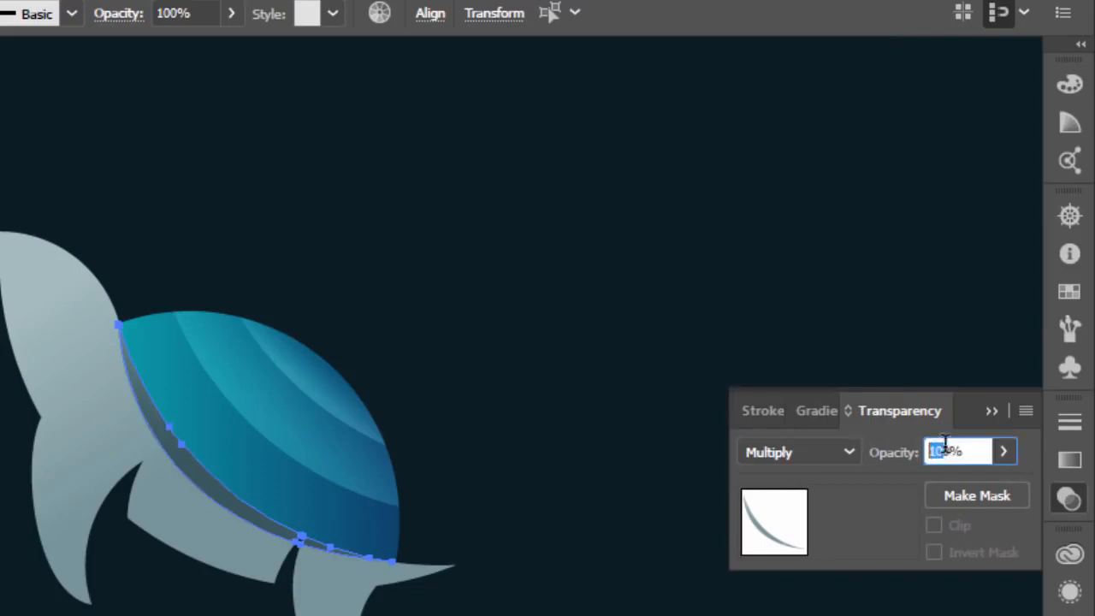
pyautogui.press('Return')
pyautogui.click(992, 410)
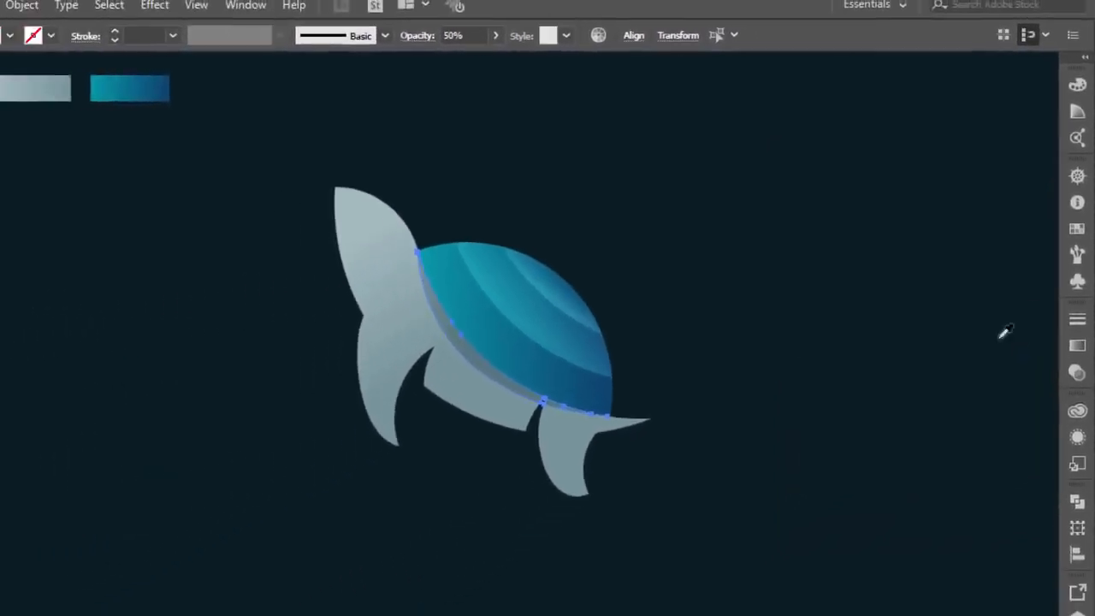
pyautogui.click(16, 92)
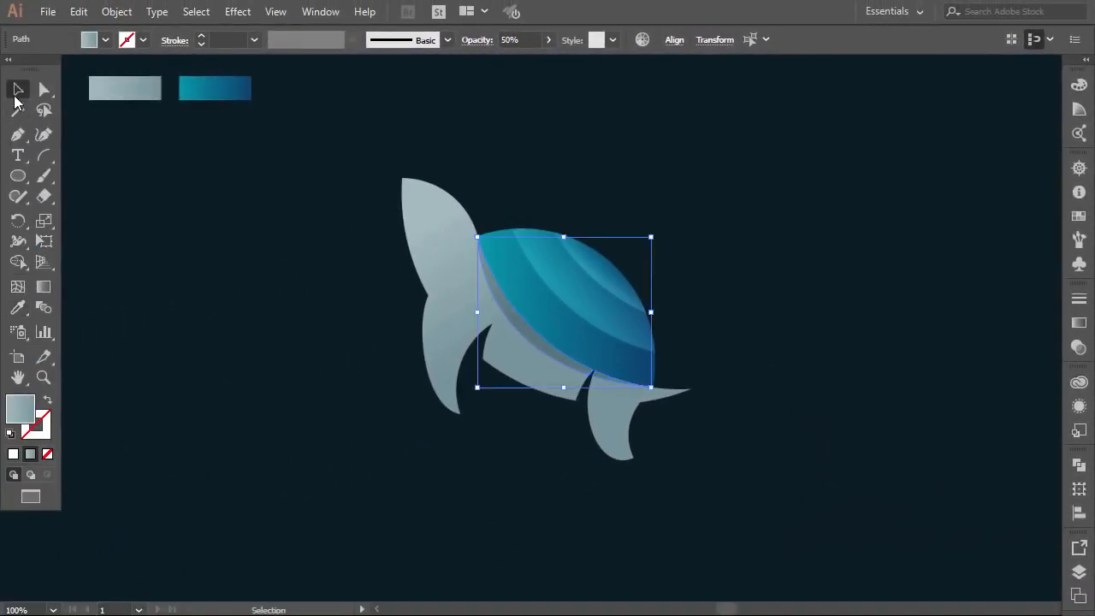
pyautogui.click(338, 439)
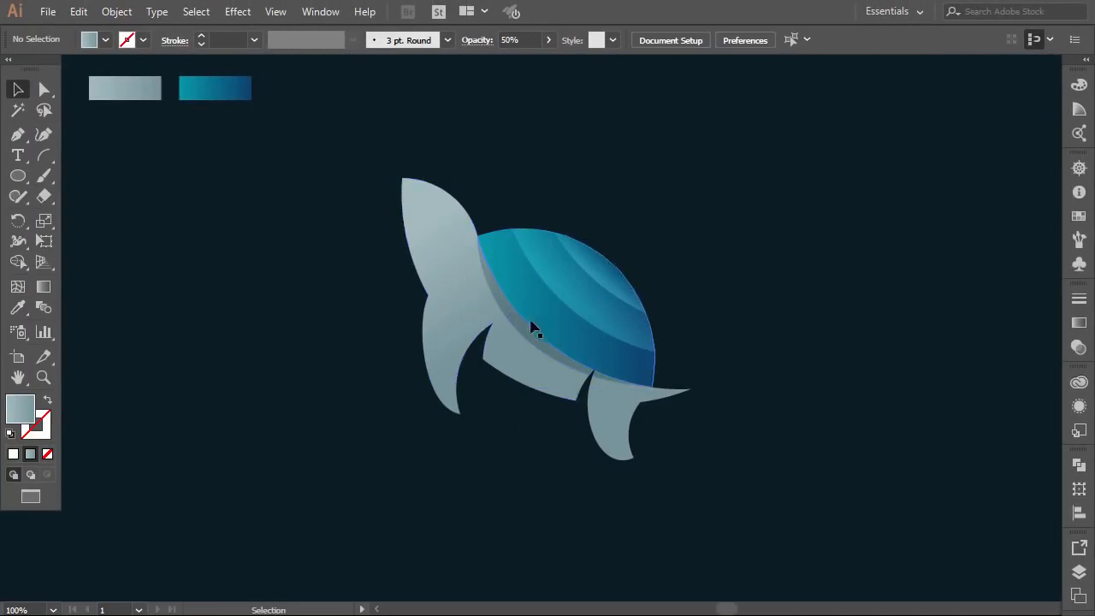
# Draw an arc from the notch below the head to the head's tip and bend it further into the head
pyautogui.moveTo(45, 156); pyautogui.dragTo(116, 173)
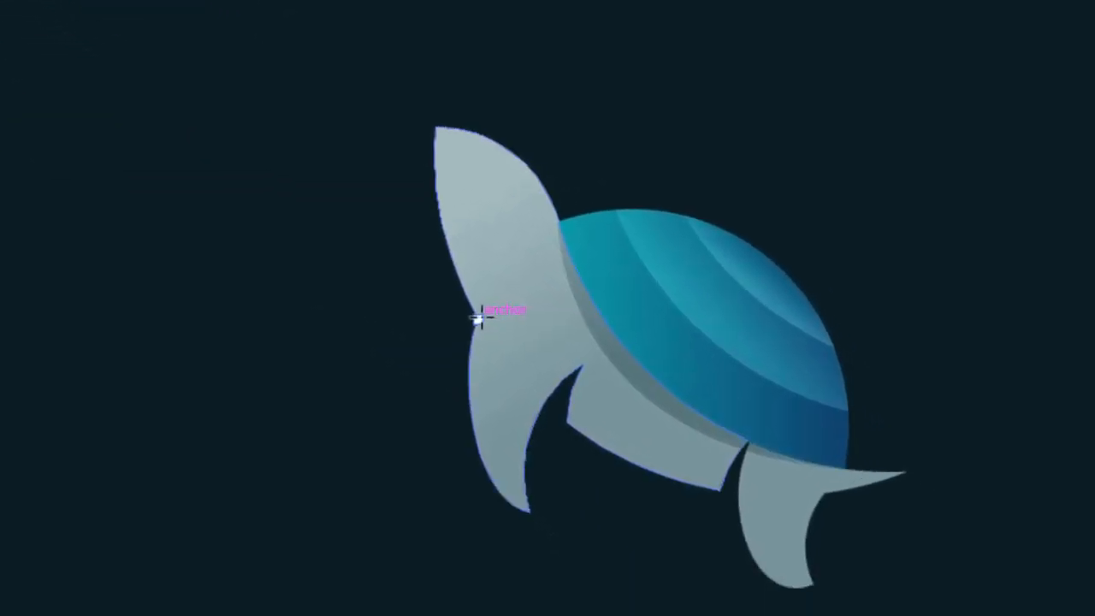
pyautogui.moveTo(477, 319); pyautogui.dragTo(436, 126)
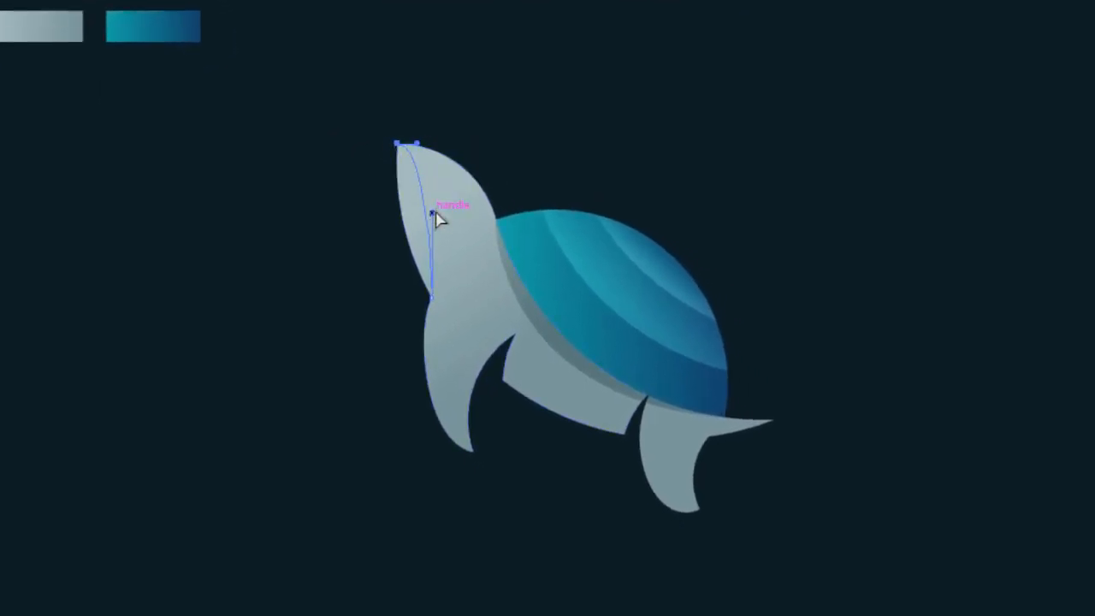
pyautogui.moveTo(433, 212); pyautogui.dragTo(442, 209)
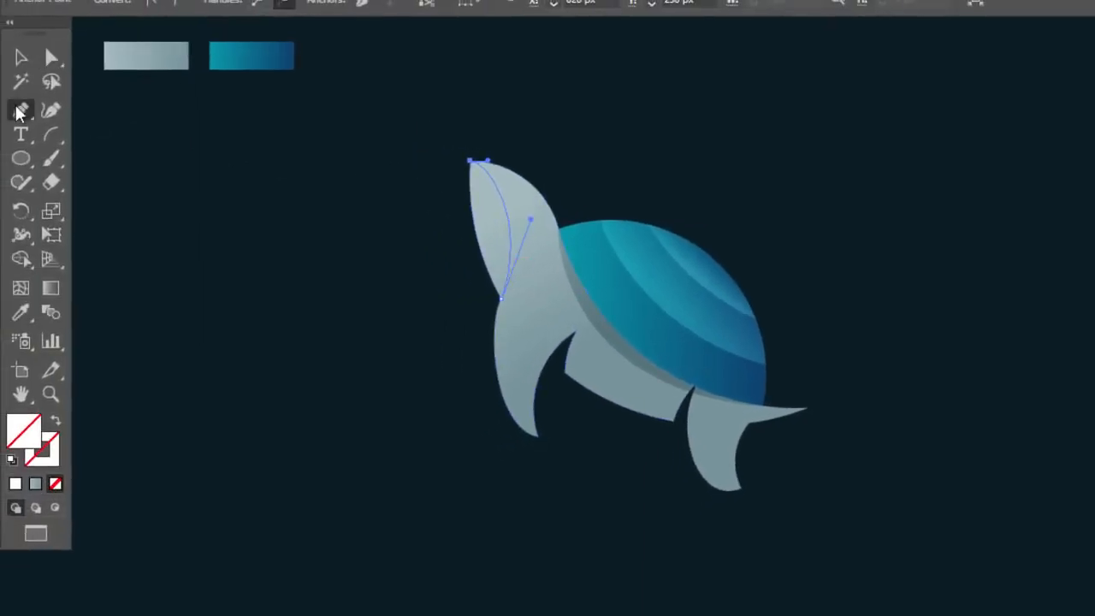
# Close the head arc into a shape with straight Pen segments running outside the front of the head
pyautogui.click(21, 110)
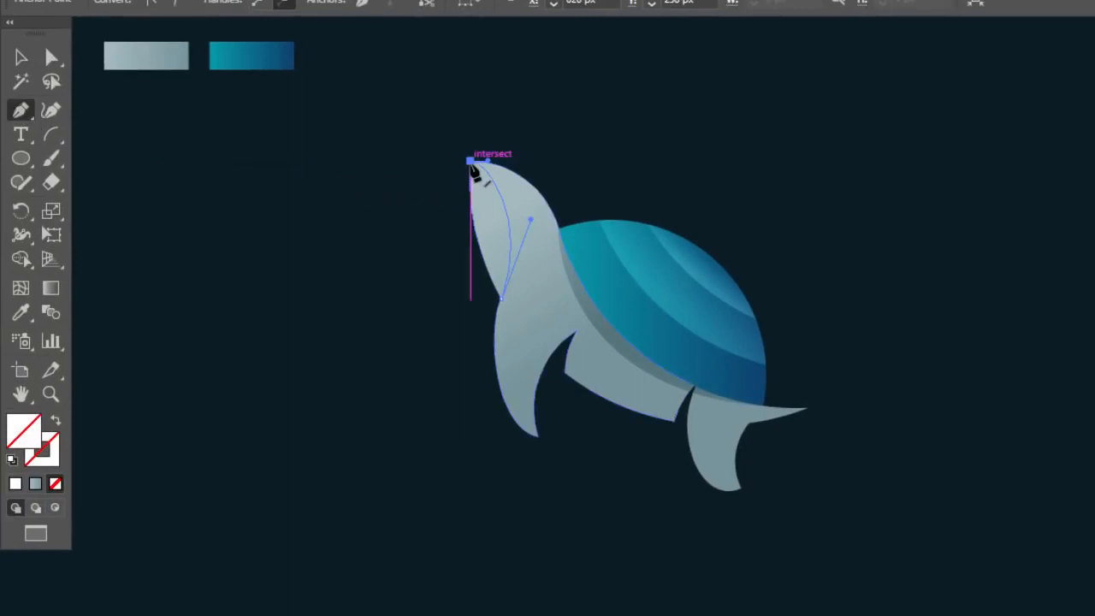
pyautogui.click(470, 160)
pyautogui.click(406, 182)
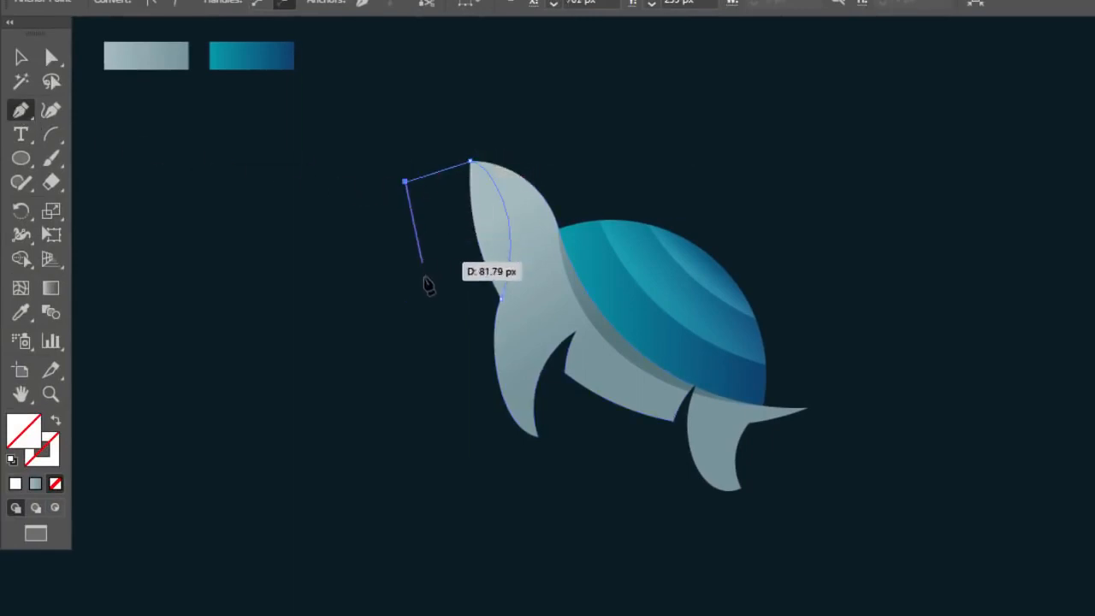
pyautogui.click(425, 281)
pyautogui.click(501, 298)
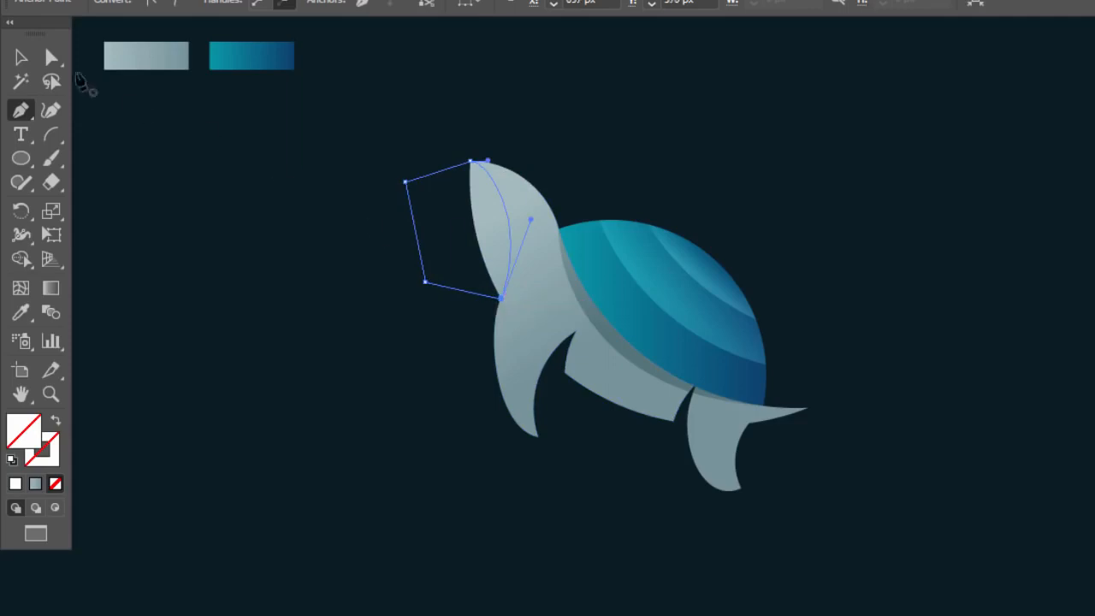
# Trim the head shading shape to the turtle's body with the Shape Builder, removing the part outside the head, and deselect
pyautogui.click(12, 59)
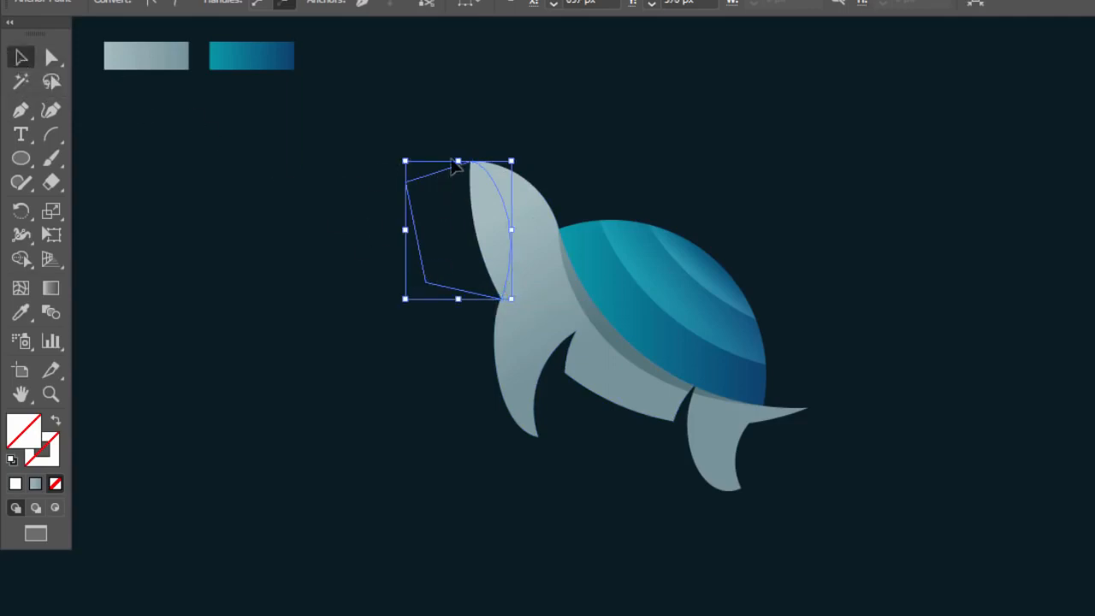
pyautogui.keyDown('shift'); pyautogui.click(509, 197); pyautogui.keyUp('shift')
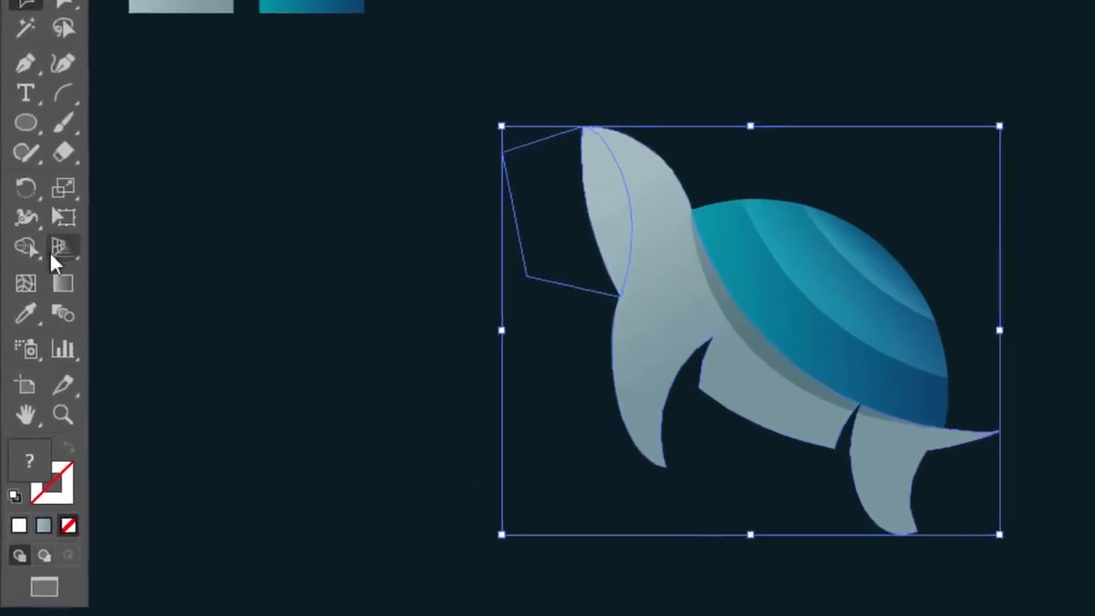
pyautogui.click(21, 259)
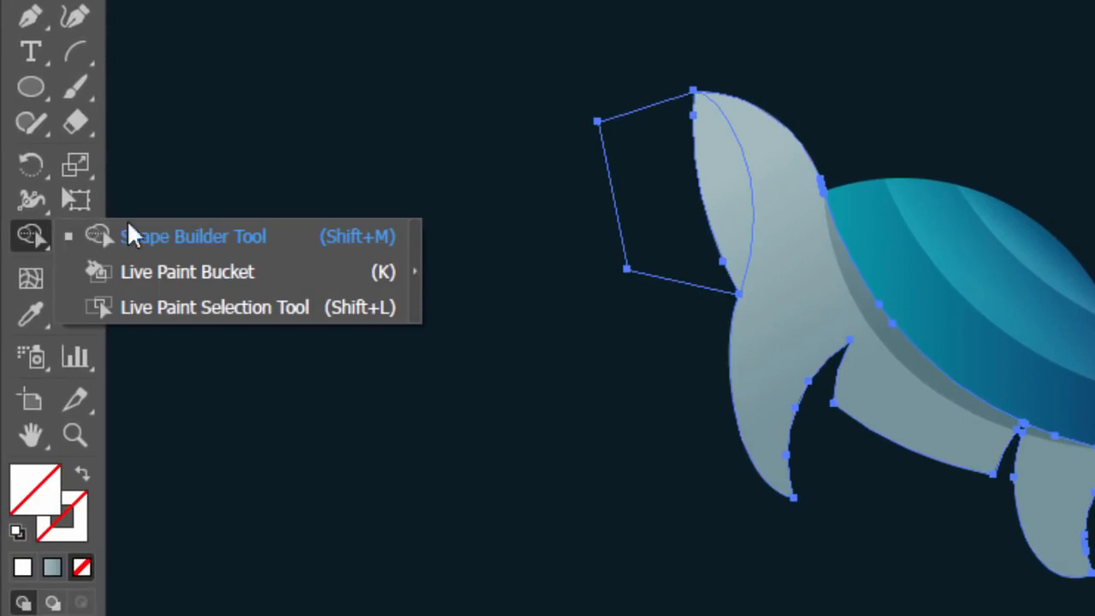
pyautogui.click(255, 237)
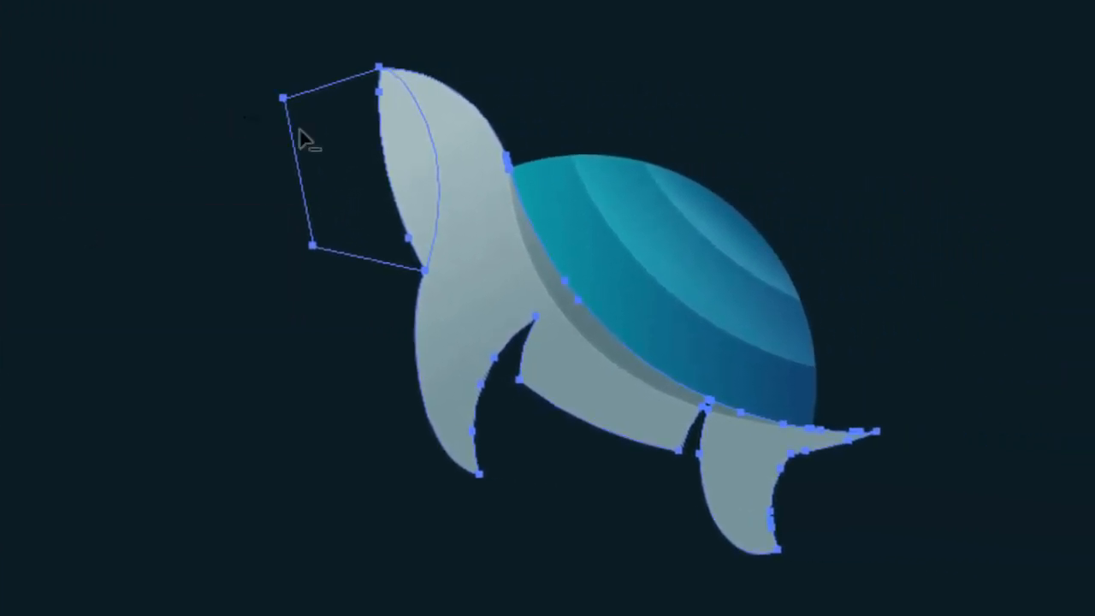
pyautogui.keyDown('alt'); pyautogui.click(300, 130); pyautogui.keyUp('alt')
pyautogui.press('v')
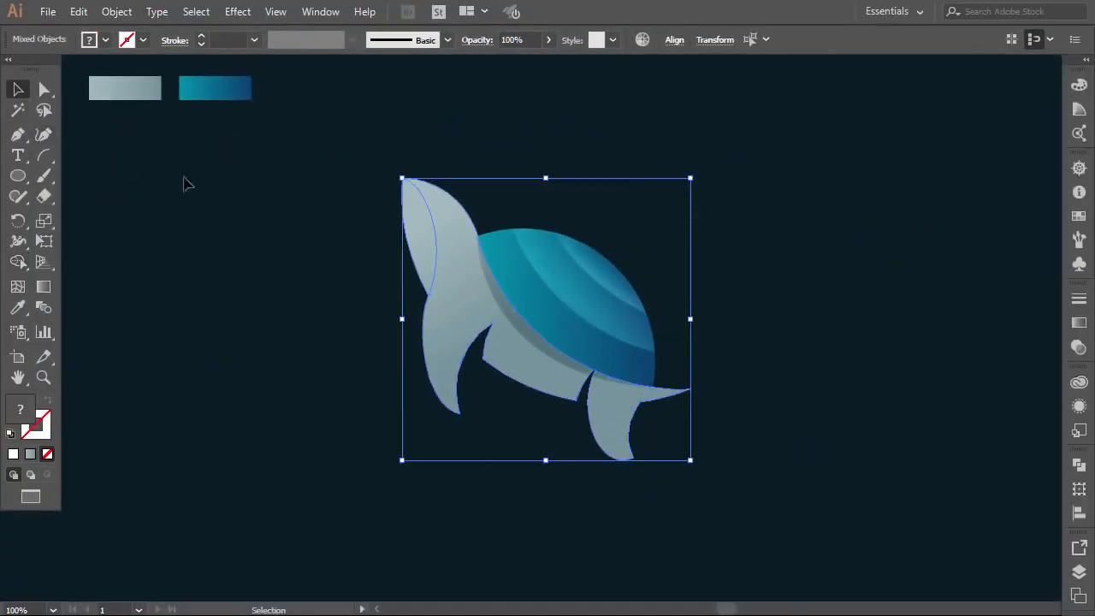
pyautogui.click(359, 214)
# Give the trimmed head piece the shadow appearance sampled from the strip beneath the shell, and deselect it
pyautogui.click(431, 219)
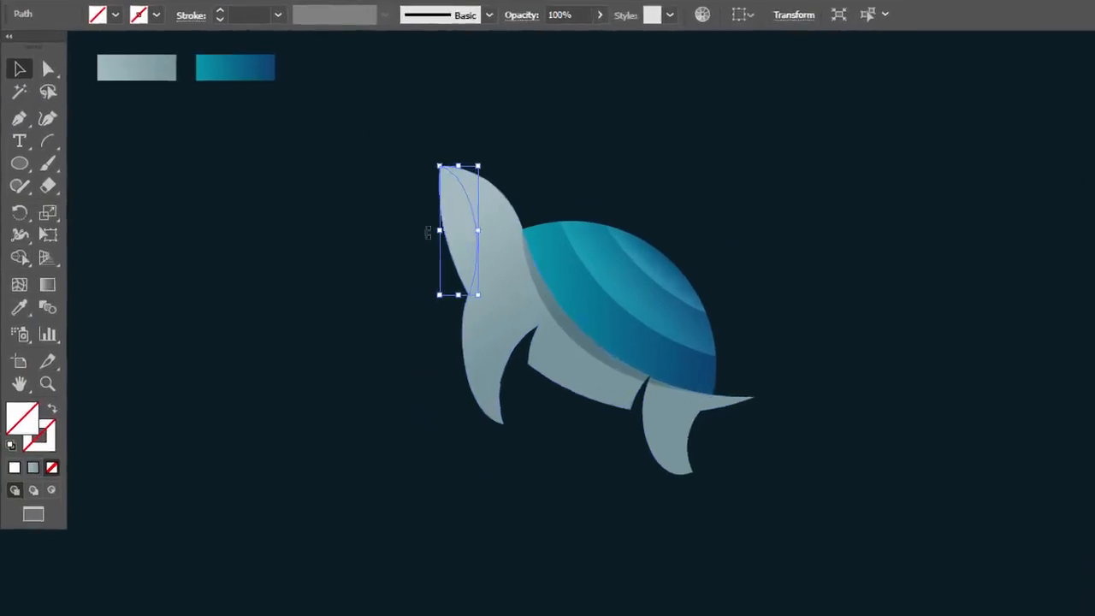
pyautogui.click(31, 306)
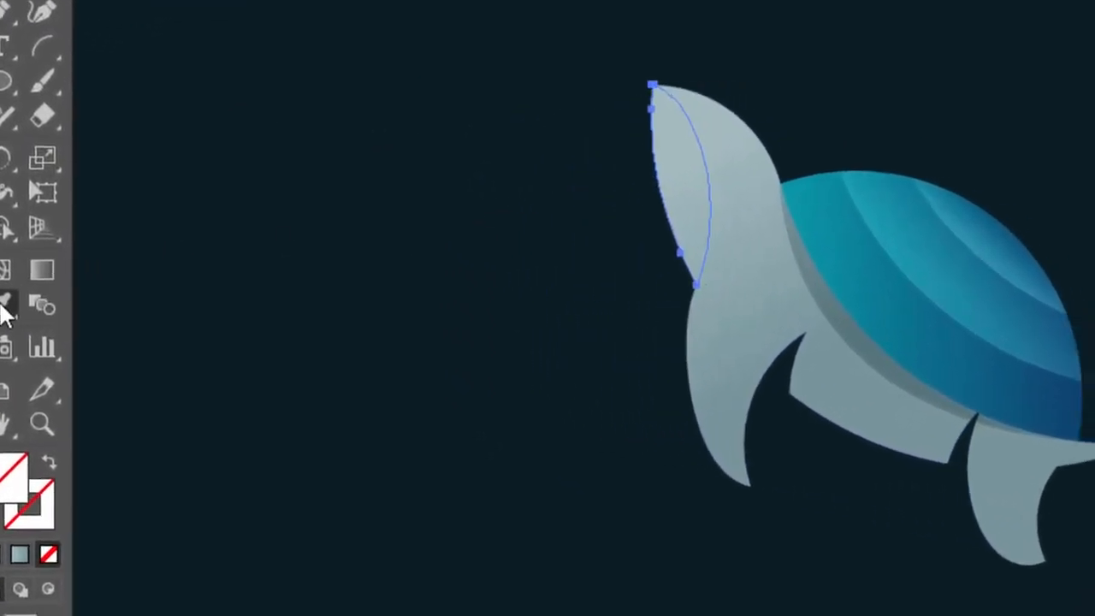
pyautogui.click(565, 311)
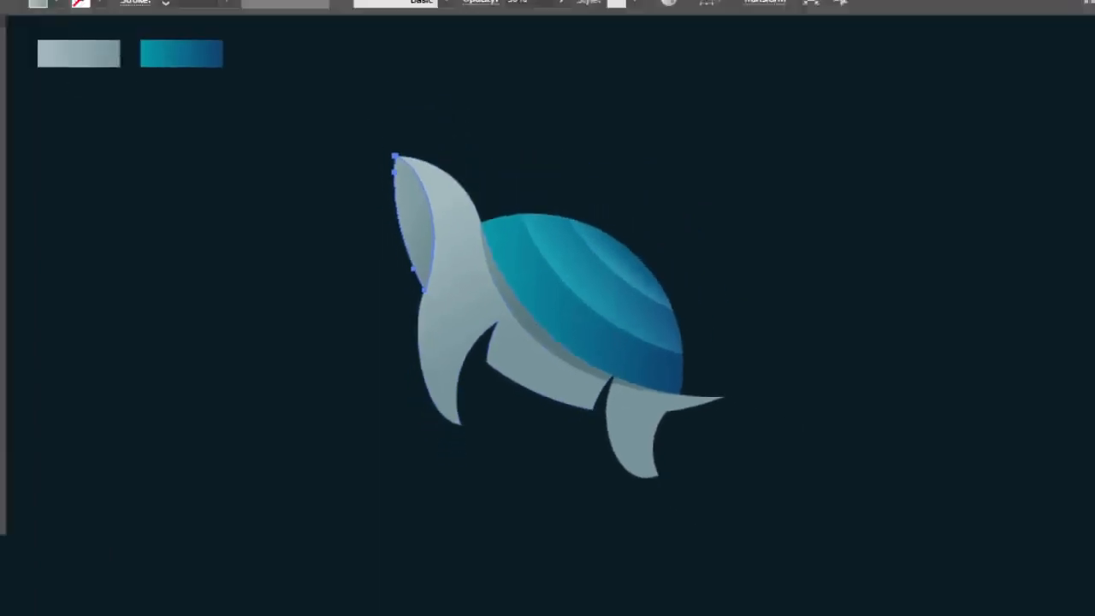
pyautogui.click(14, 91)
pyautogui.click(156, 261)
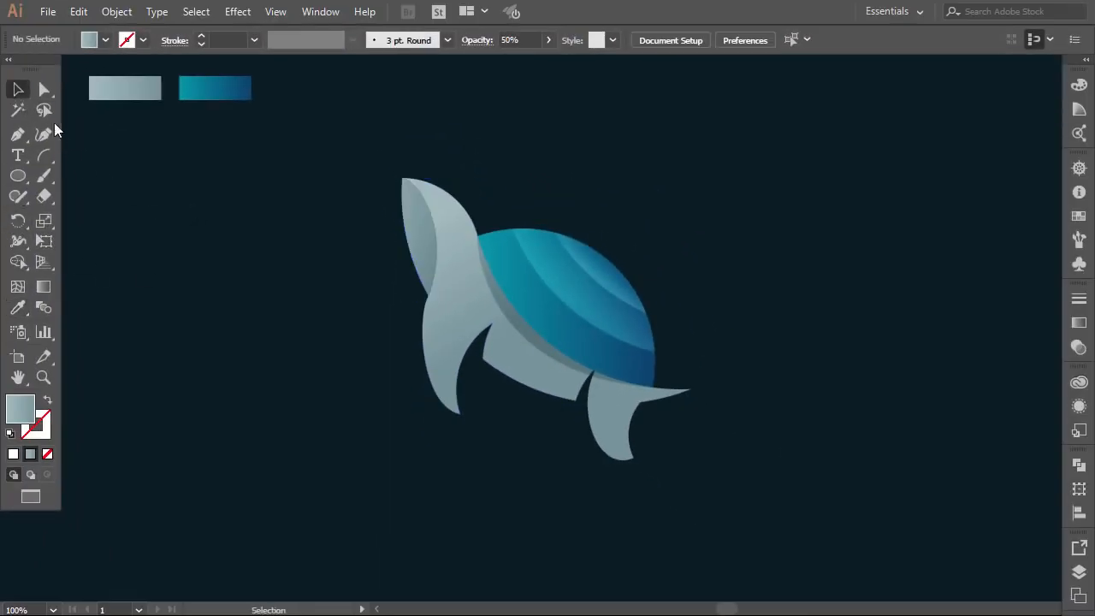
# Draw a Pen arc from the notch behind the front flipper to the belly's rear lower corner, bent downward, ending without an outgoing handle
pyautogui.click(18, 137)
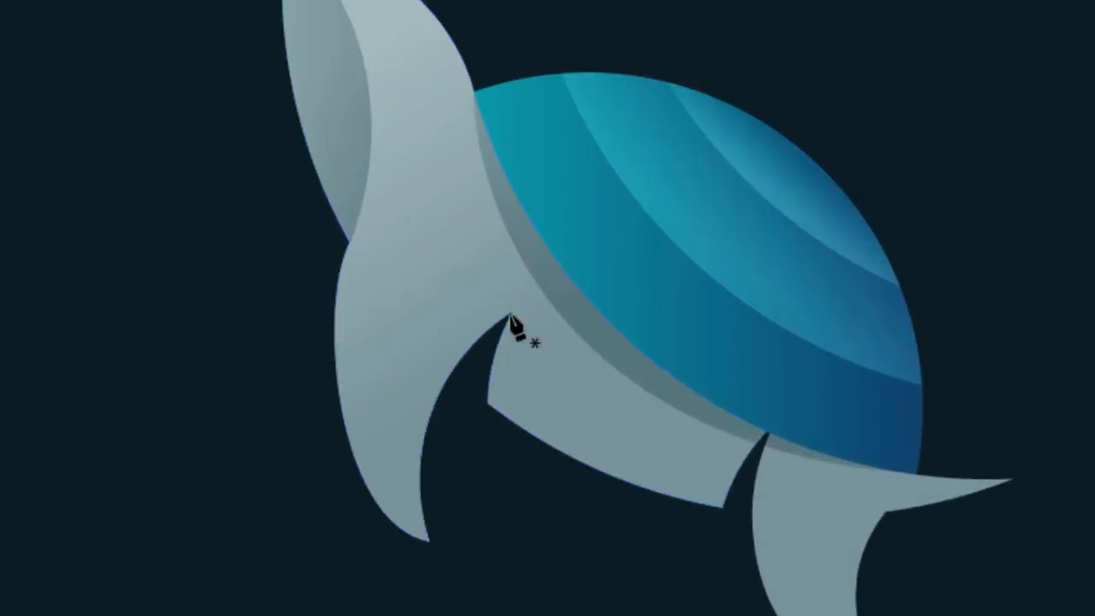
pyautogui.click(511, 313)
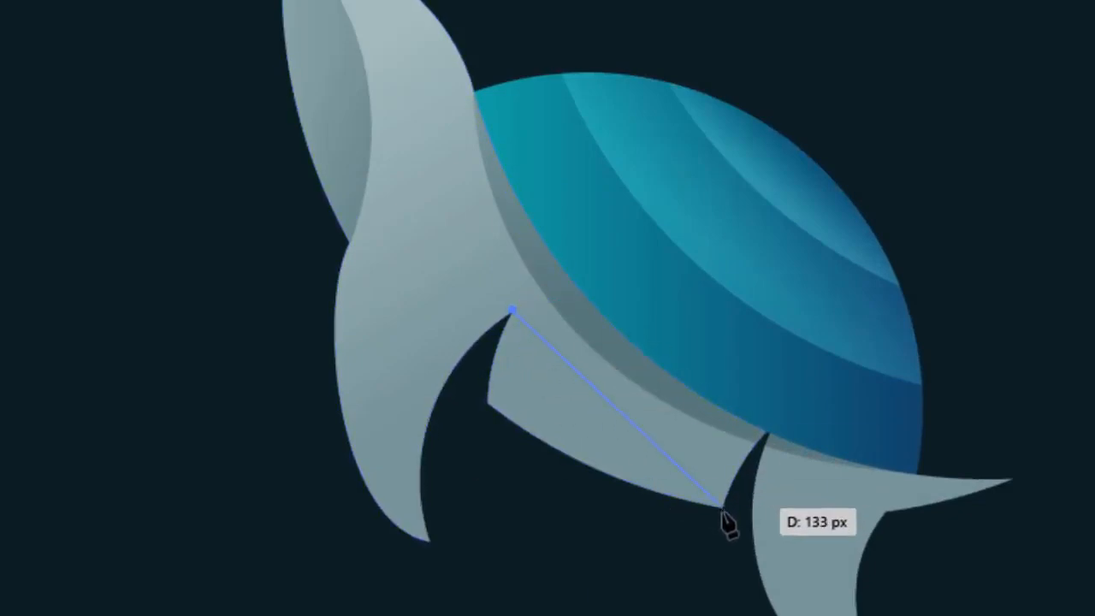
pyautogui.moveTo(722, 509); pyautogui.dragTo(840, 564)
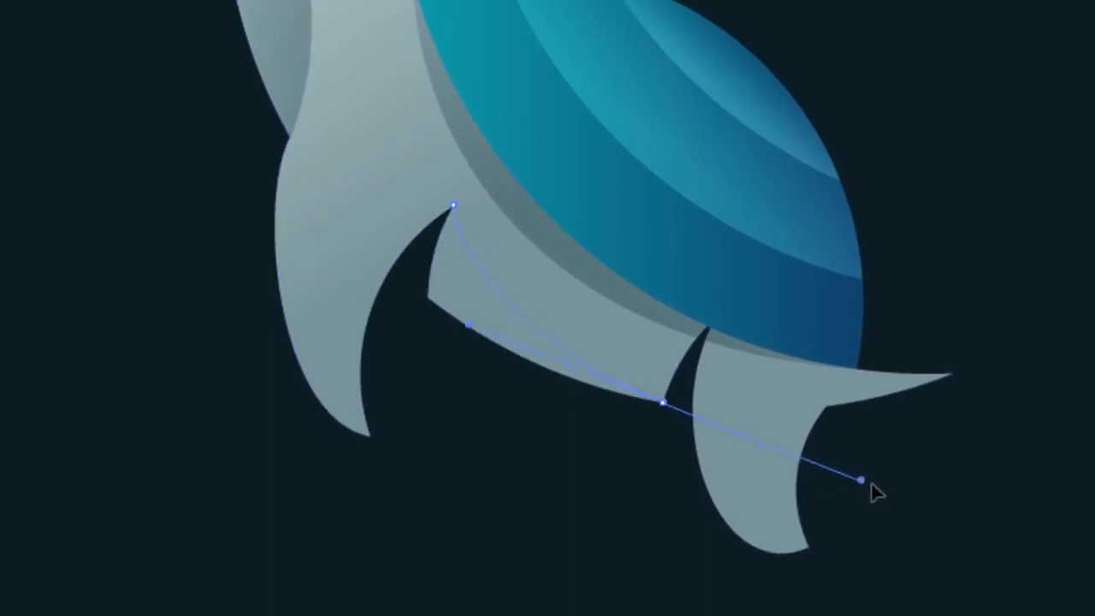
pyautogui.moveTo(871, 484); pyautogui.dragTo(895, 475)
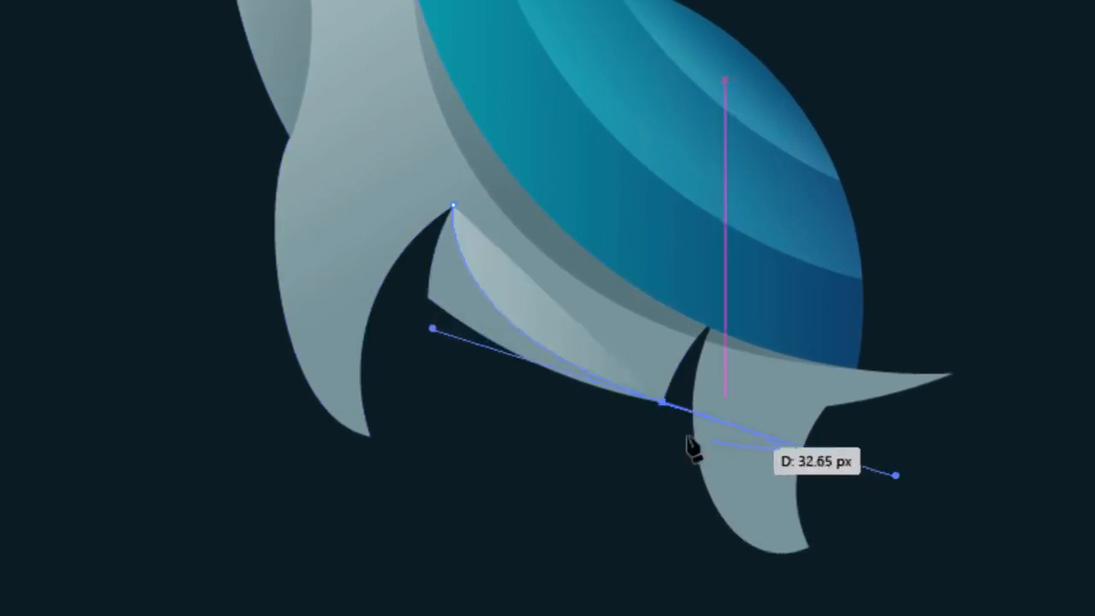
pyautogui.click(663, 402)
# Close the belly arc into a shape with Pen segments running outside the belly's lower edge, and deselect it
pyautogui.click(662, 441)
pyautogui.click(524, 445)
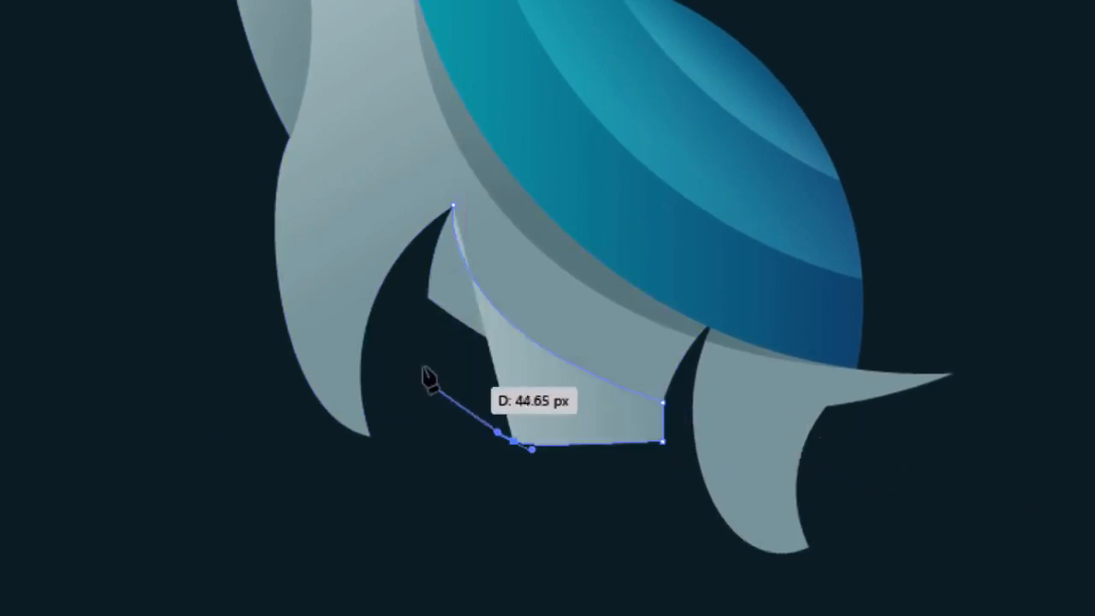
pyautogui.click(407, 337)
pyautogui.click(402, 288)
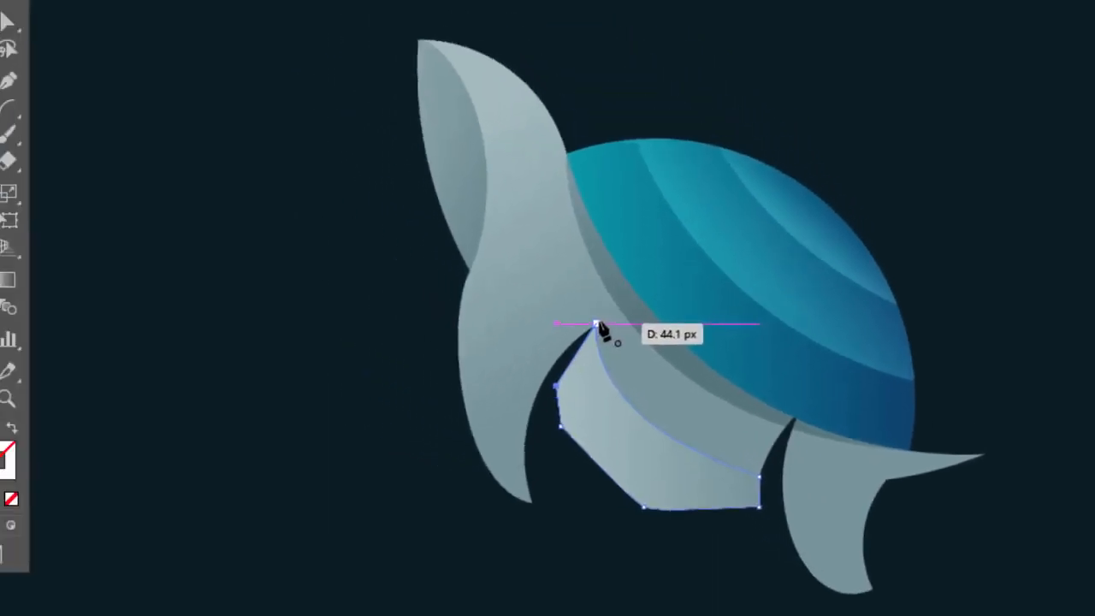
pyautogui.click(596, 323)
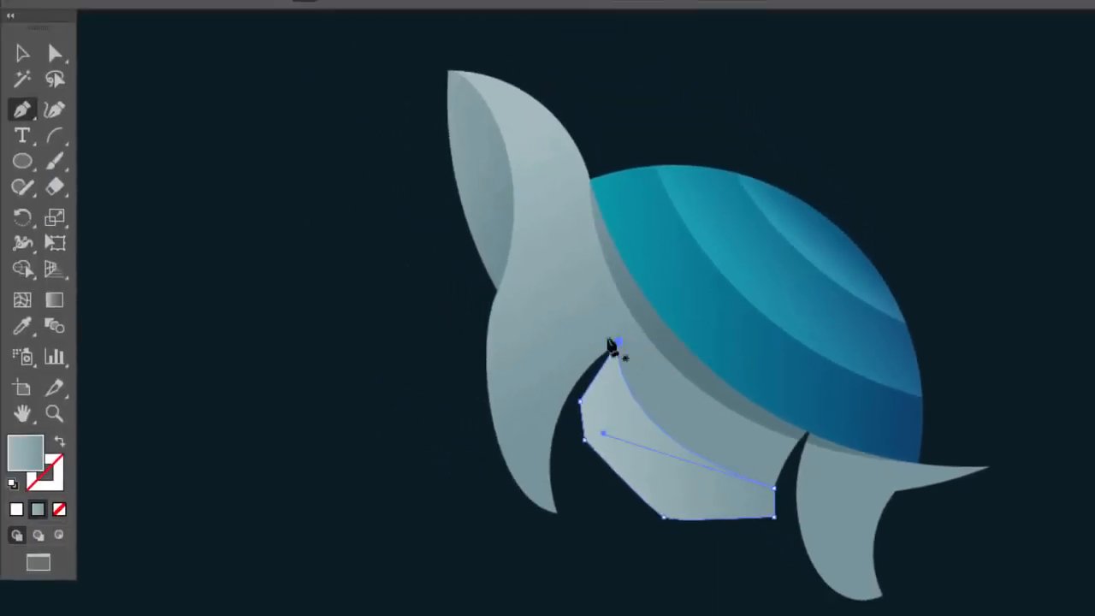
pyautogui.click(23, 53)
pyautogui.click(266, 268)
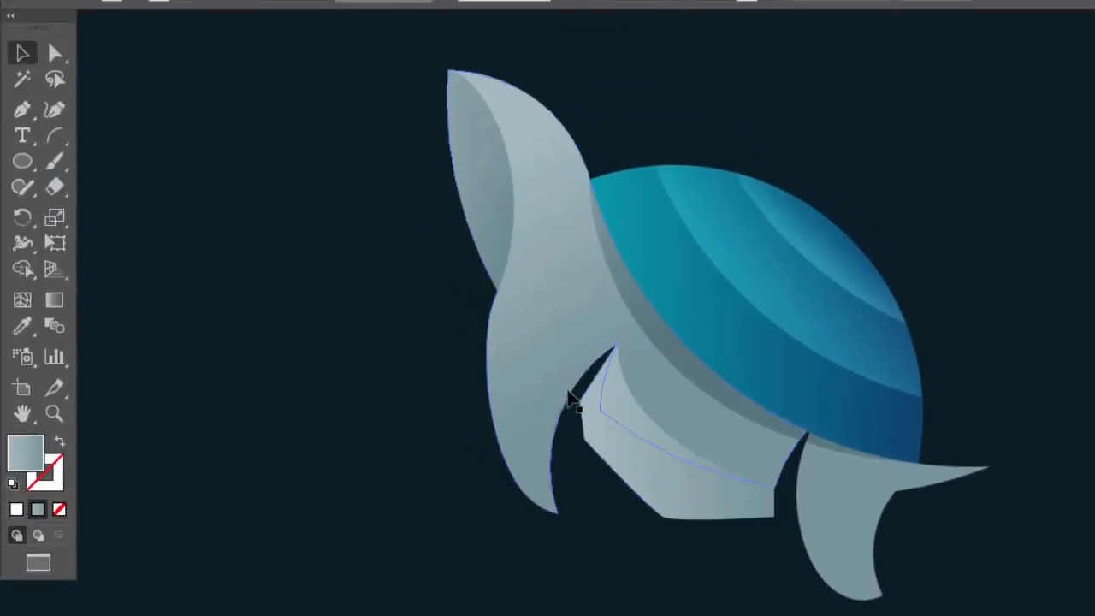
# Trim the belly shading shape to the turtle's body with the Shape Builder, removing the part outside the belly, and deselect
pyautogui.click(609, 426)
pyautogui.keyDown('shift'); pyautogui.click(539, 434); pyautogui.keyUp('shift')
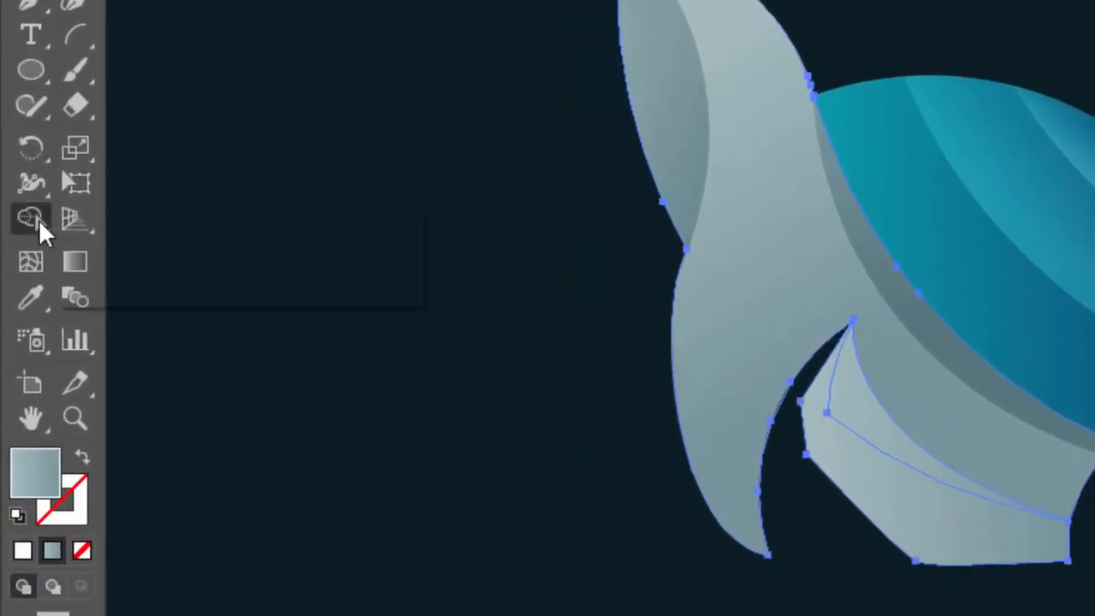
pyautogui.moveTo(22, 268); pyautogui.dragTo(115, 275)
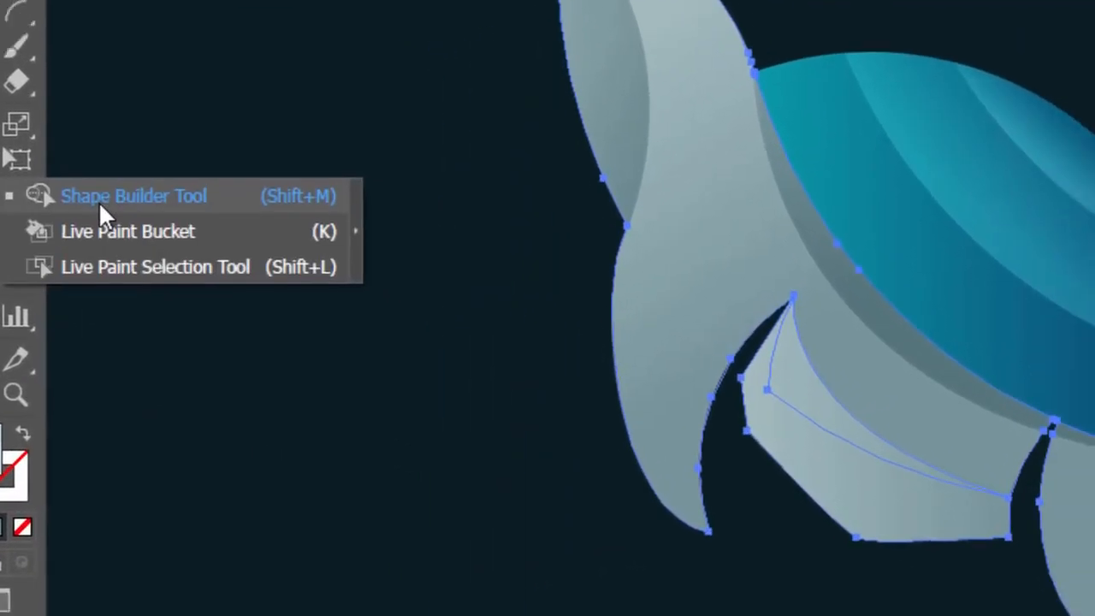
pyautogui.click(158, 226)
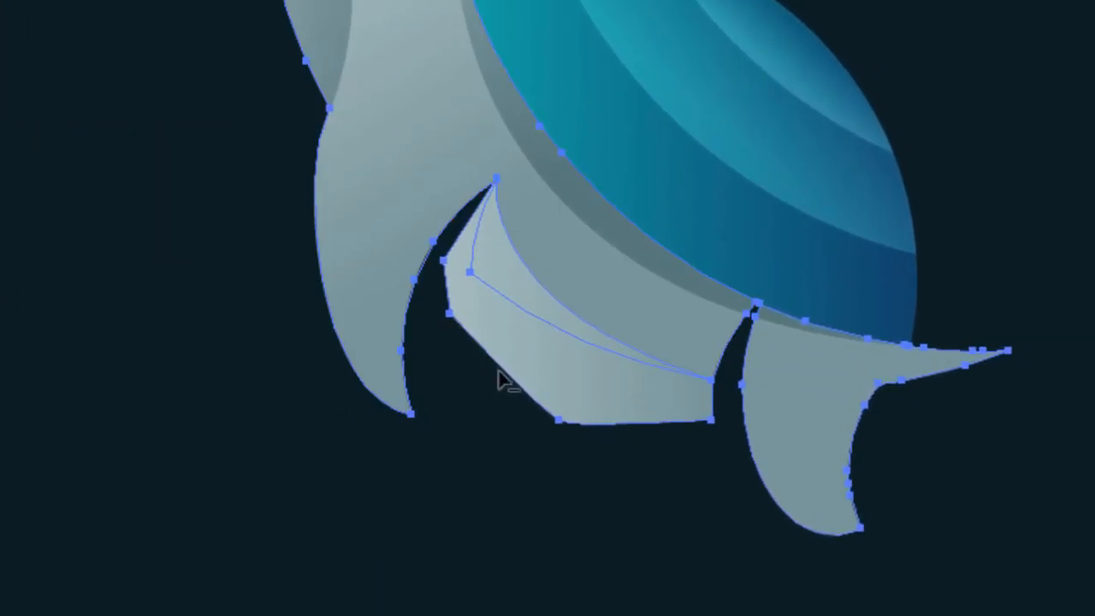
pyautogui.moveTo(495, 389); pyautogui.dragTo(582, 376)
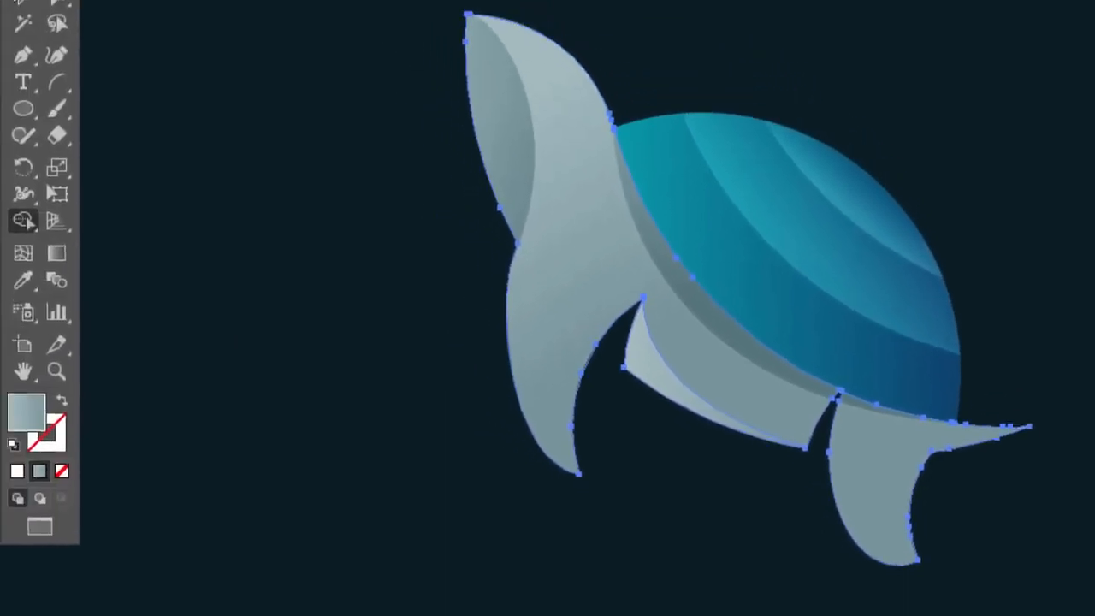
pyautogui.click(26, 49)
pyautogui.click(240, 198)
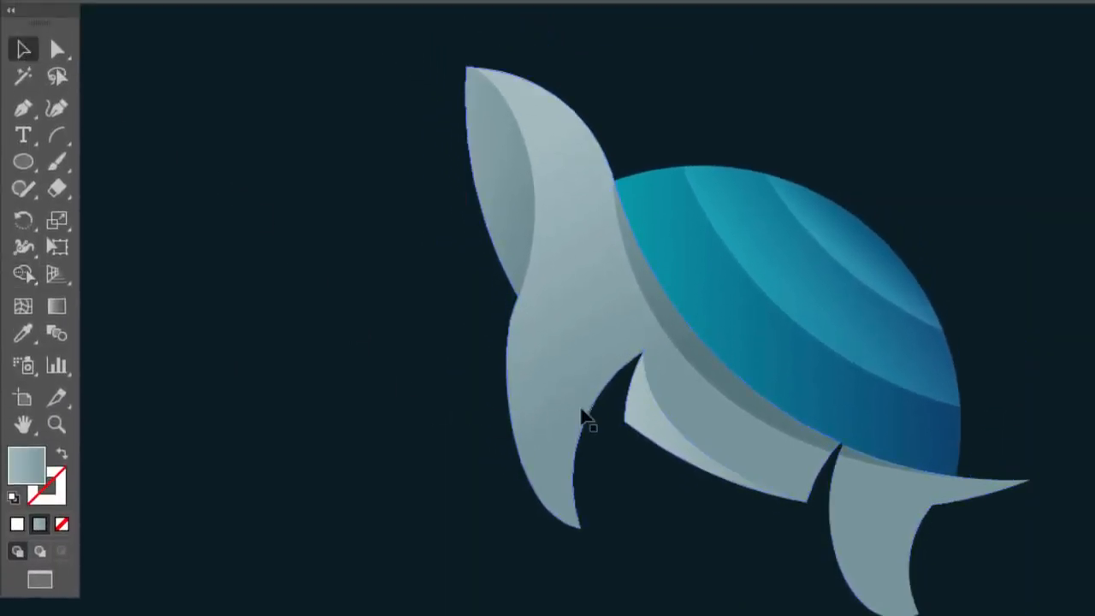
# Give the trimmed belly piece the shading appearance sampled from the head's shaded piece, and deselect it
pyautogui.click(645, 416)
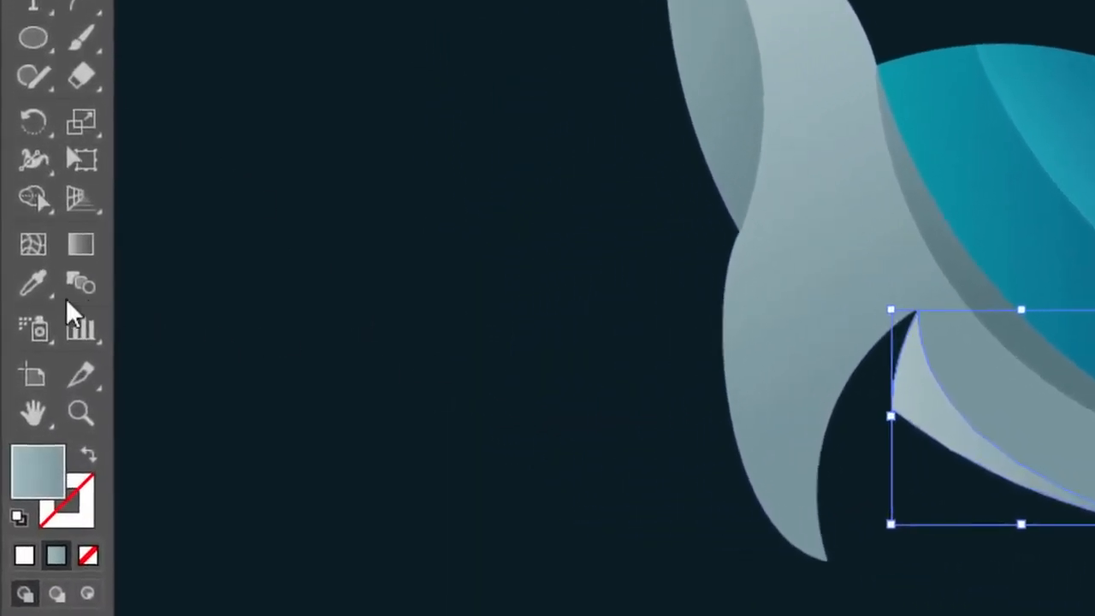
pyautogui.click(33, 283)
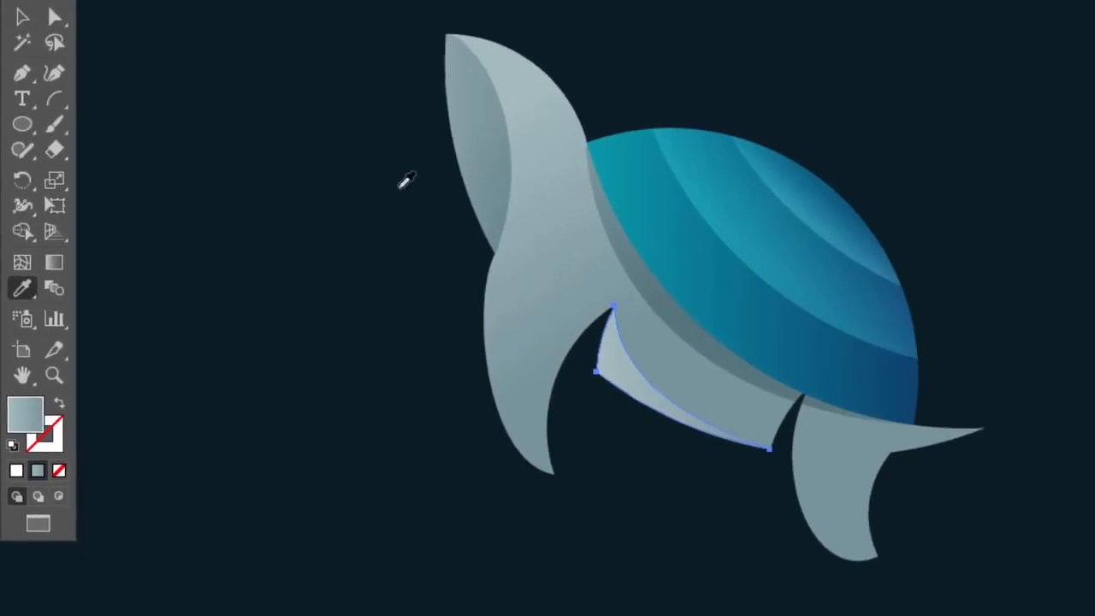
pyautogui.click(502, 158)
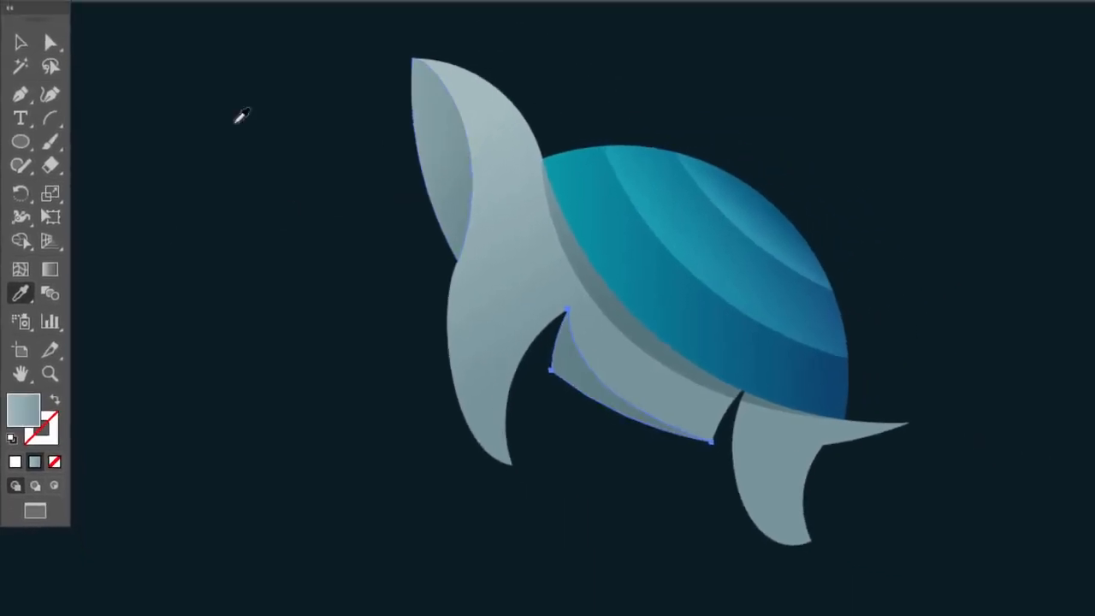
pyautogui.click(23, 16)
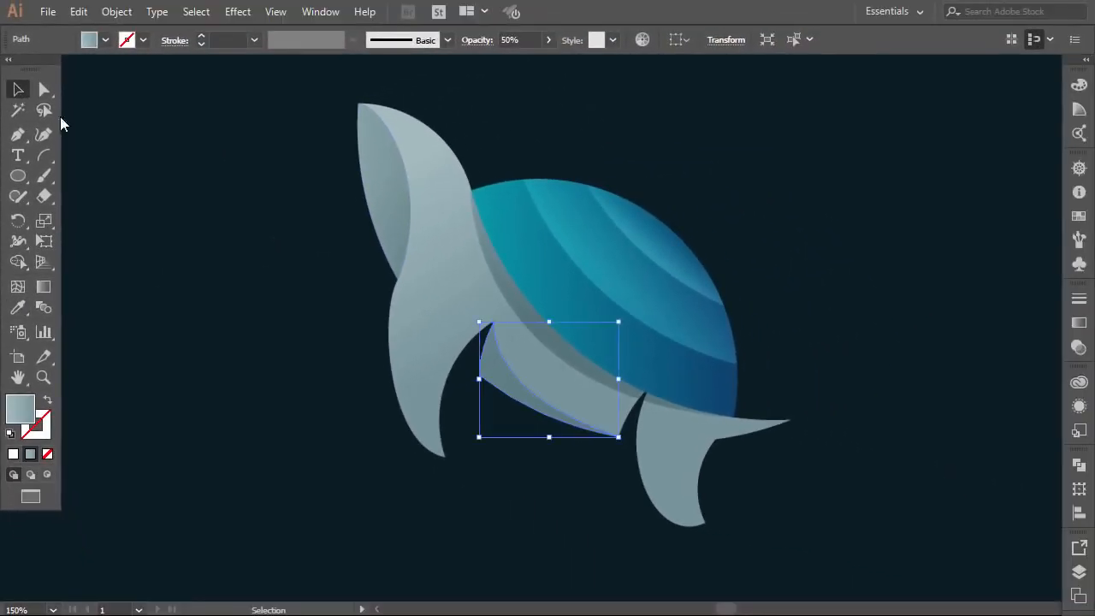
pyautogui.click(387, 345)
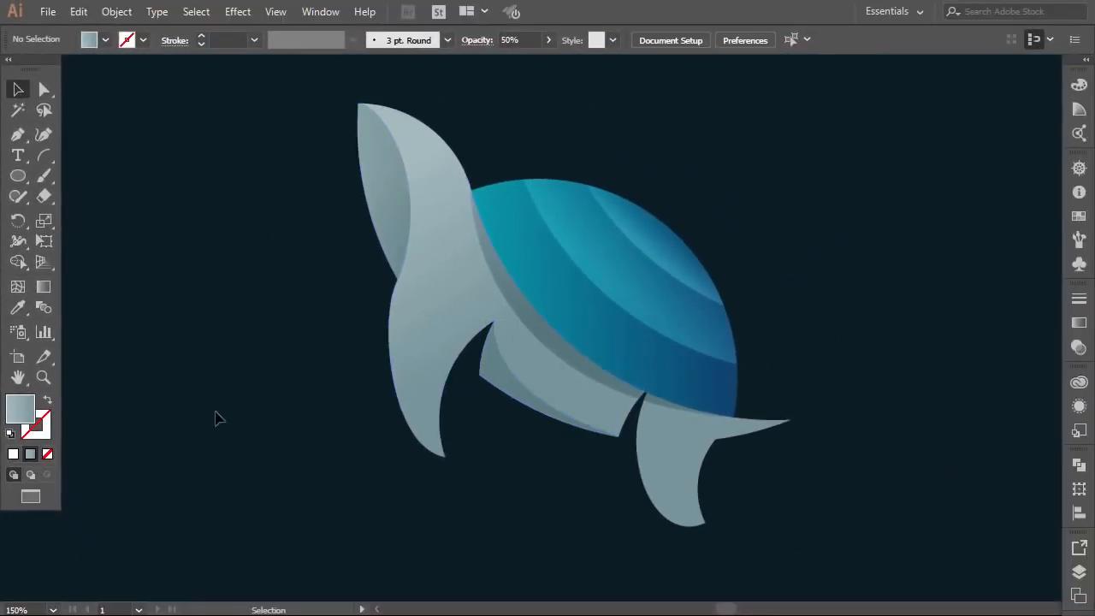